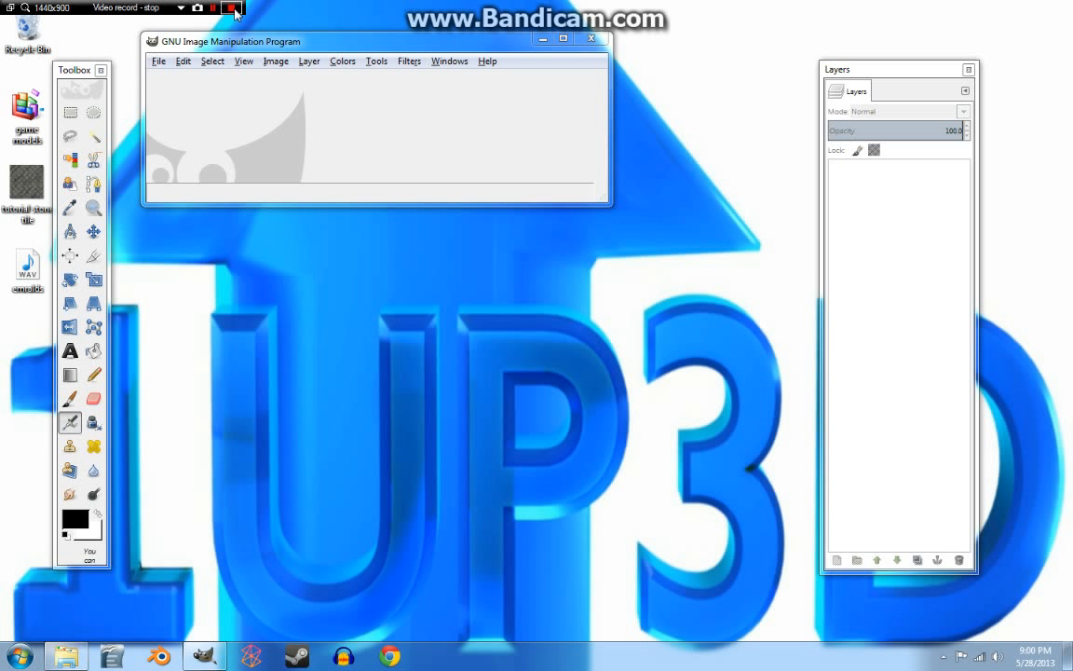
Create a new 800 x 800 px RGB image filled with transparency.
click(160, 62)
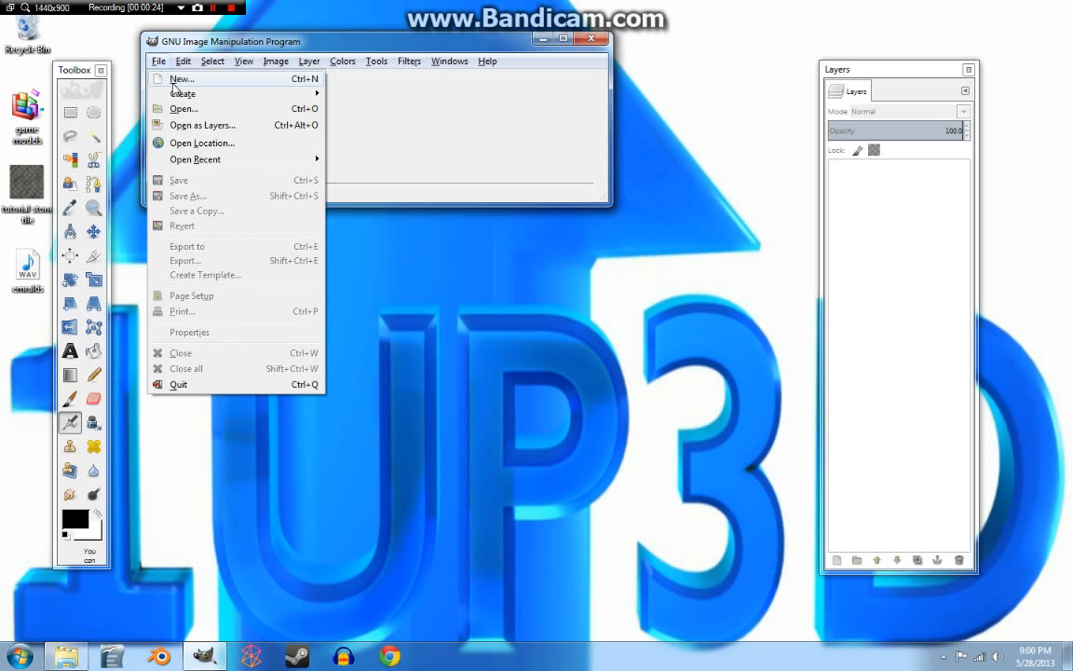
click(173, 81)
click(232, 44)
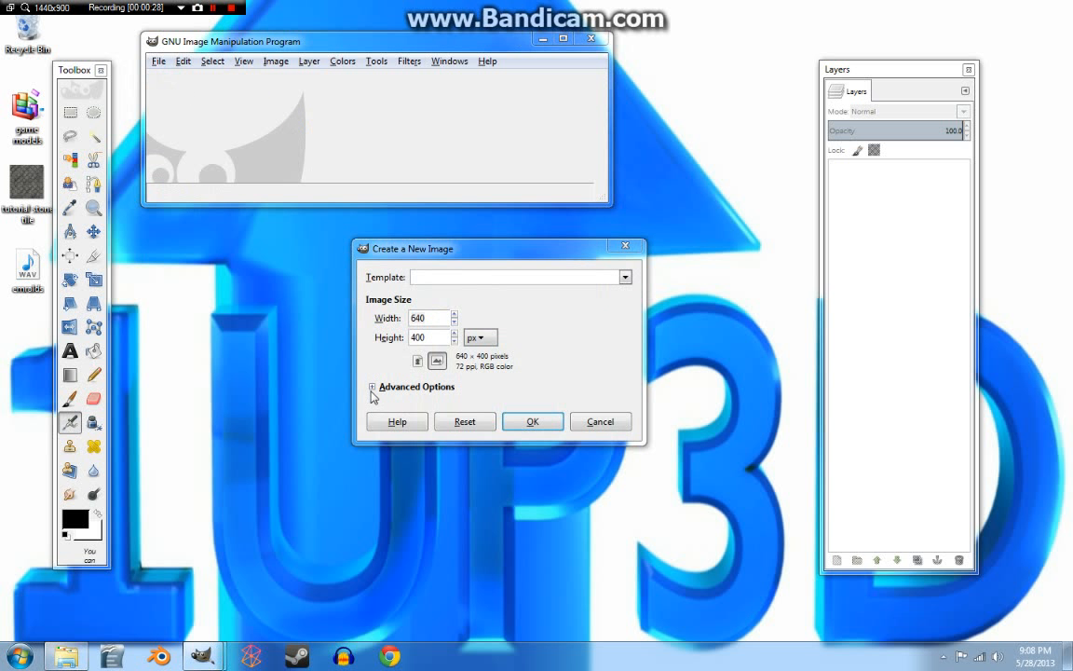
click(391, 320)
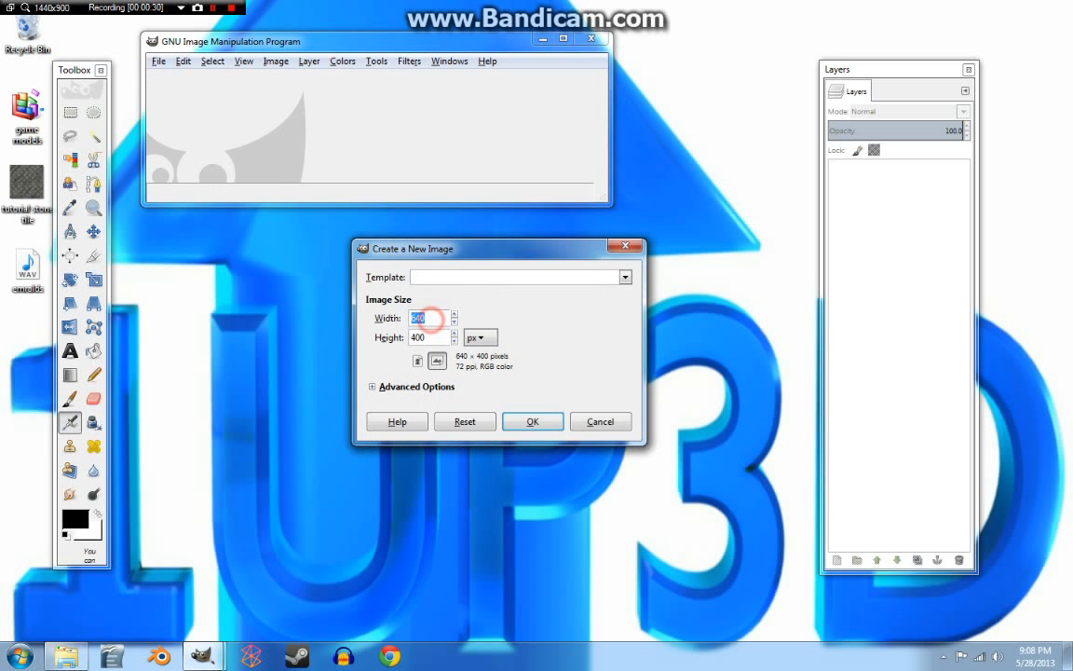
click(431, 337)
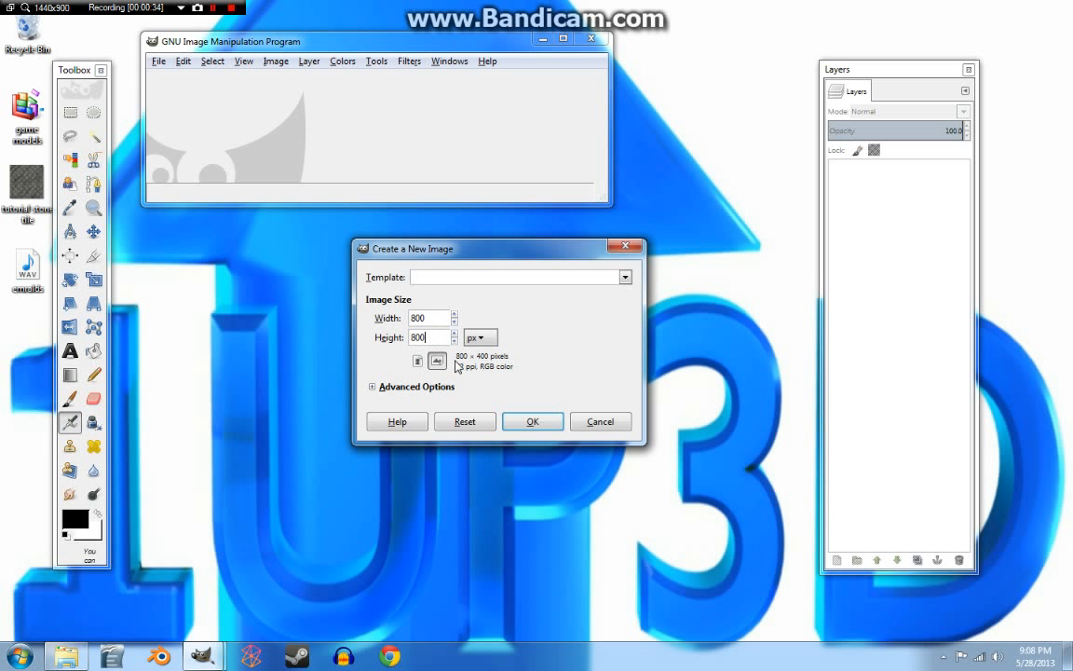
click(374, 386)
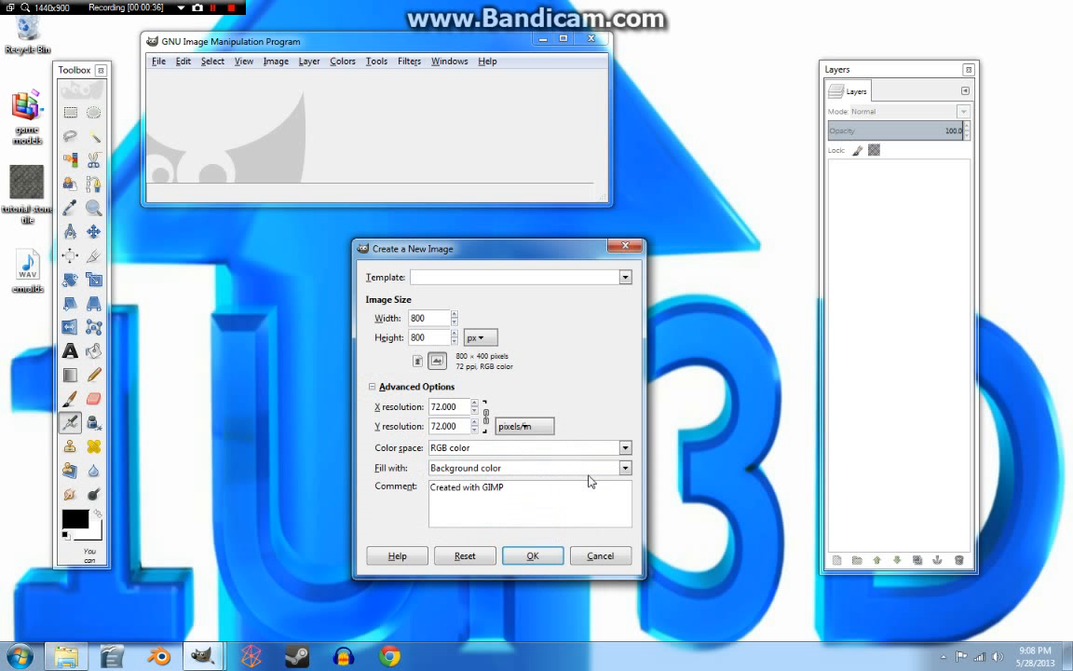
click(623, 468)
click(449, 535)
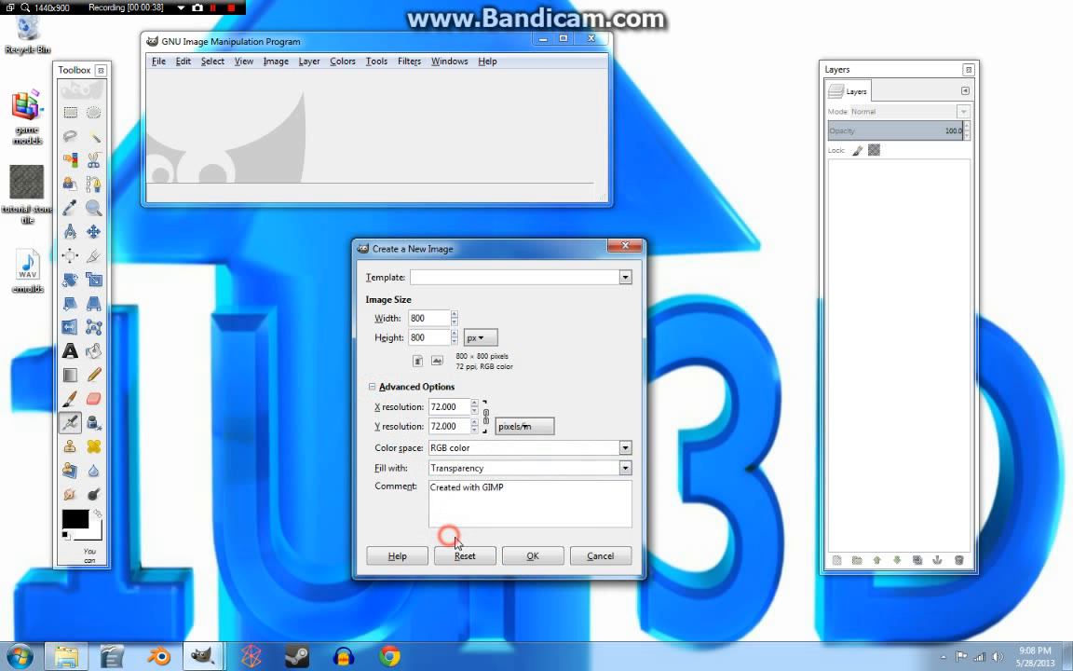
click(526, 555)
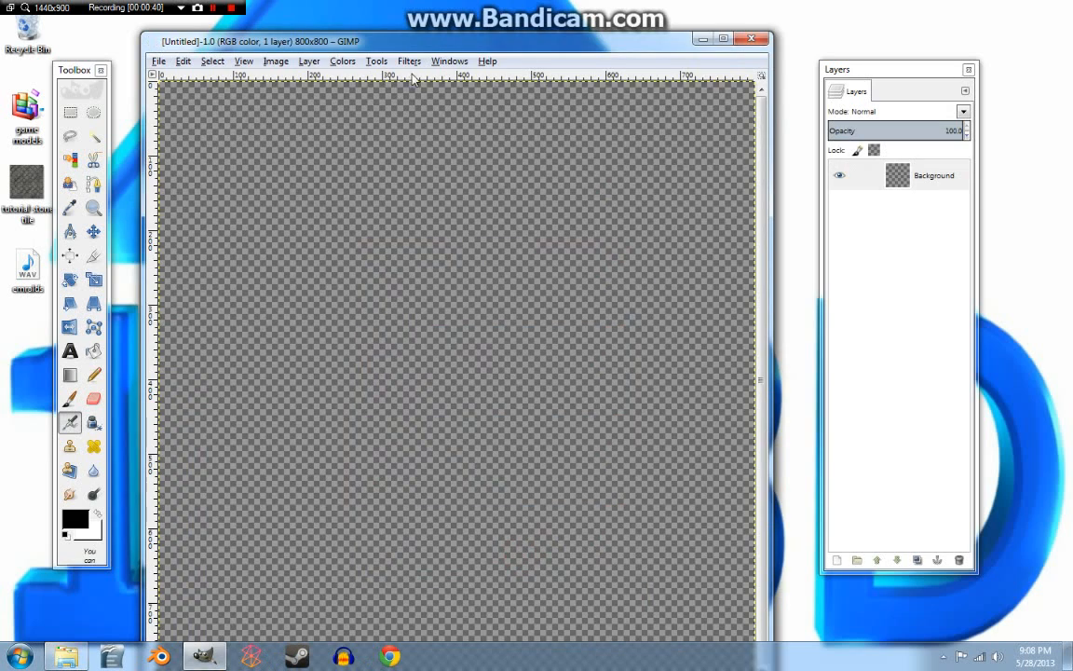
Set the foreground color to tan bd9a7b and bucket-fill the Background layer with it.
mouse_move(422, 49)
mouse_down()
mouse_move(427, 35)
mouse_move(436, 122)
mouse_move(441, 47)
mouse_up()
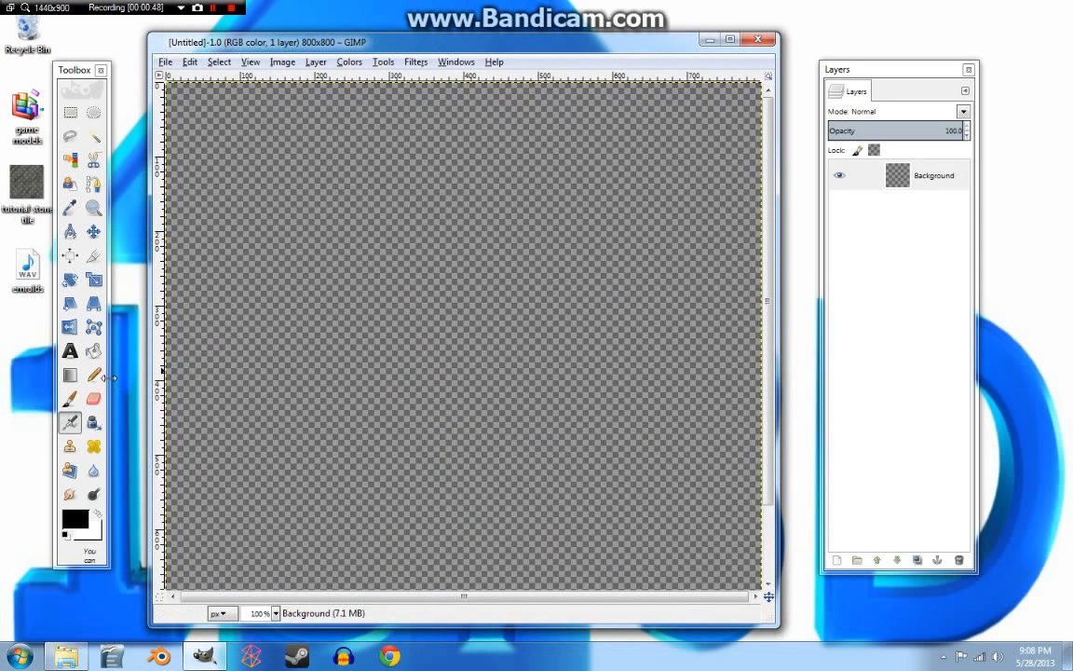
click(93, 350)
click(76, 518)
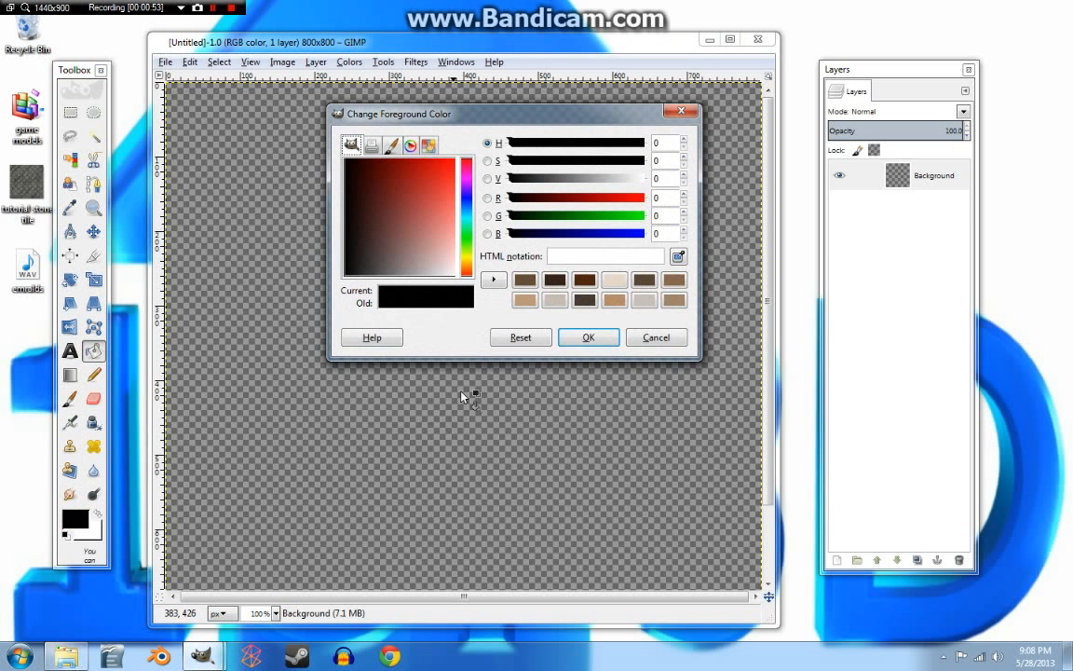
click(525, 301)
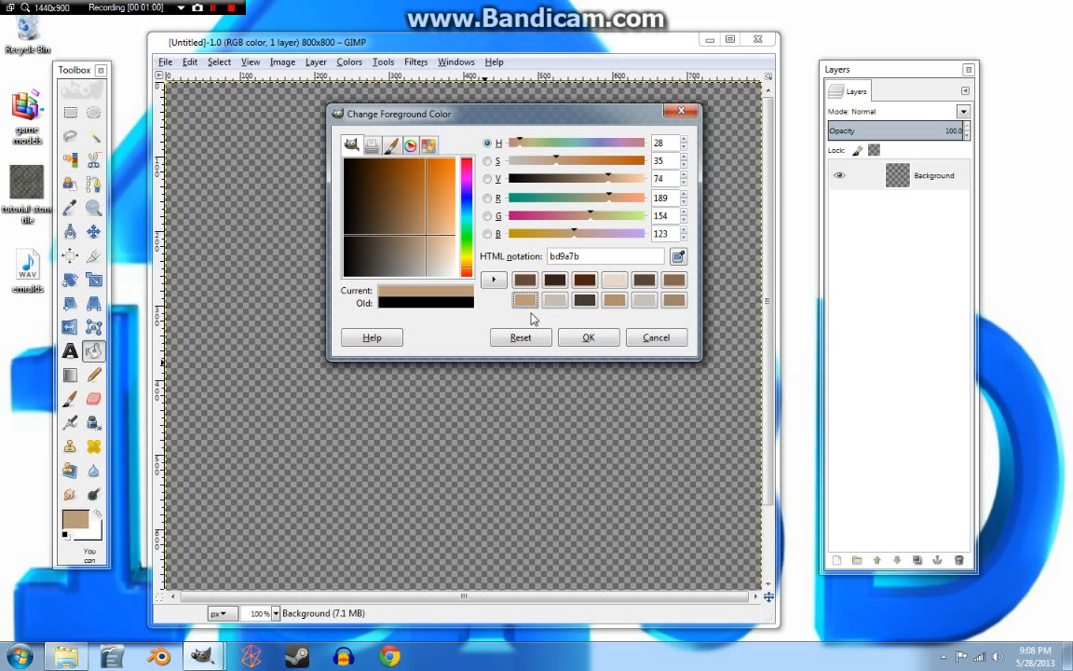
click(584, 337)
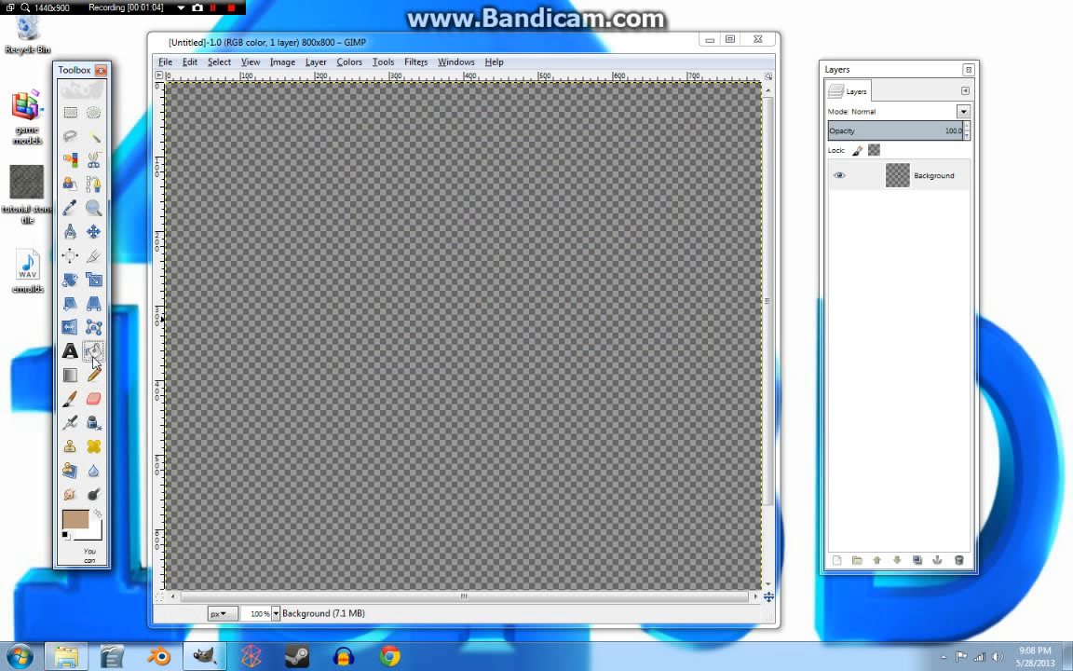
click(381, 389)
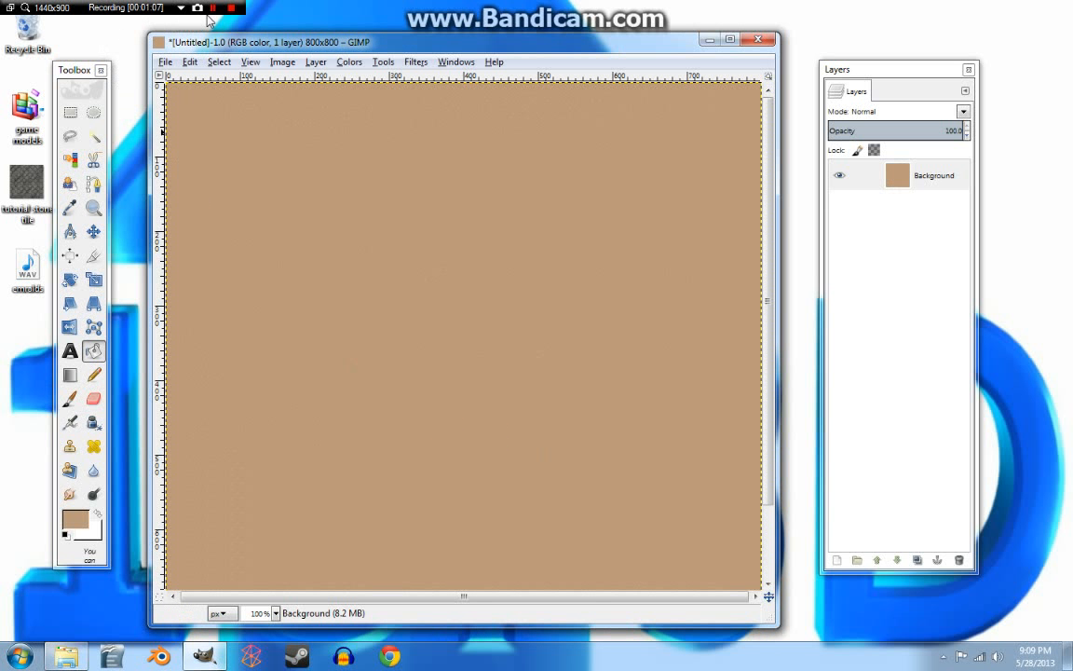
Add an 800 x 800 px layer filled with white above the tan background.
click(838, 559)
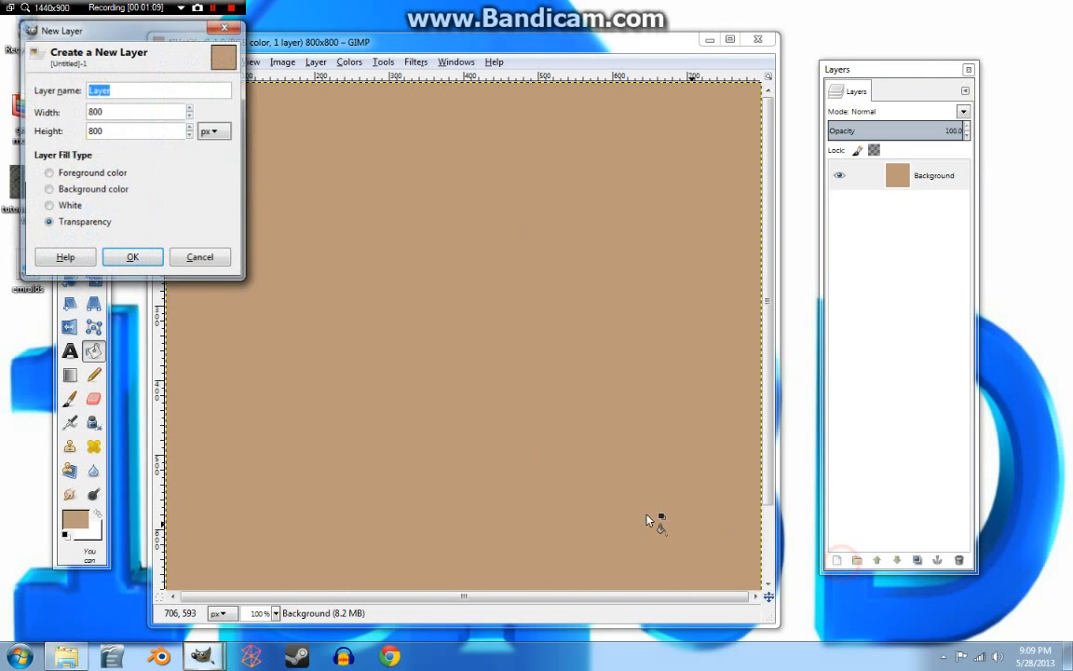
click(49, 206)
click(132, 257)
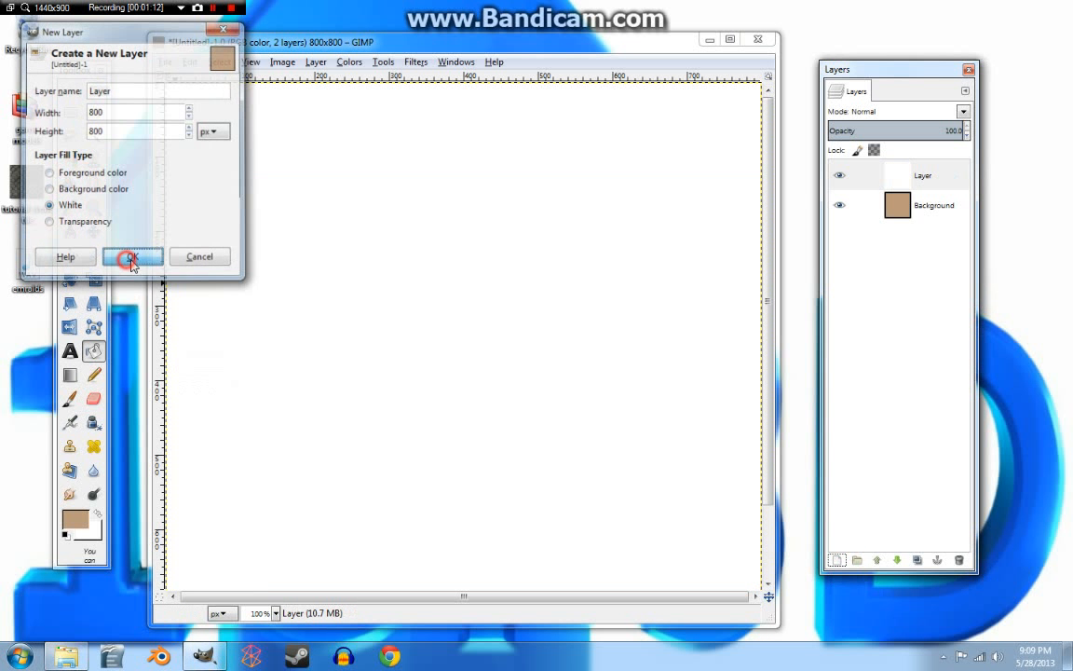
Try Difference Clouds on the white layer with detail 15 and Y size 1.5, and undo the render.
click(414, 62)
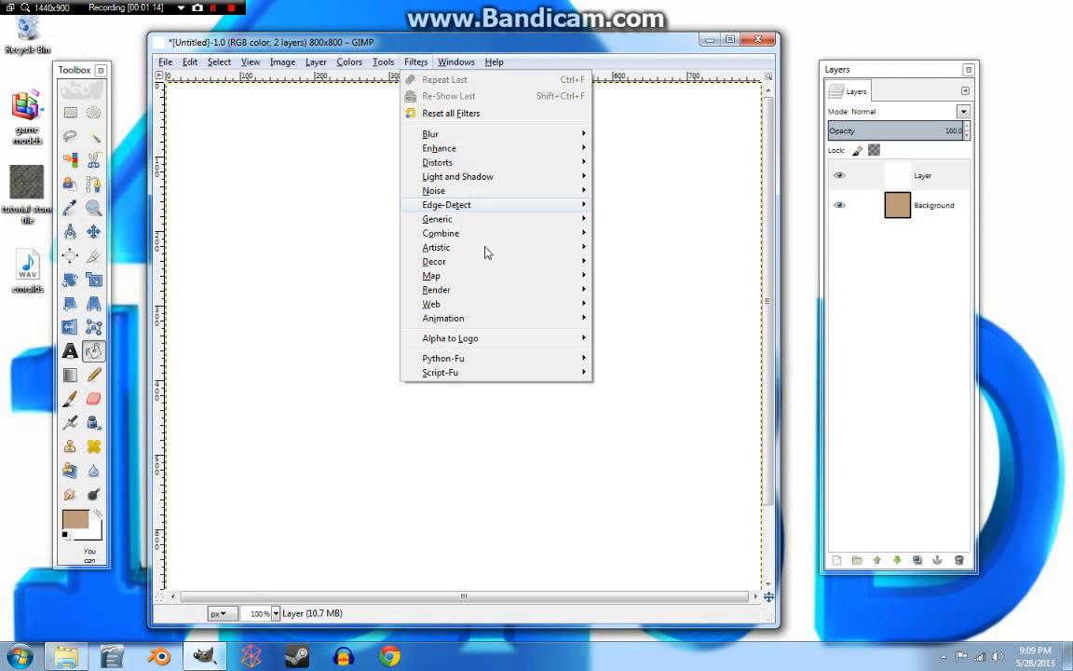
click(465, 290)
click(652, 290)
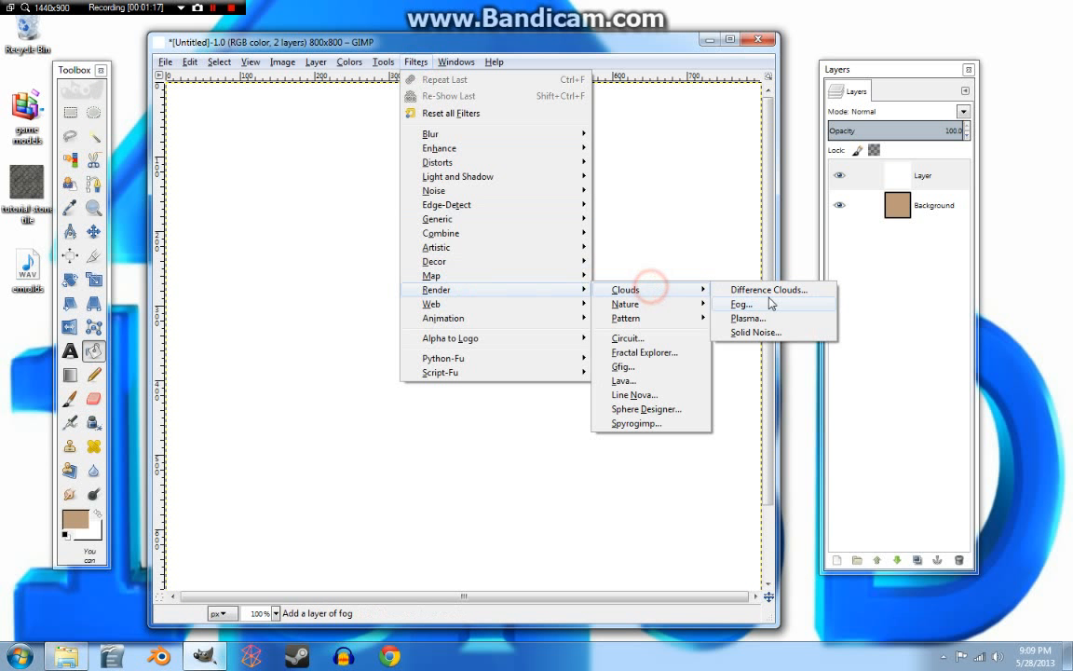
click(769, 289)
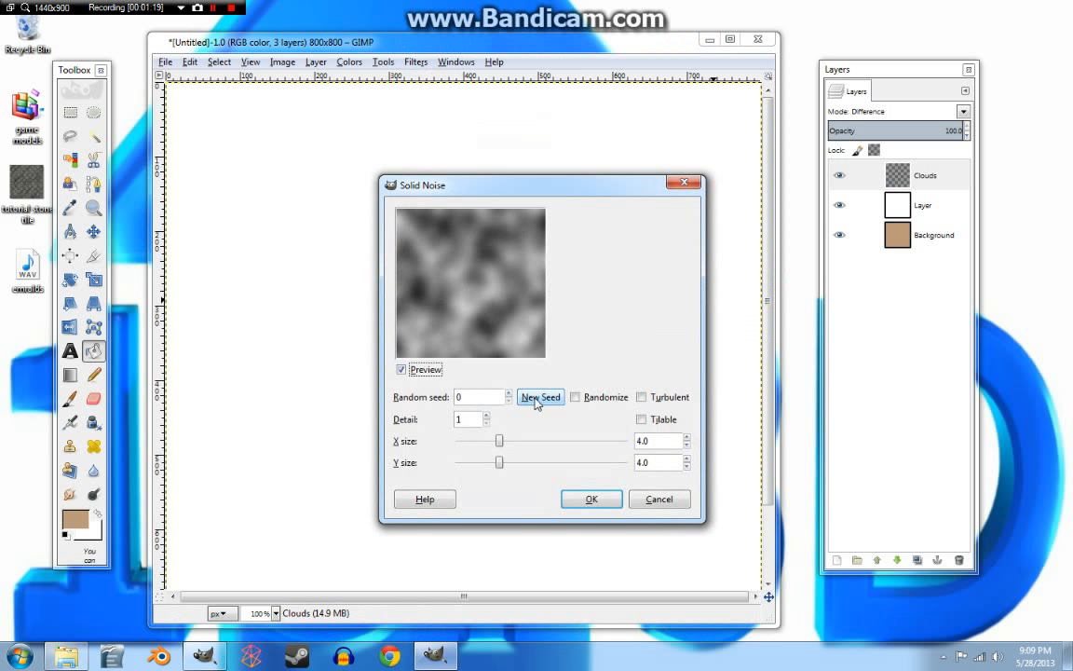
click(486, 416)
click(486, 416)
click(486, 417)
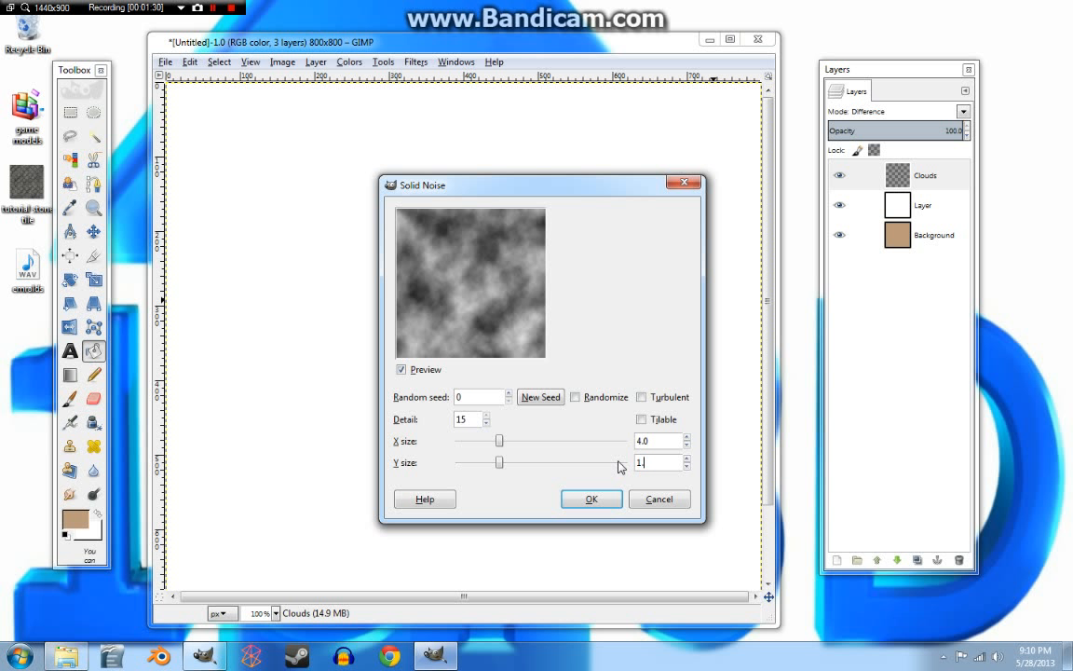
click(577, 497)
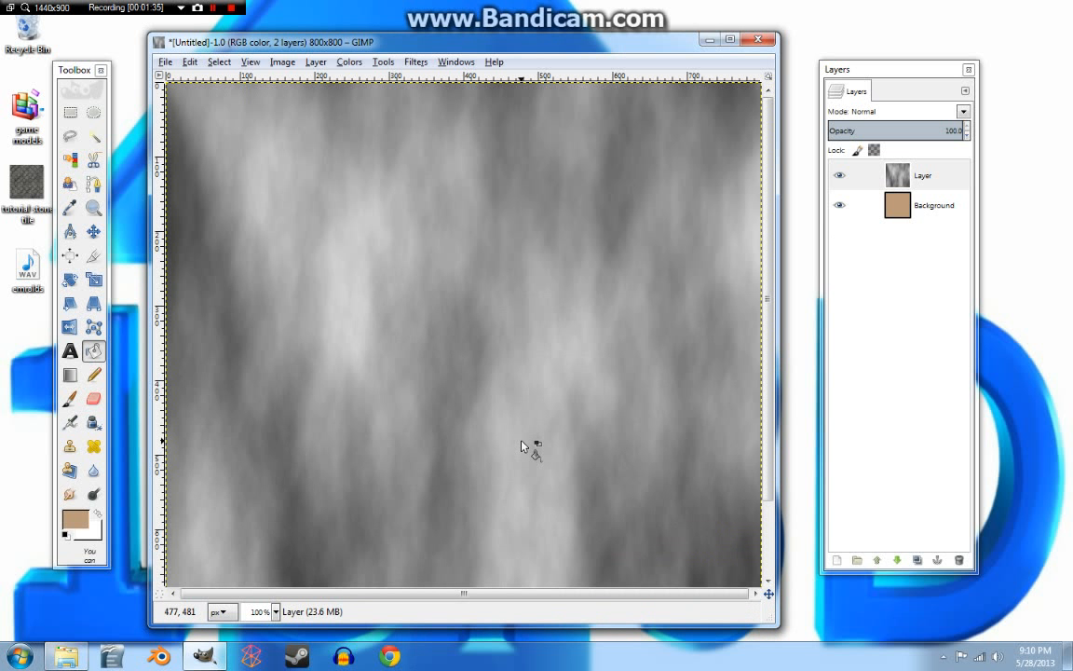
click(522, 446)
Render Difference Clouds on the white layer with X size 16.0, Y size 1.5, detail 15 and a randomized seed.
click(417, 66)
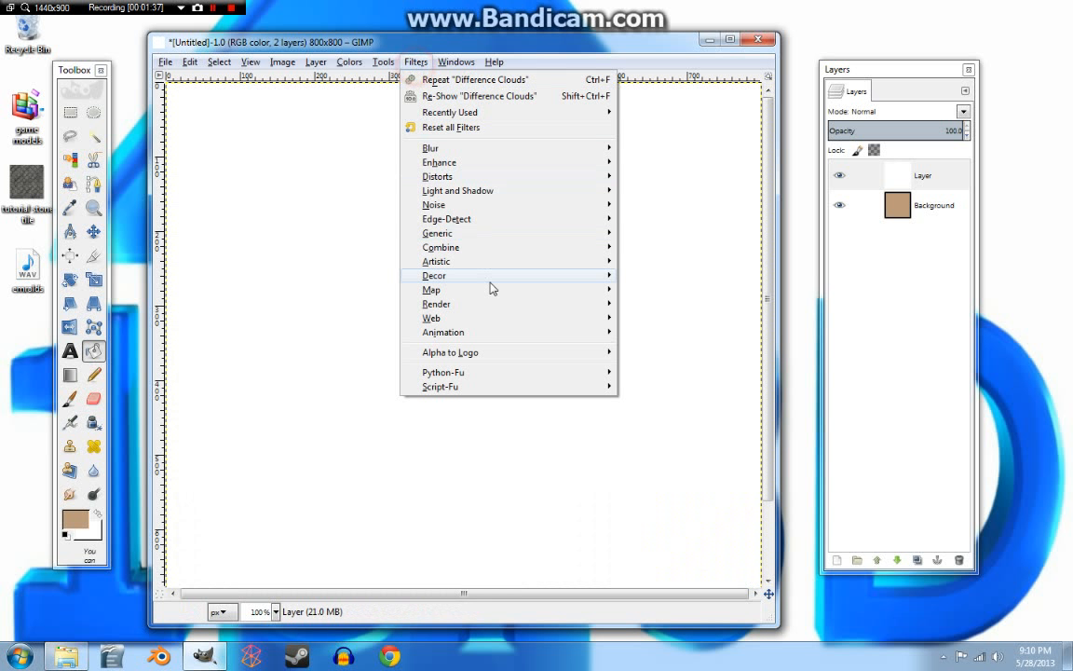
mouse_move(467, 304)
mouse_move(655, 305)
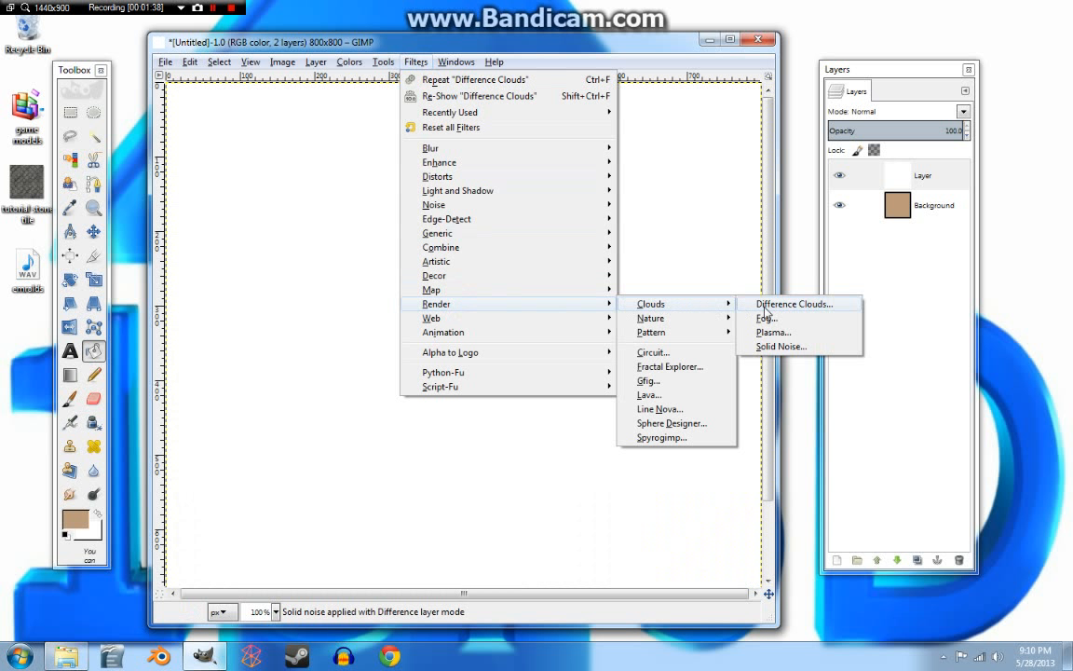
click(768, 347)
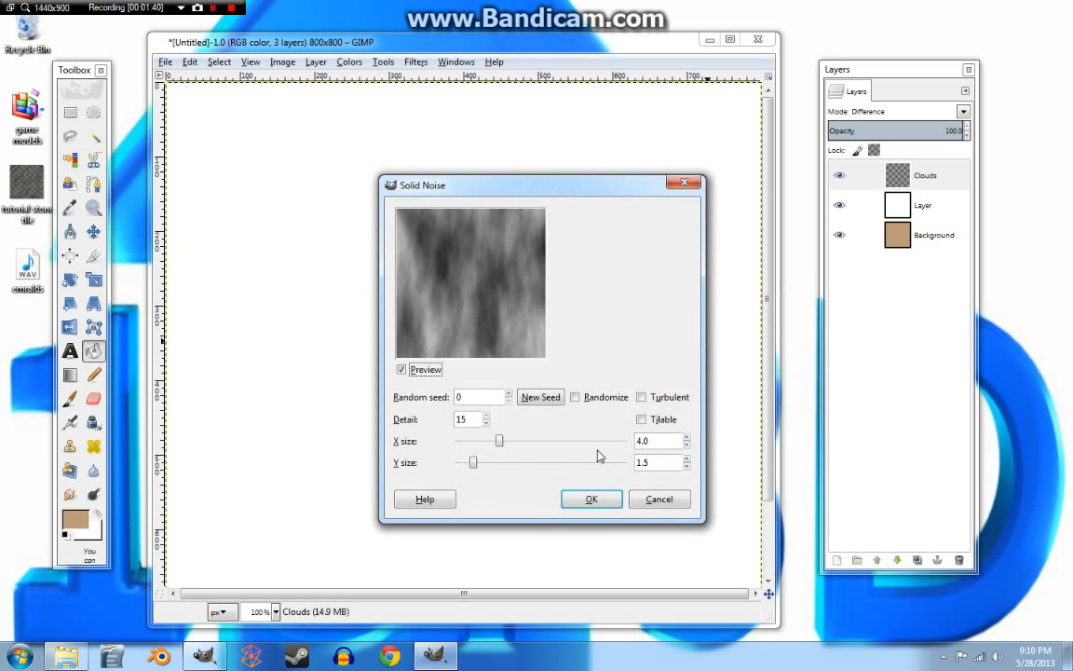
drag(501, 448, 611, 446)
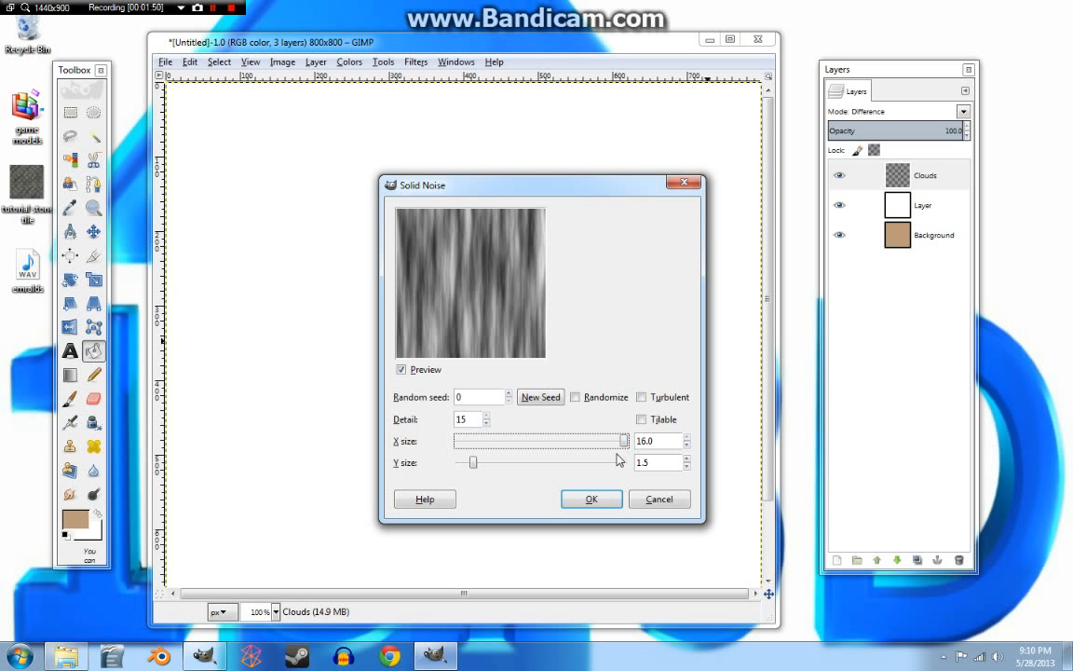
click(574, 397)
click(593, 499)
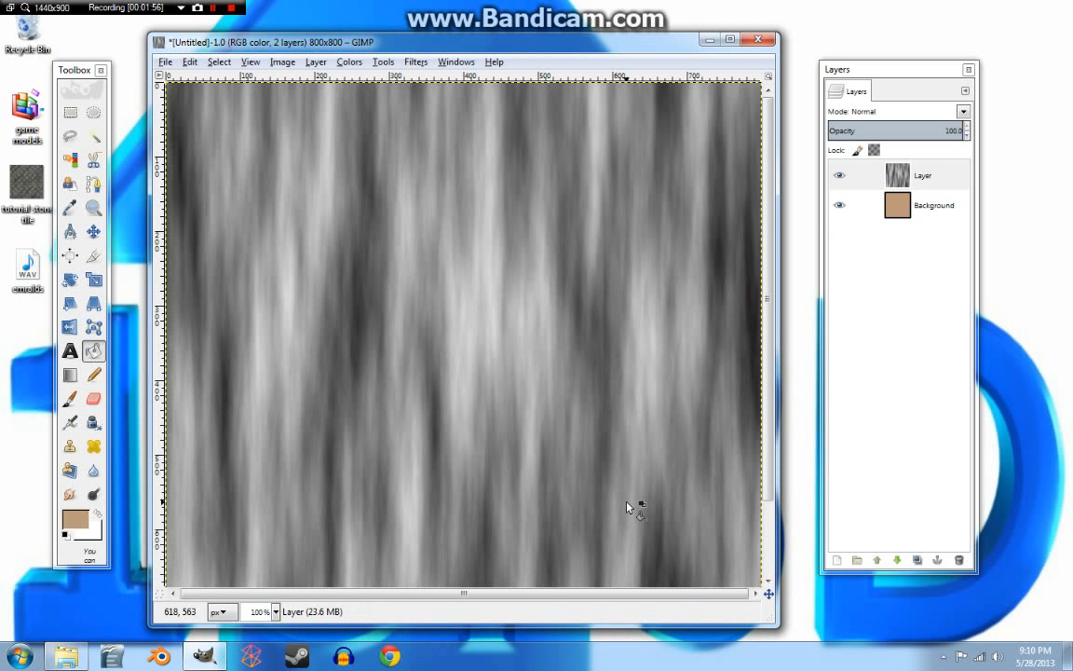
Select the light gray streaks of the clouds layer with Select by Color.
mouse_move(894, 183)
mouse_down()
mouse_move(922, 233)
mouse_move(880, 207)
mouse_move(885, 173)
mouse_up()
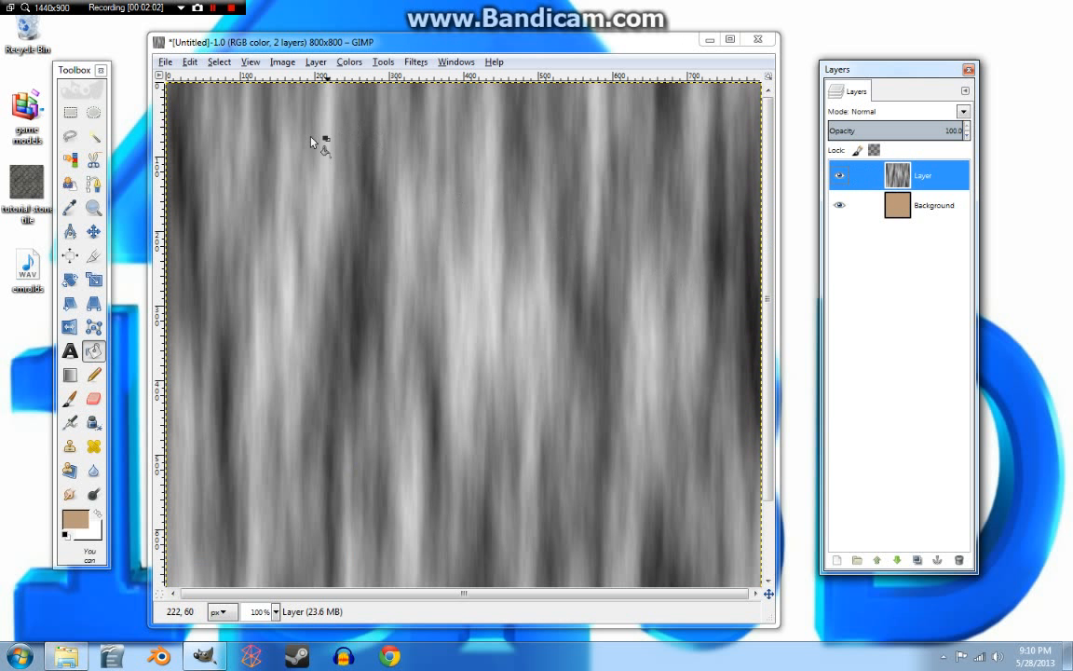
click(72, 166)
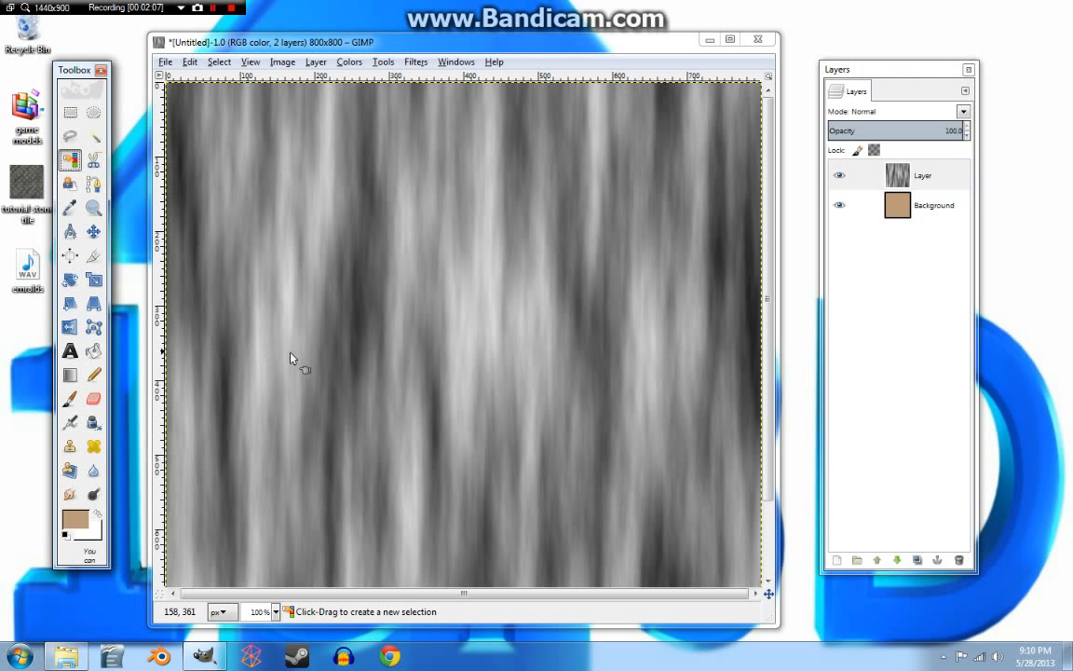
click(417, 459)
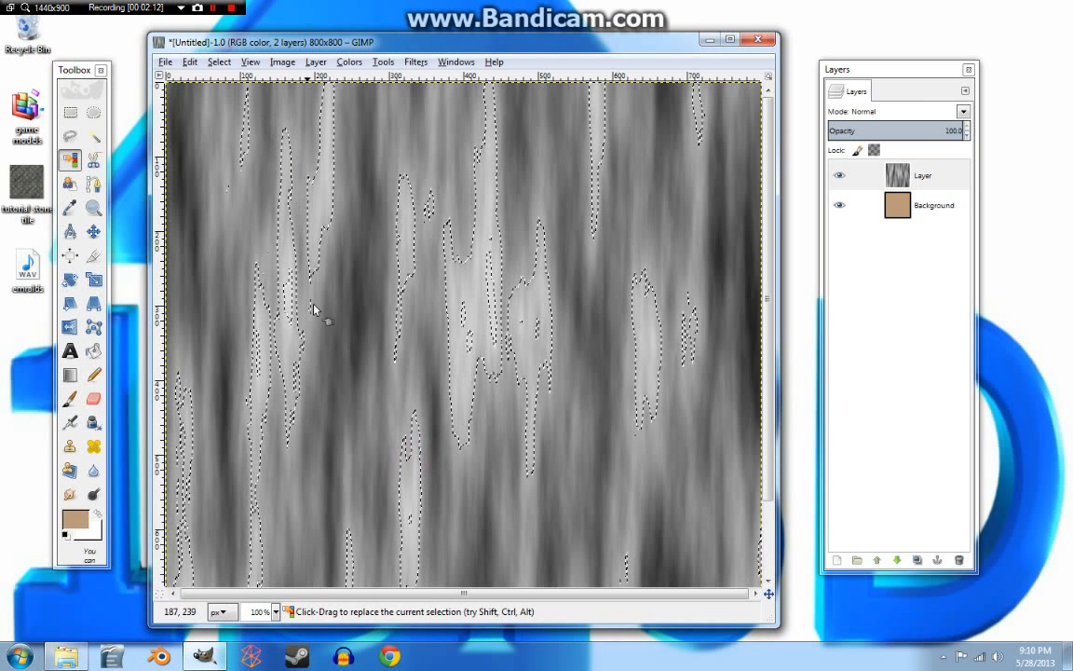
Add a new 800 x 800 px transparent layer above the clouds layer.
click(837, 560)
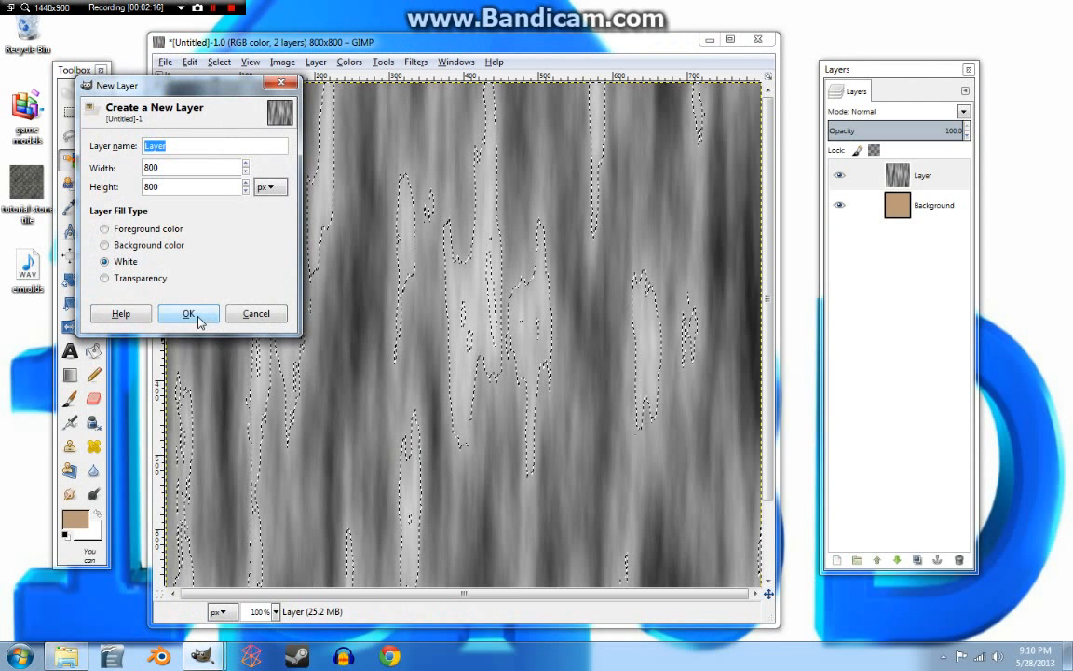
click(104, 277)
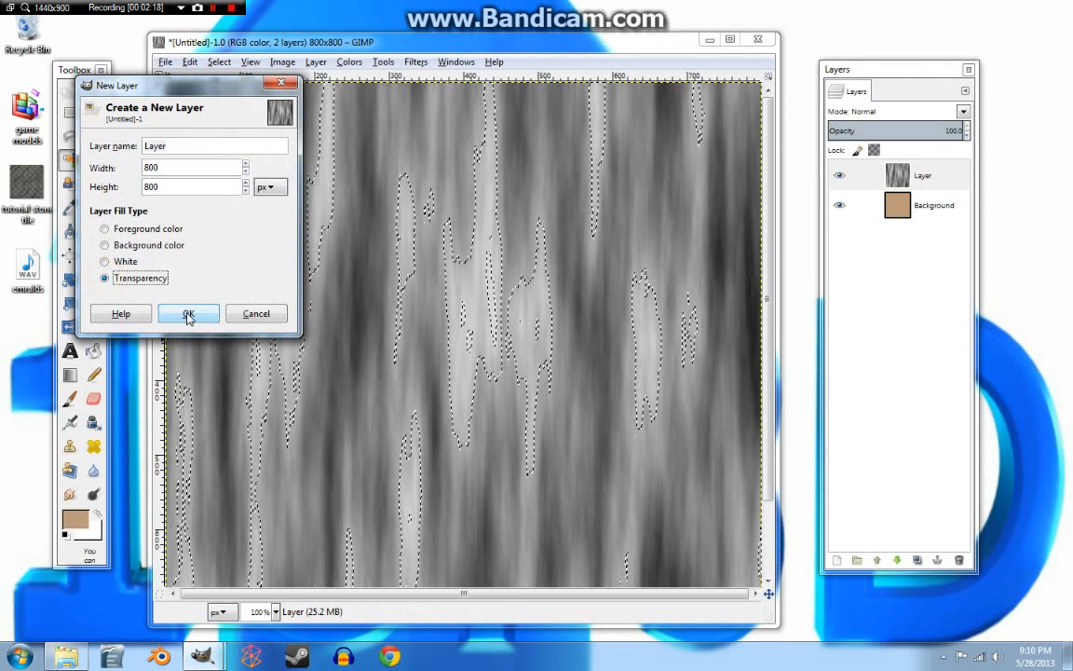
click(188, 314)
Fill the selected streaks on the new layer with brown 876750 and clear the selection.
click(78, 518)
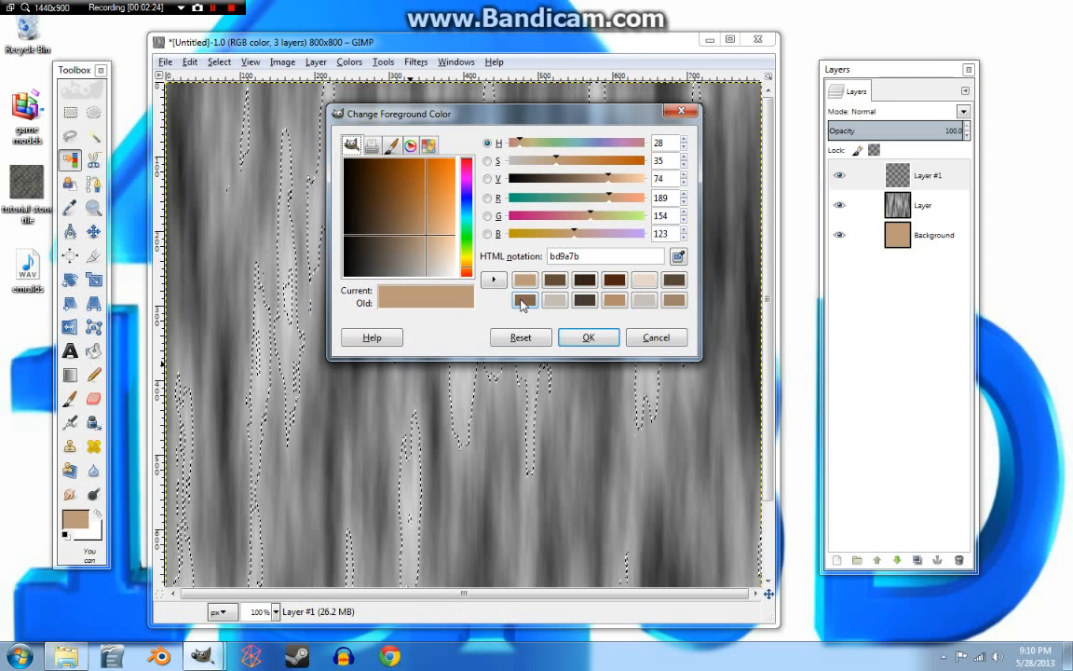
click(524, 300)
click(589, 337)
click(93, 351)
click(407, 250)
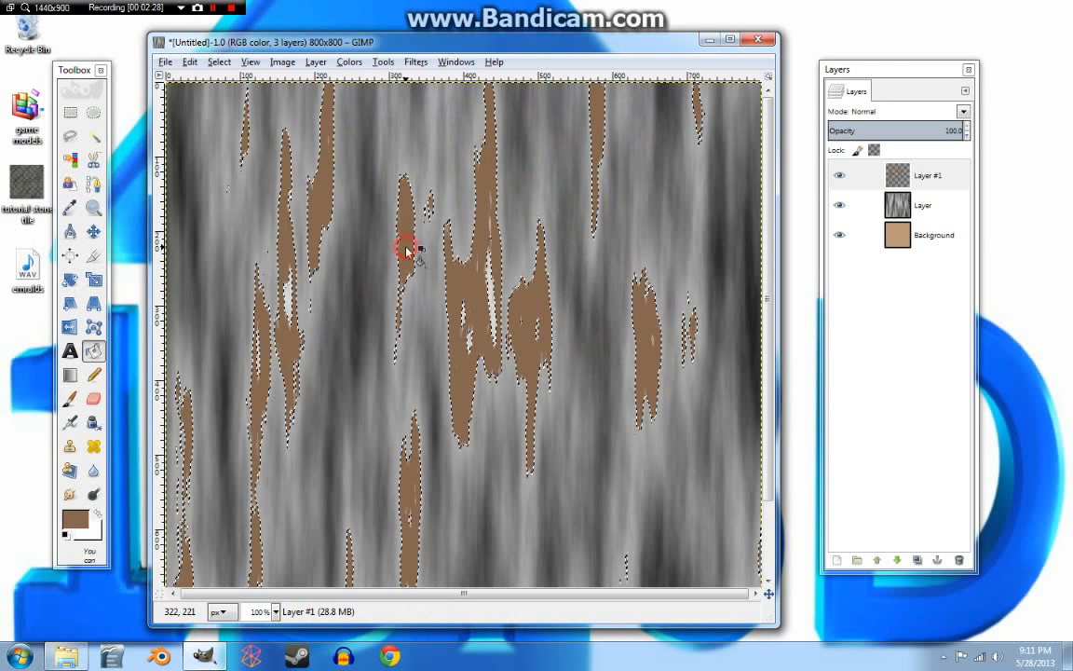
key(ctrl+shift+a)
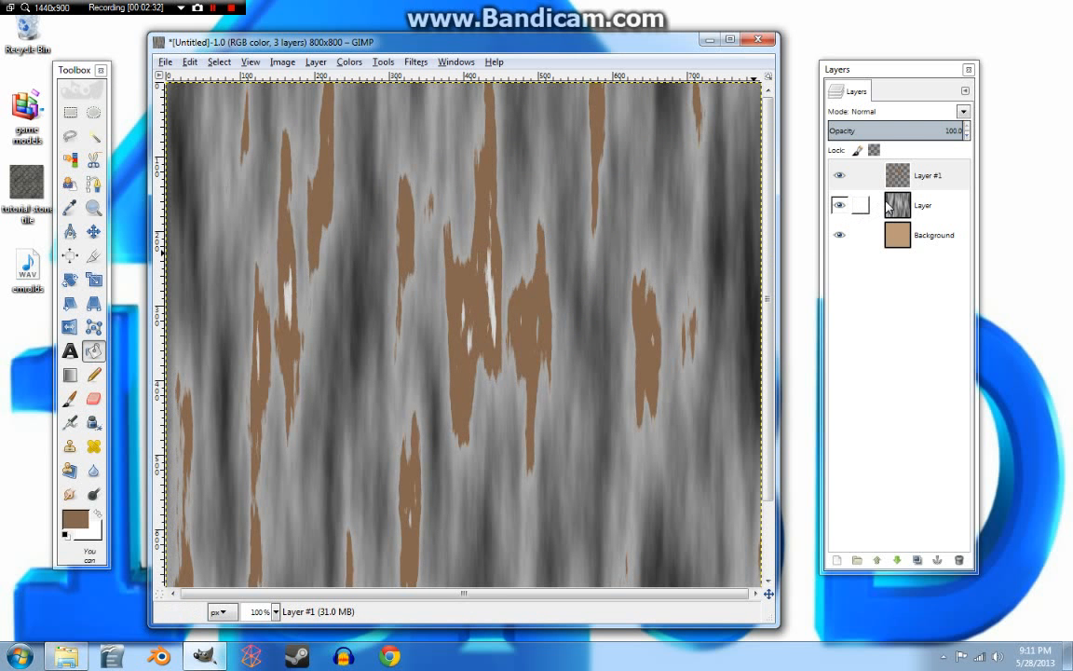
Select the dark gray streaks of the clouds layer with Select by Color.
click(888, 207)
click(70, 159)
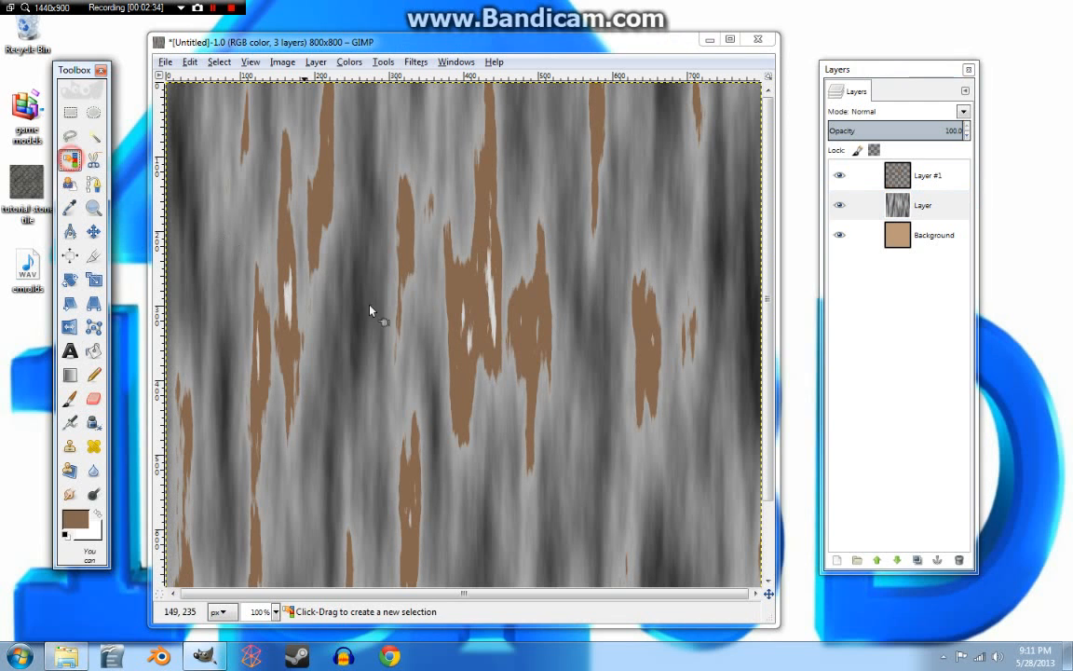
click(336, 380)
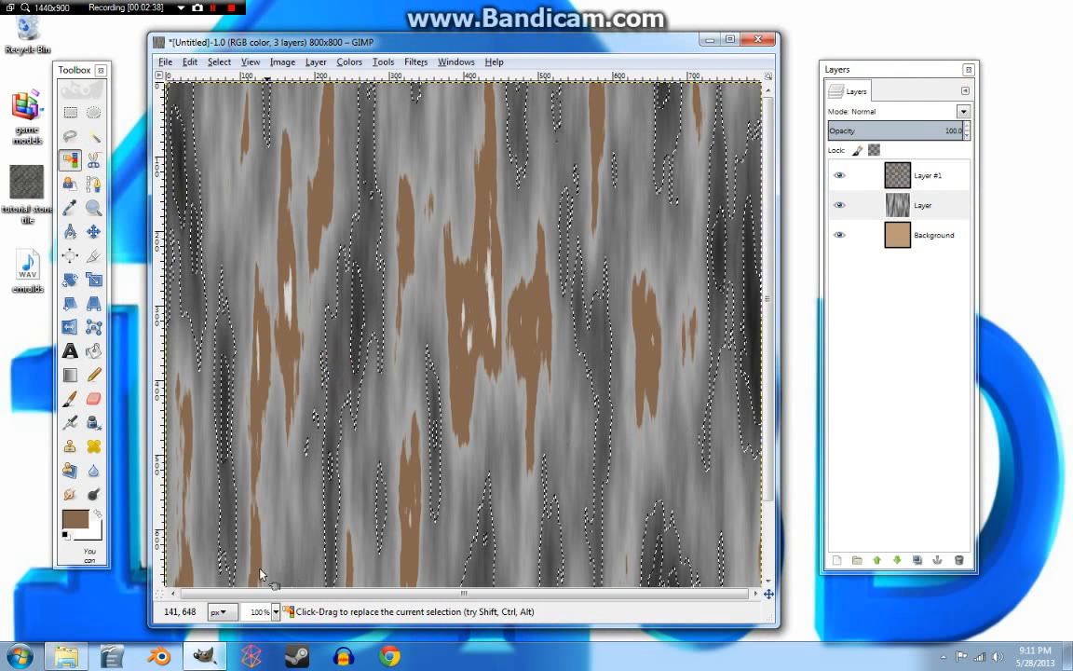
Fill the selected dark gray streaks on Layer #1 with dark brown from the color history, undoing a misplaced fill on the clouds layer.
click(74, 518)
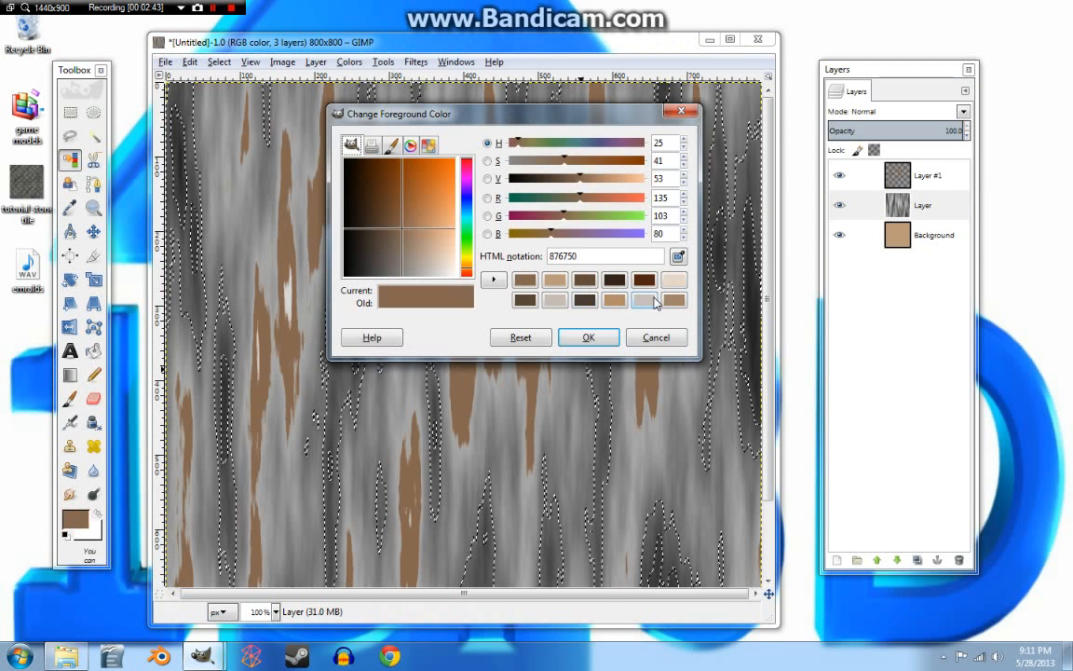
click(582, 282)
click(588, 335)
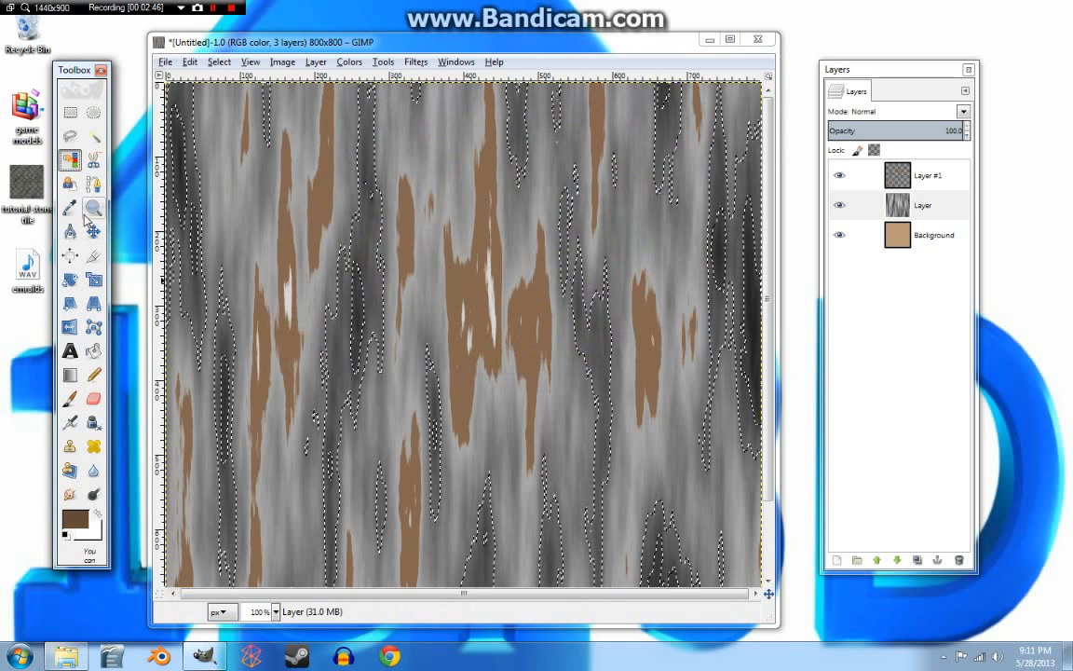
click(93, 350)
click(226, 336)
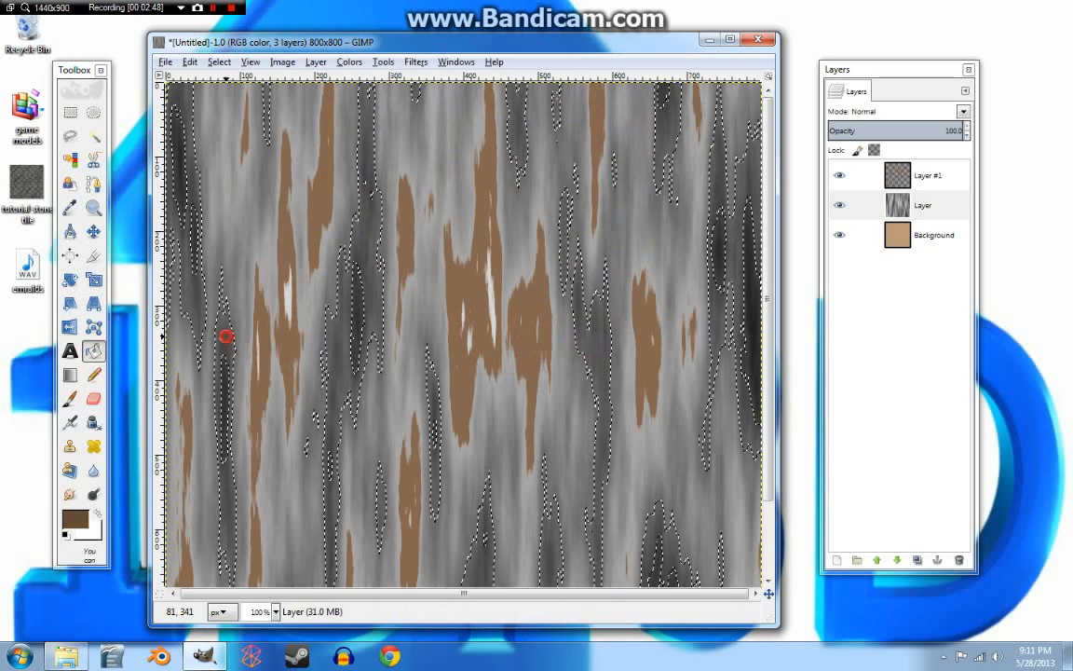
key(ctrl+z)
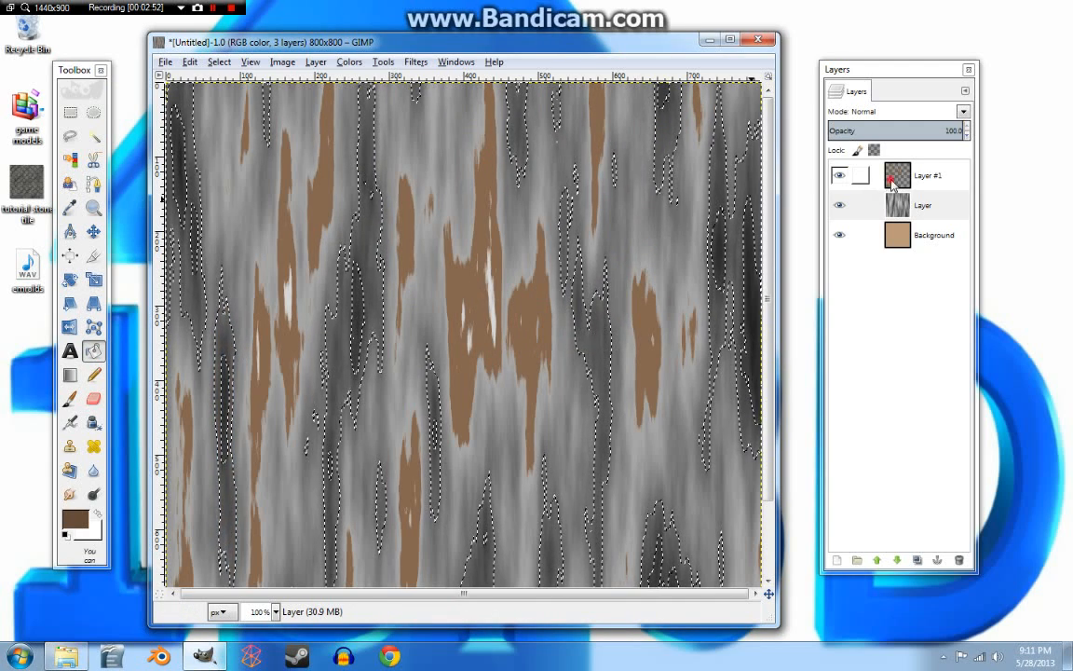
click(871, 176)
click(592, 354)
click(591, 354)
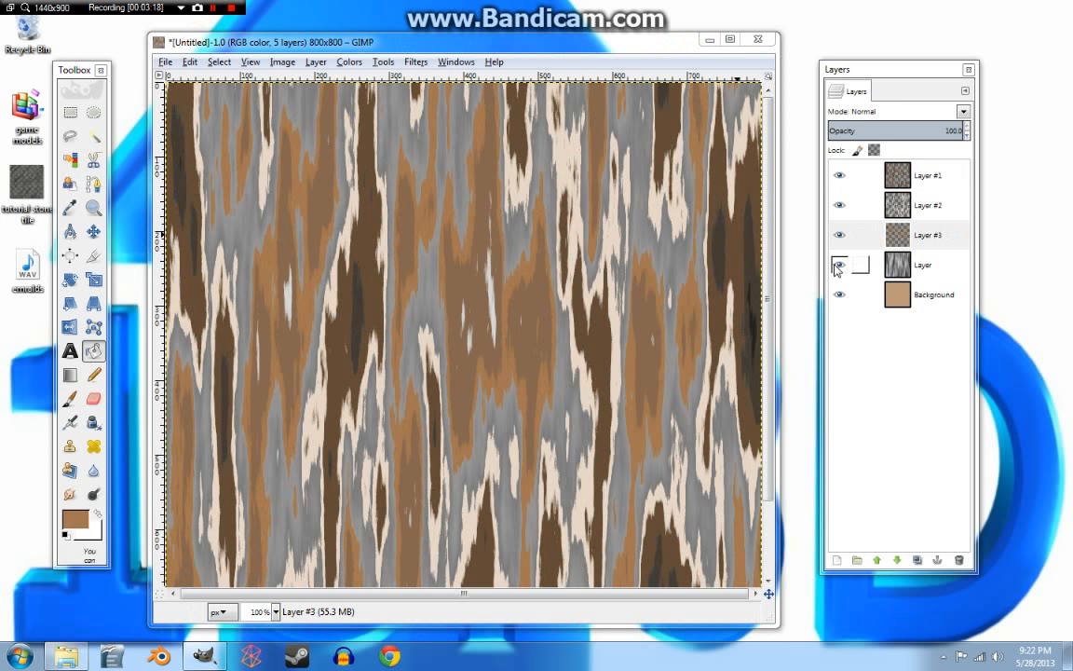
Hide the gray clouds layer and move it below the Background layer.
click(838, 266)
drag(768, 244, 779, 218)
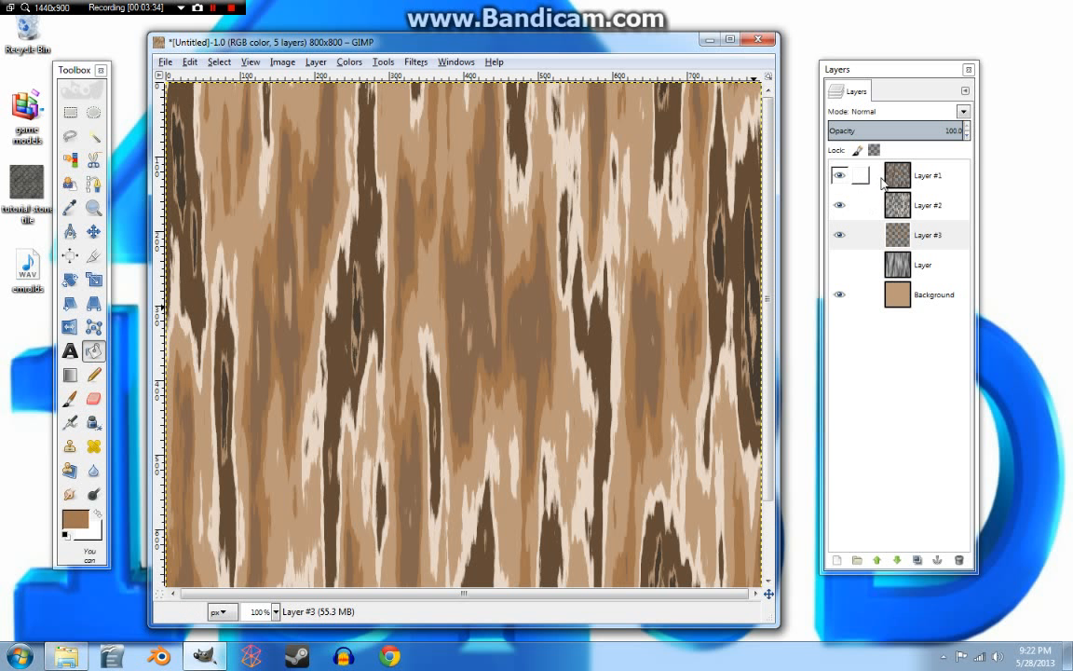
drag(896, 264, 899, 300)
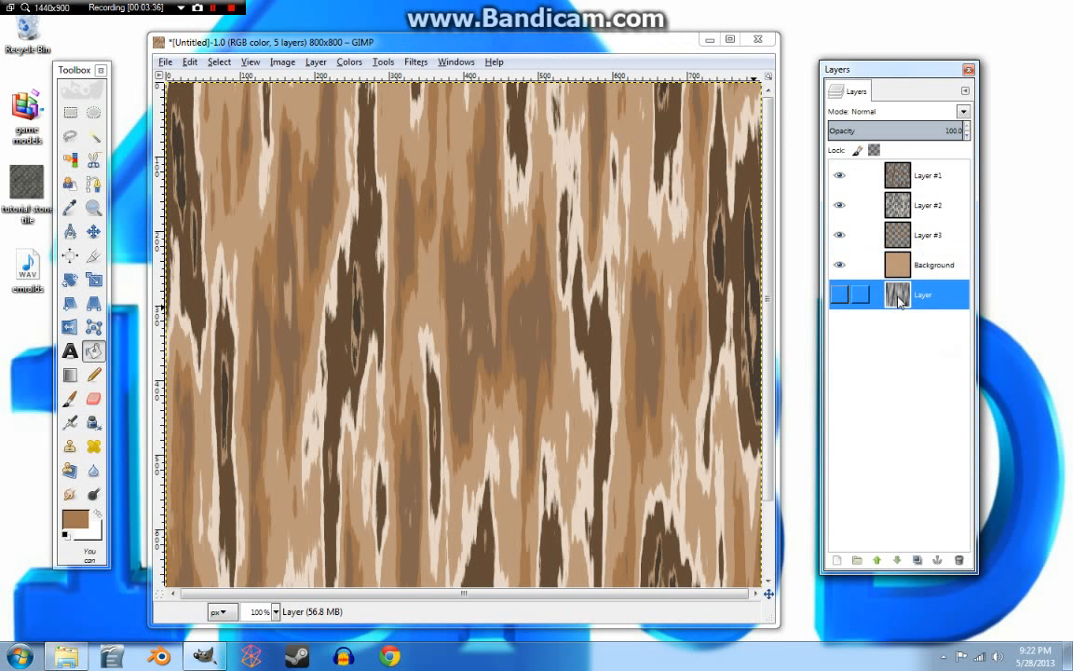
Merge Layer #1, Layer #2 and Layer #3 down into the Background layer.
click(895, 182)
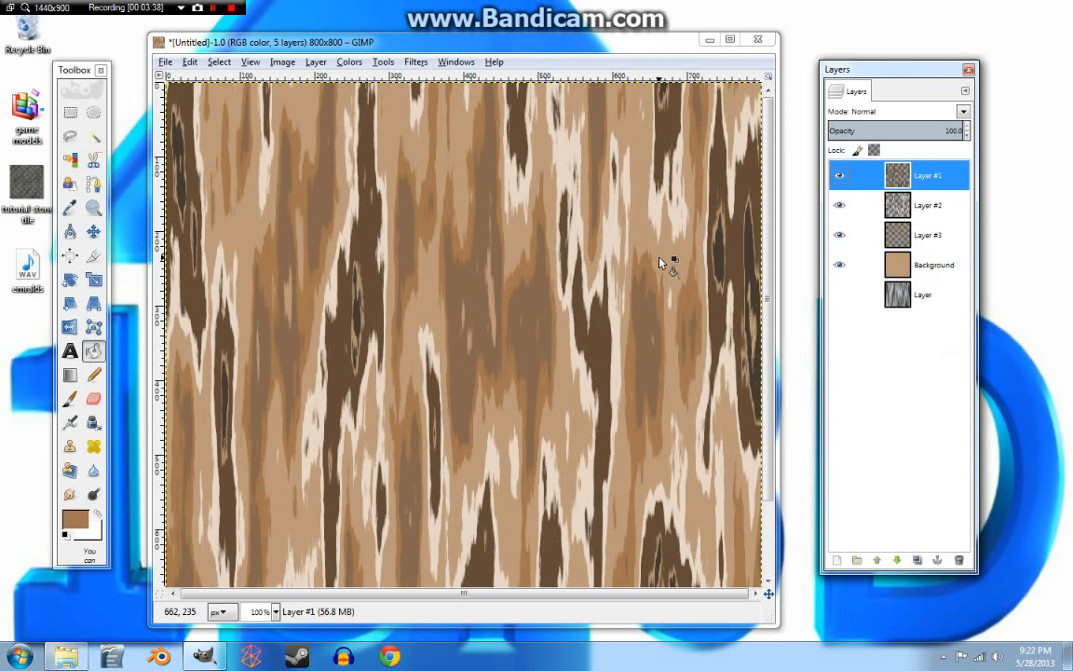
click(315, 61)
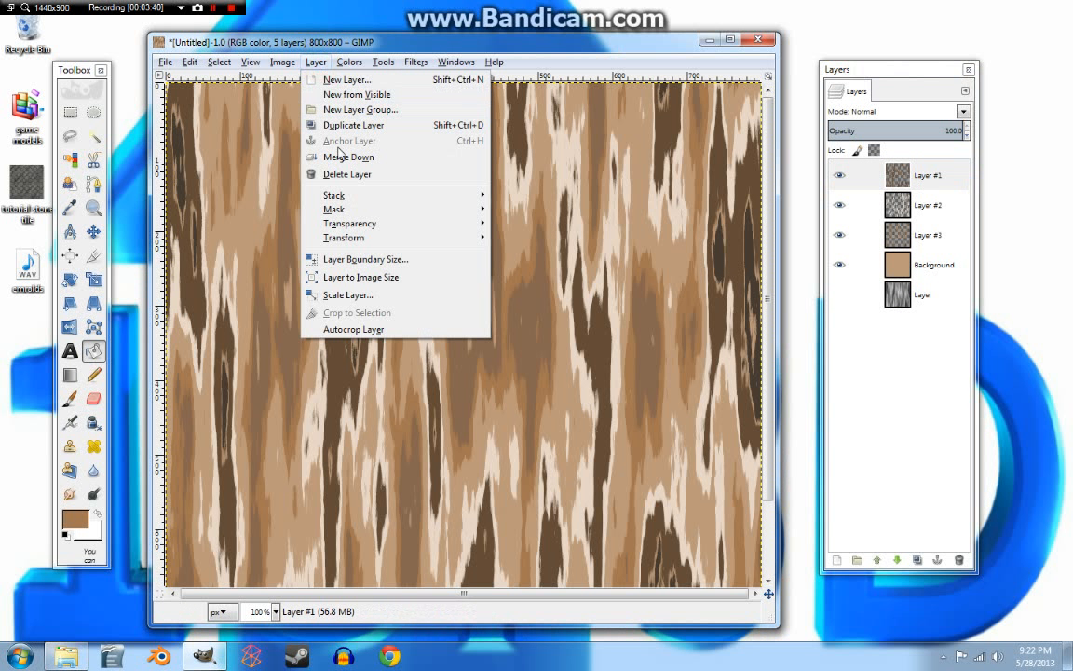
click(341, 156)
click(315, 61)
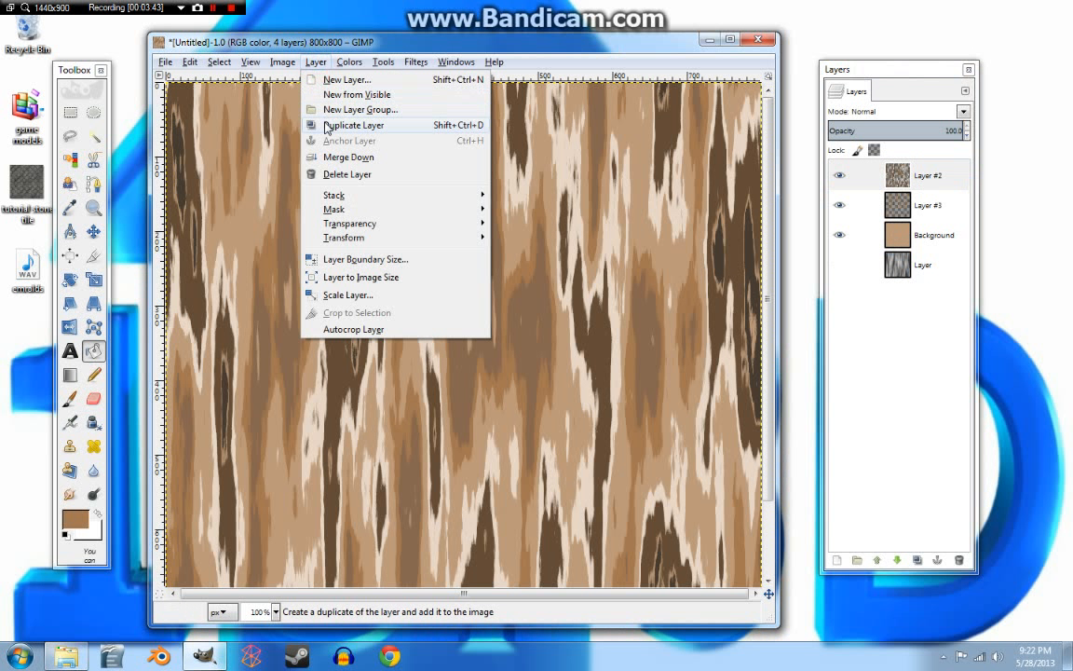
click(337, 157)
click(322, 65)
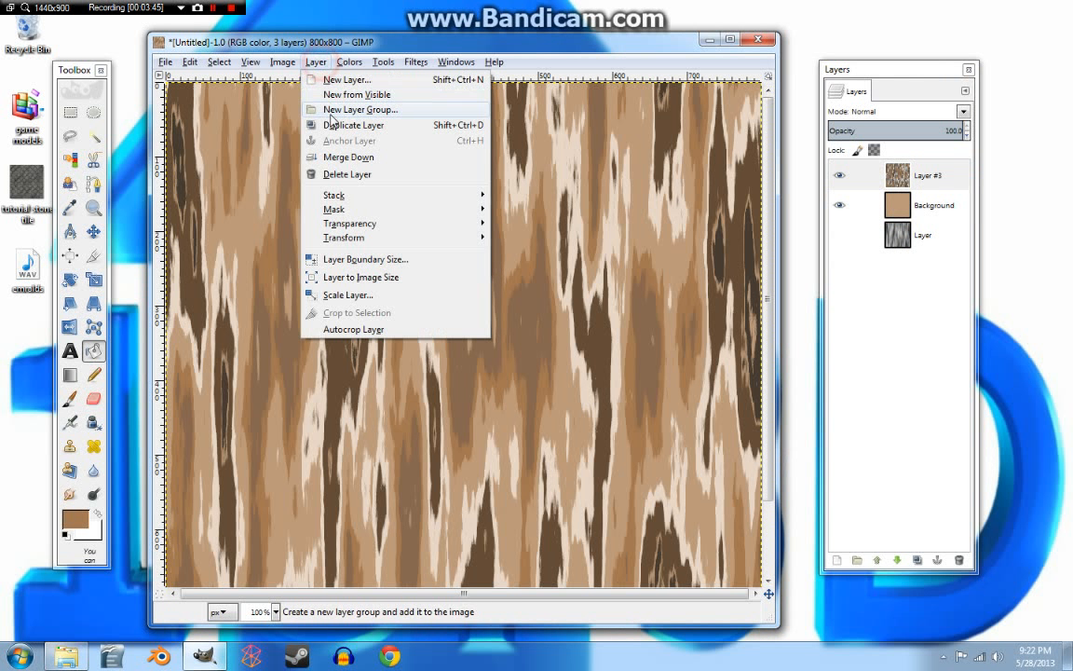
click(335, 155)
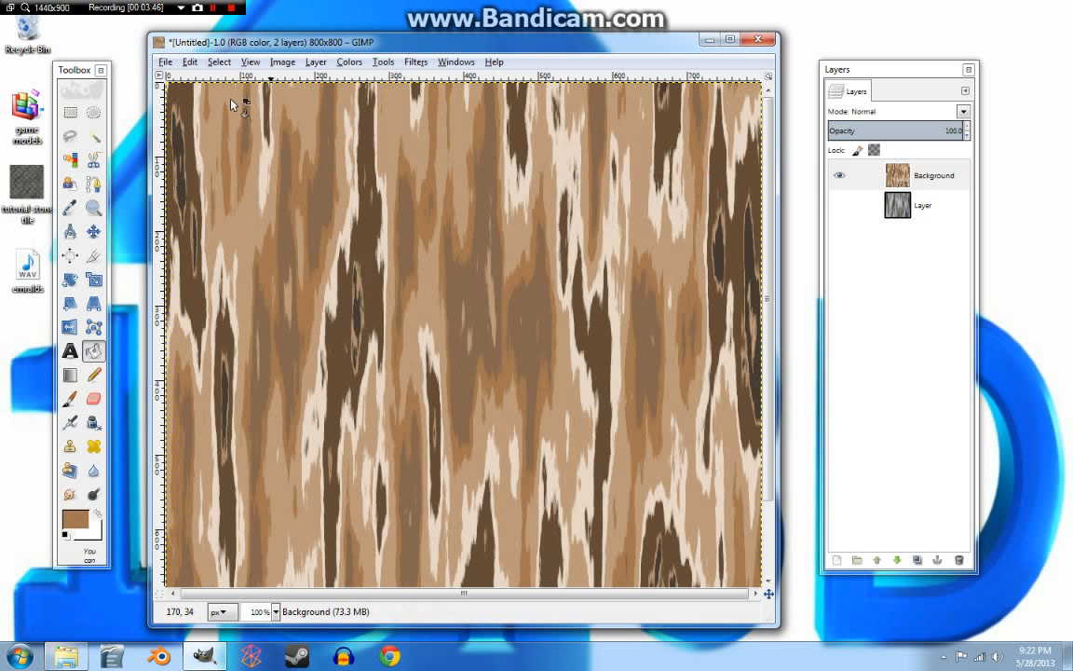
Add an 800 x 800 px transparent layer above Background and fill it with light beige e7d7c9.
click(835, 560)
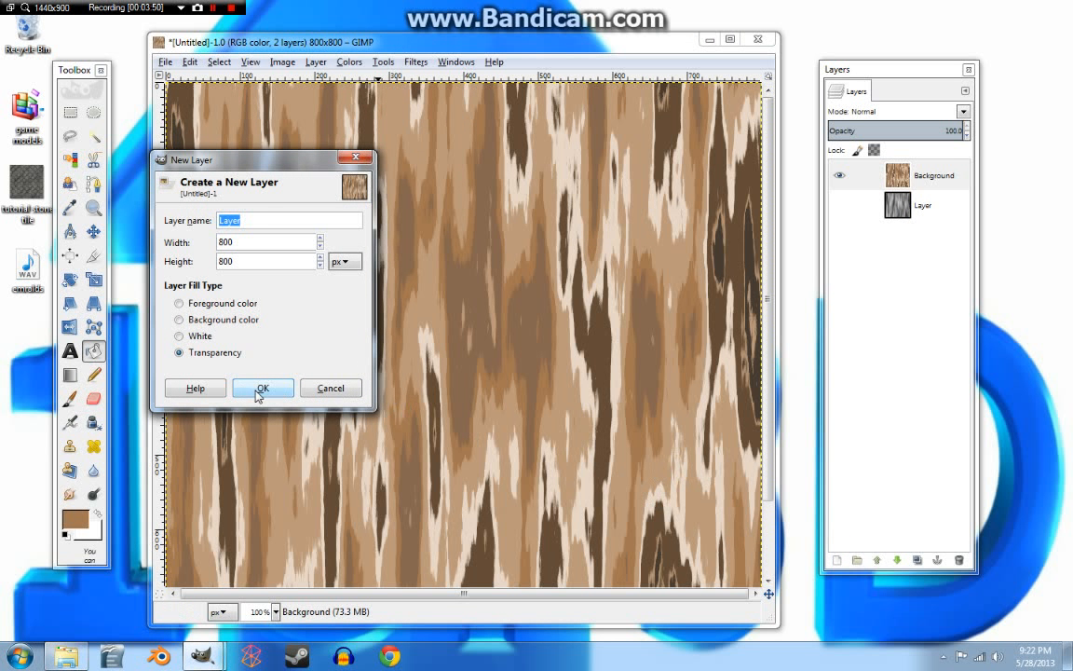
click(259, 392)
click(275, 611)
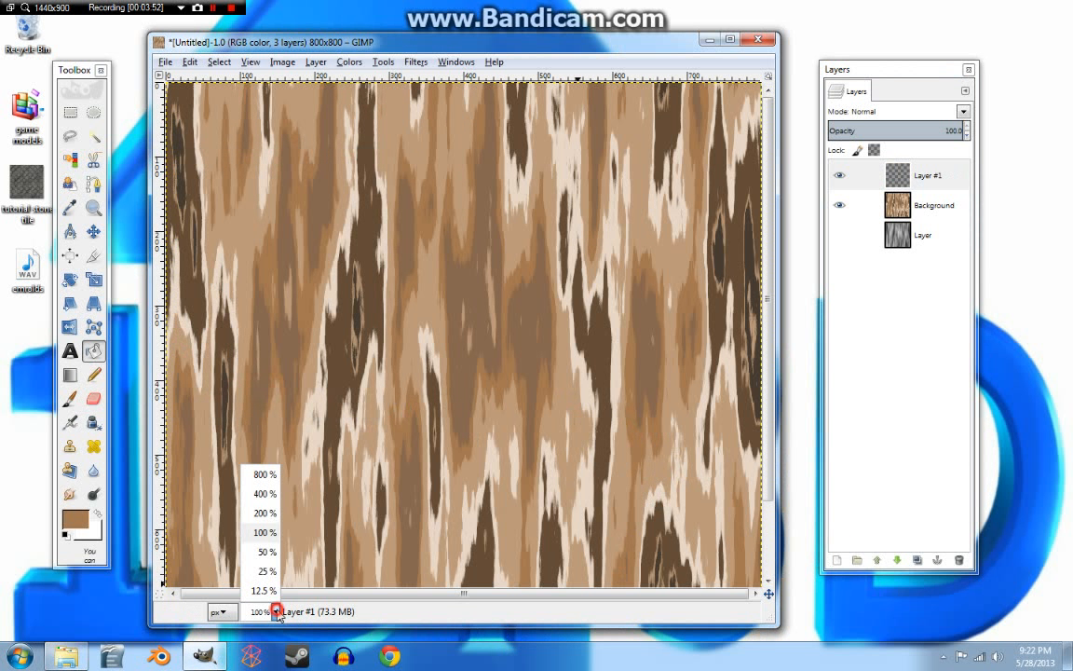
click(264, 551)
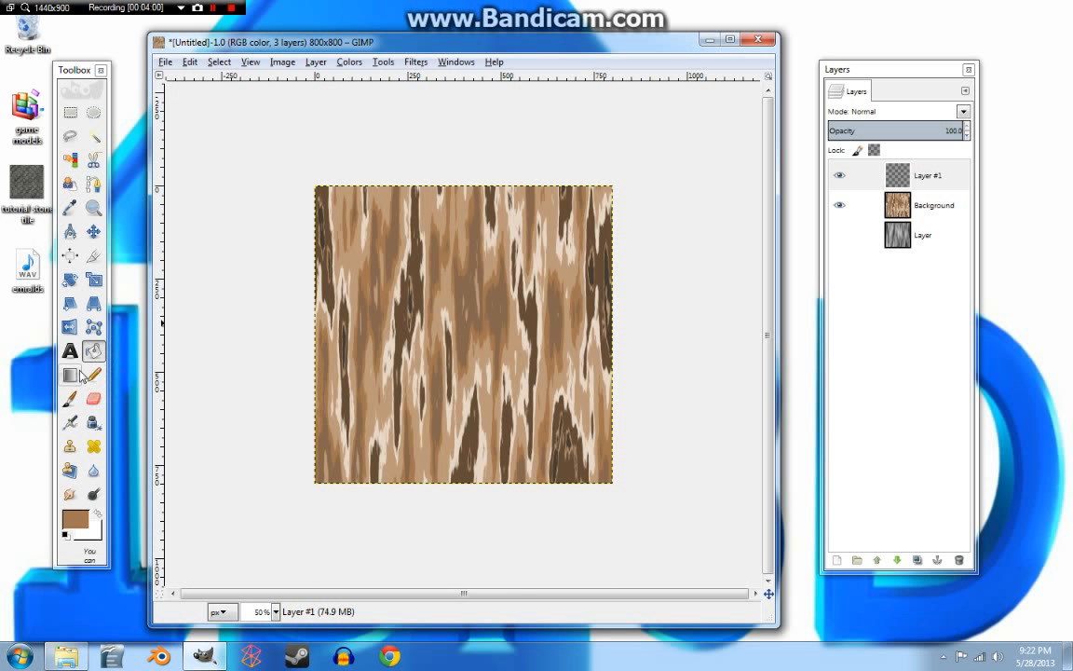
click(74, 517)
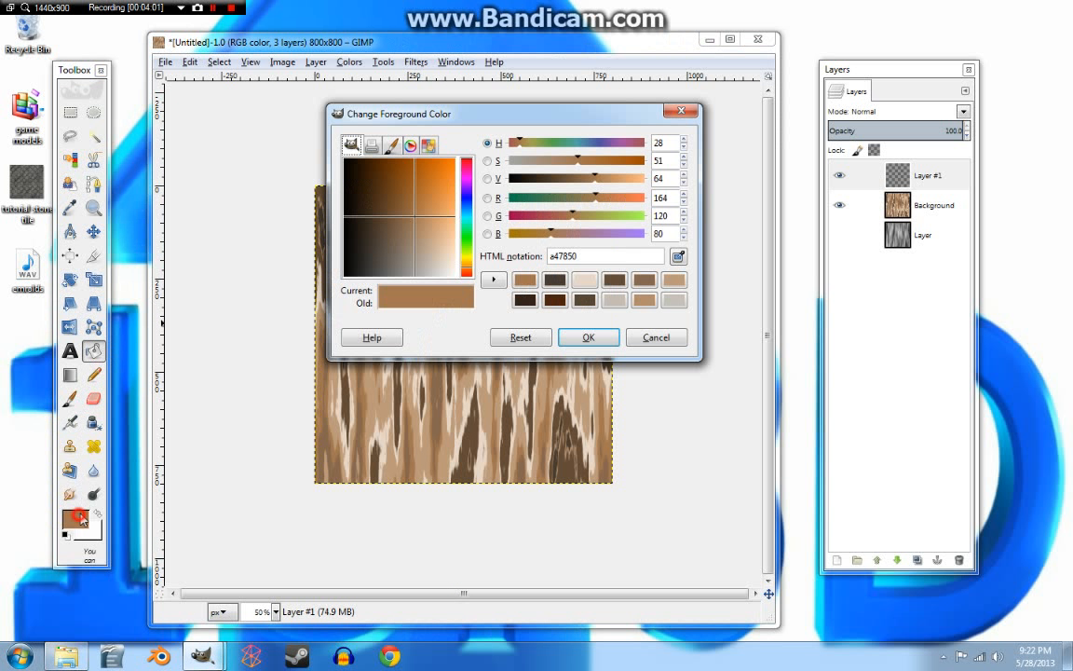
click(587, 281)
click(589, 338)
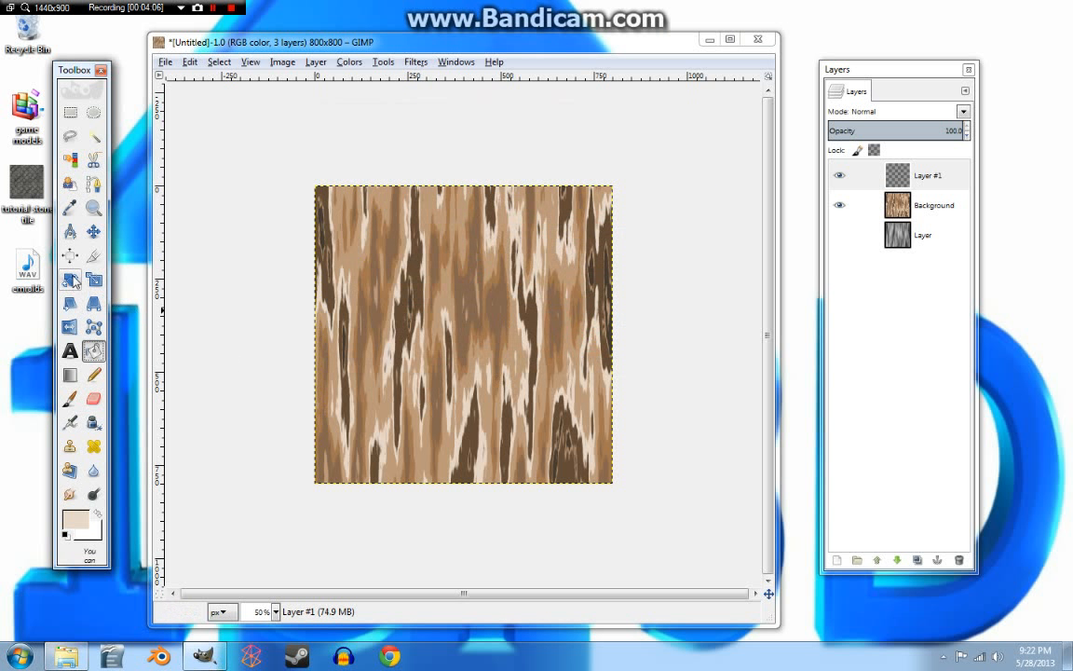
click(411, 335)
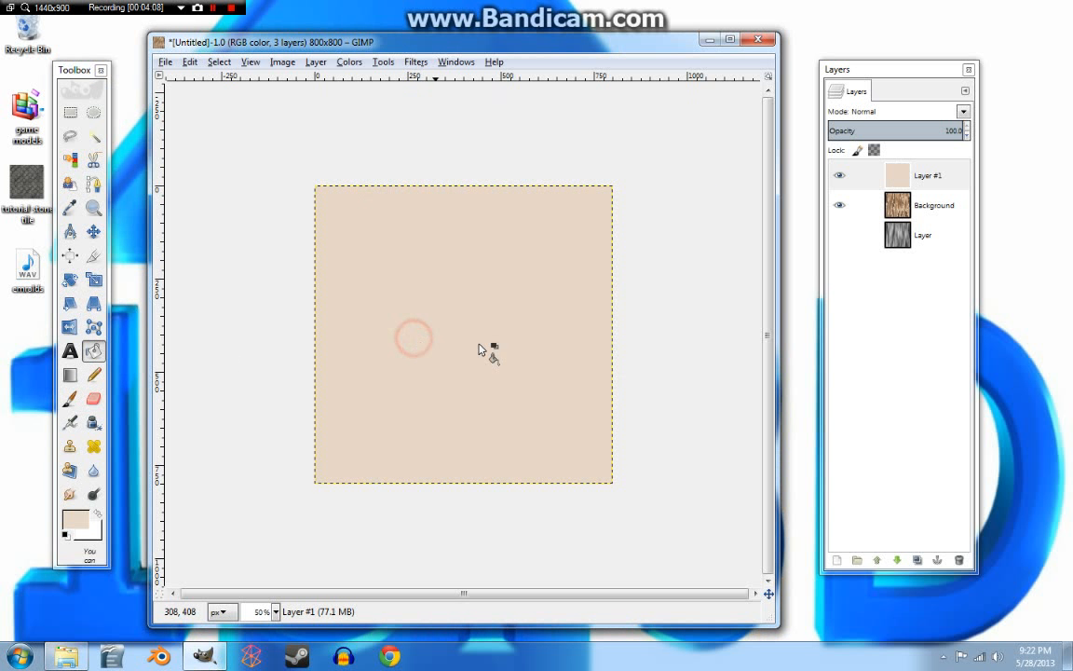
Cut a tangle of overlapping freehand loops out of the beige layer with Free Select and clear the selection.
click(70, 136)
mouse_move(354, 140)
mouse_down()
mouse_move(610, 221)
mouse_move(533, 454)
mouse_up()
mouse_move(351, 496)
mouse_down()
mouse_move(623, 532)
mouse_move(606, 456)
mouse_move(507, 348)
mouse_move(332, 366)
mouse_move(263, 403)
mouse_move(335, 377)
mouse_move(616, 383)
mouse_move(534, 307)
mouse_move(490, 239)
mouse_move(455, 251)
mouse_up()
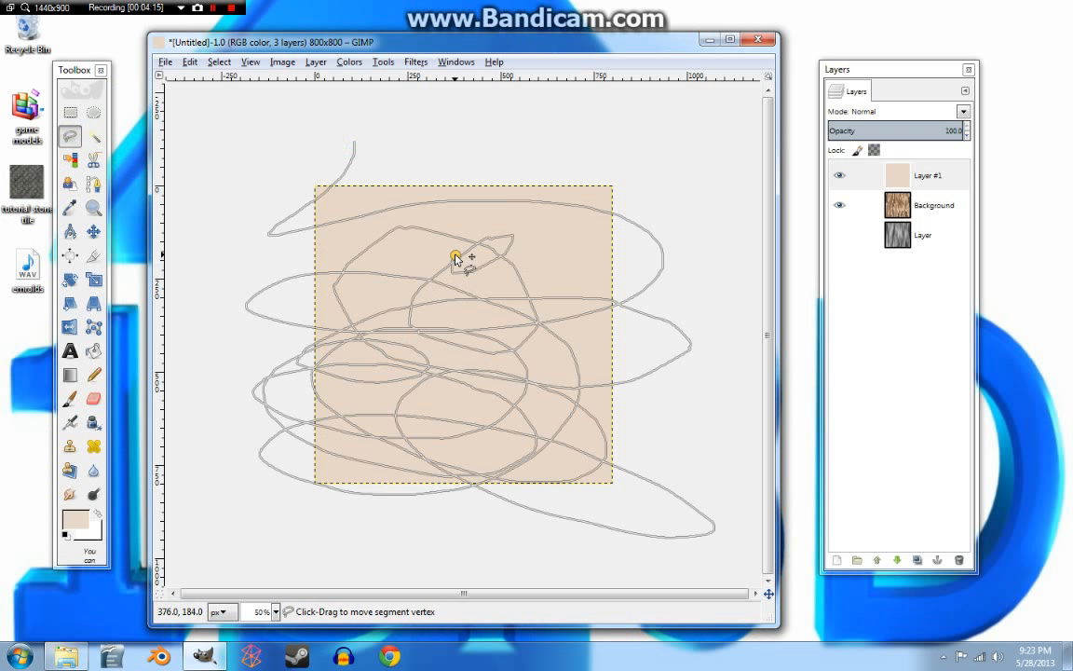
key(Return)
key(Delete)
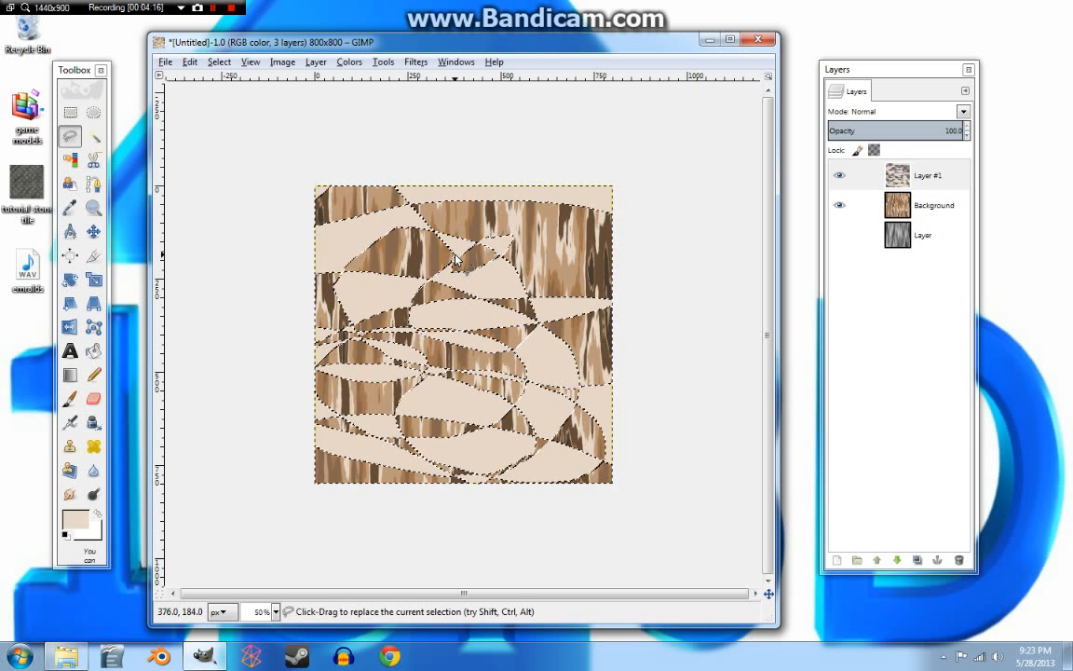
key(ctrl+shift+a)
Cut dense crisscrossing horizontal and vertical freehand zigzags out of the beige layer and clear the selection.
mouse_move(678, 136)
mouse_down()
mouse_move(347, 206)
mouse_move(663, 176)
mouse_move(362, 234)
mouse_move(206, 205)
mouse_move(274, 237)
mouse_move(247, 295)
mouse_move(312, 313)
mouse_move(719, 329)
mouse_move(258, 380)
mouse_move(729, 365)
mouse_move(322, 415)
mouse_move(718, 404)
mouse_move(244, 449)
mouse_move(541, 479)
mouse_move(339, 529)
mouse_move(137, 437)
mouse_move(233, 483)
mouse_move(371, 414)
mouse_move(351, 202)
mouse_move(322, 497)
mouse_move(370, 407)
mouse_move(347, 126)
mouse_move(367, 401)
mouse_move(396, 480)
mouse_move(466, 570)
mouse_move(511, 300)
mouse_move(475, 140)
mouse_move(570, 503)
mouse_move(621, 537)
mouse_move(644, 244)
mouse_up()
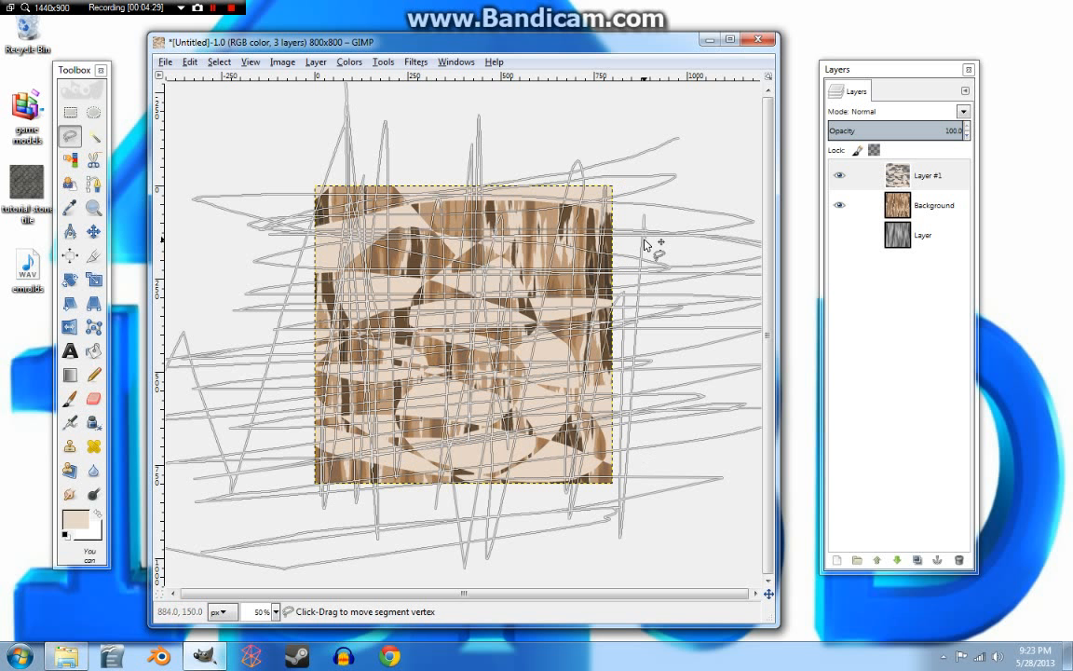
key(Return)
key(Delete)
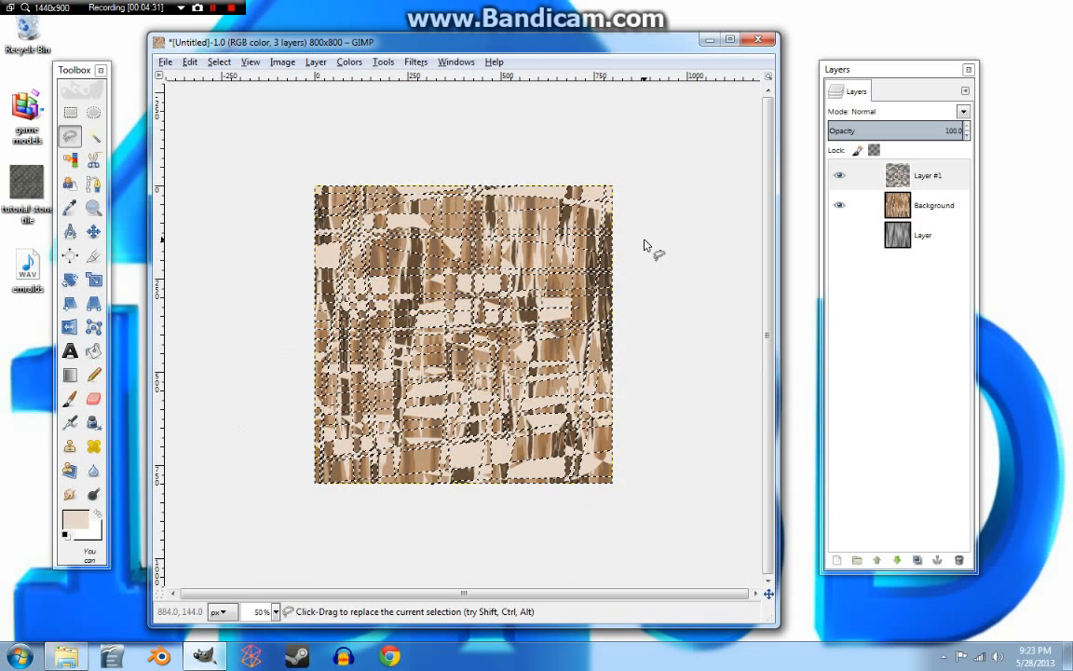
key(ctrl+shift+a)
Apply a Gaussian Blur with a radius of 100 px to the cut-up beige layer.
click(416, 61)
click(435, 144)
click(663, 162)
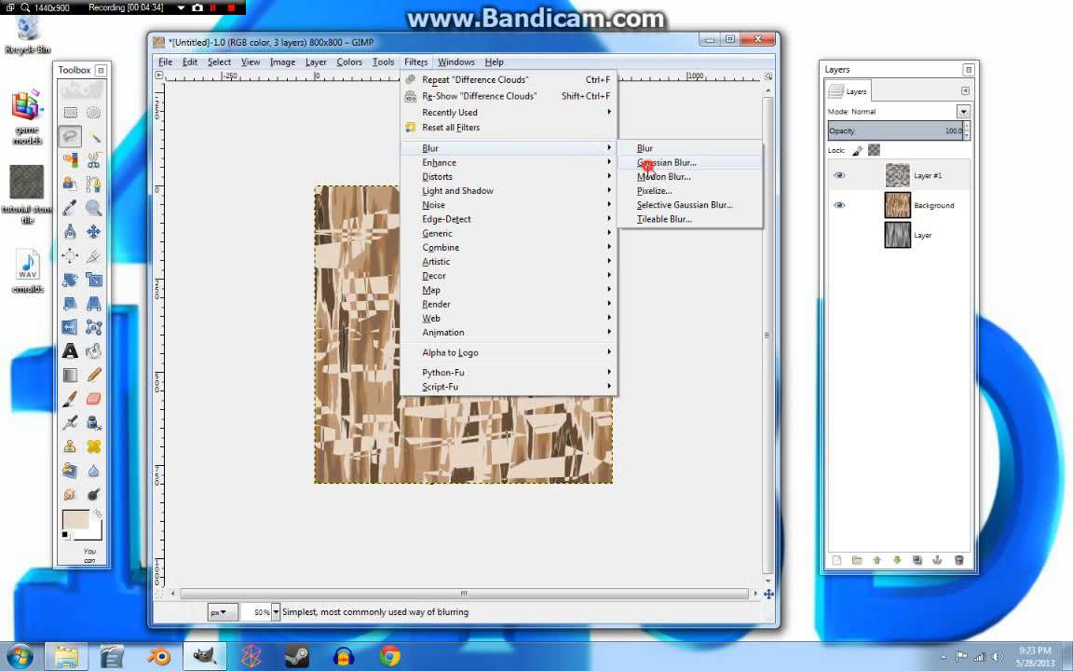
key(Tab)
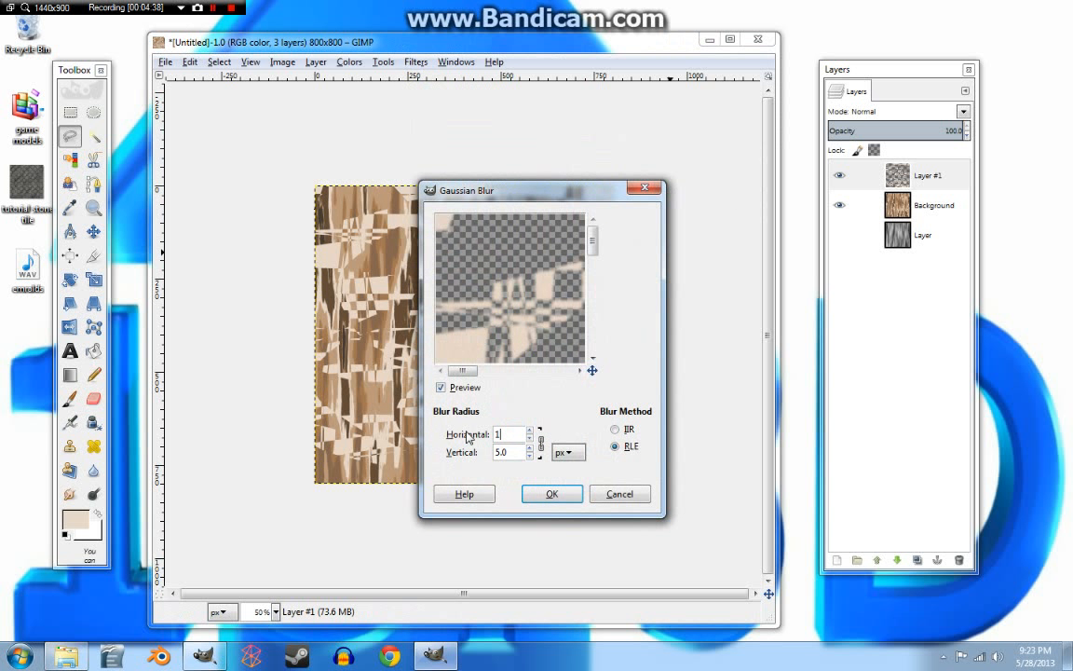
text(100)
key(Tab)
click(552, 494)
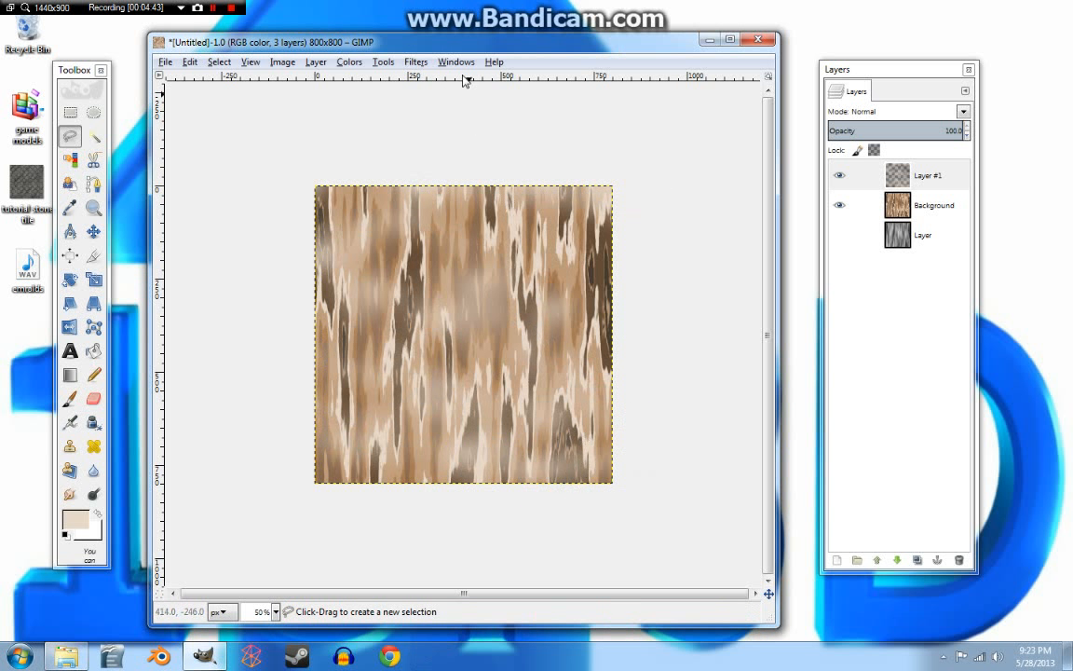
Apply HSV Noise to the blurred beige layer with hue 26, saturation 40 and value 62.
click(417, 63)
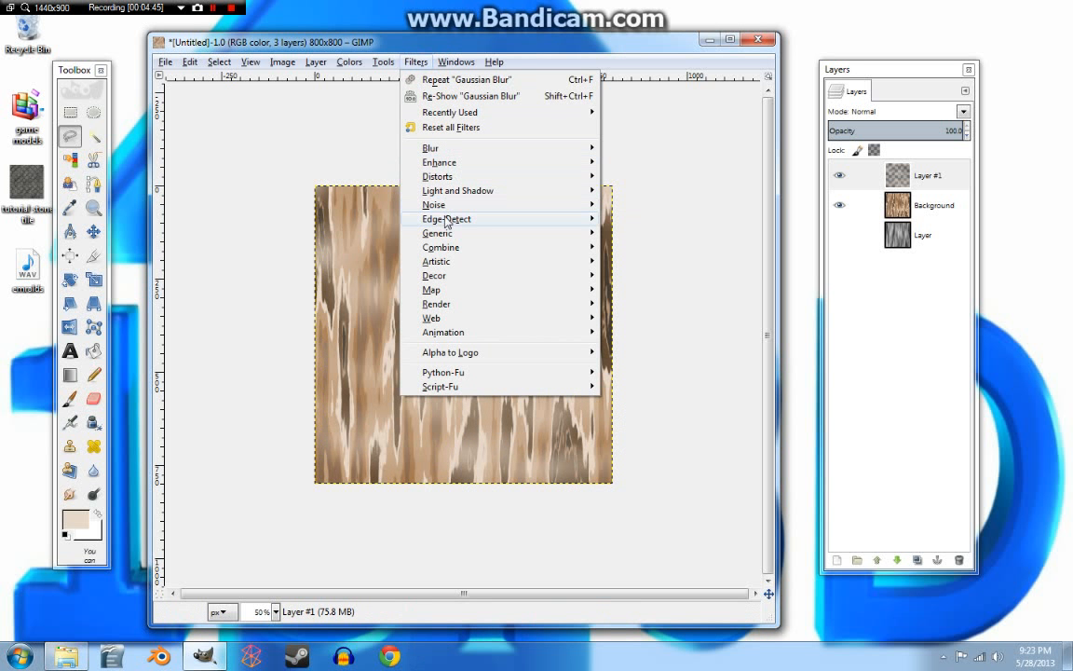
click(457, 204)
click(633, 204)
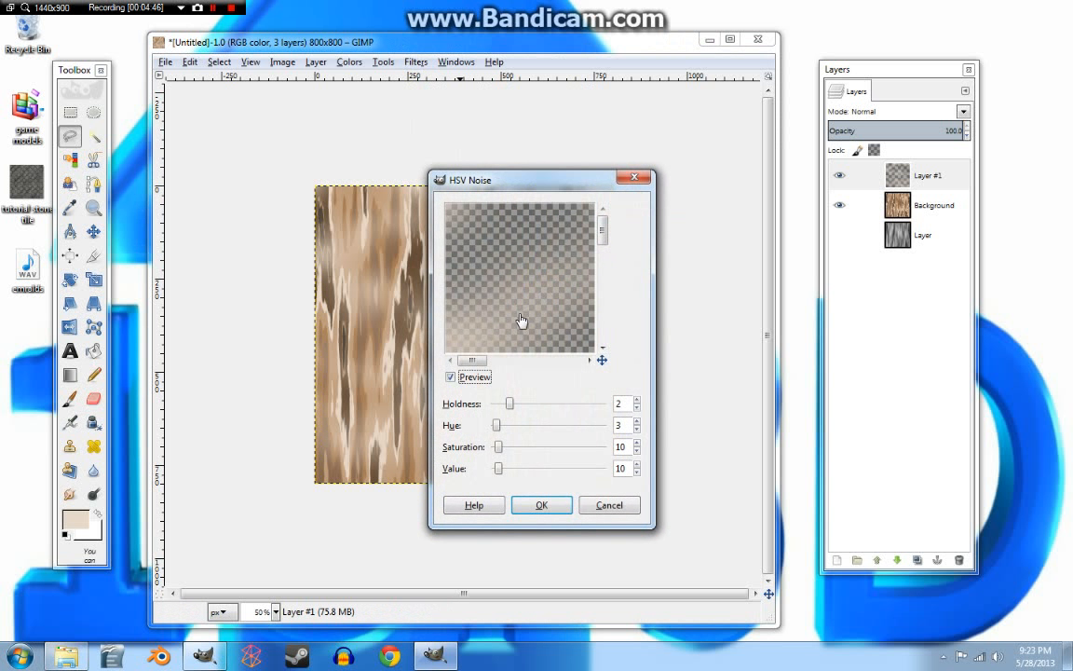
drag(501, 424, 522, 471)
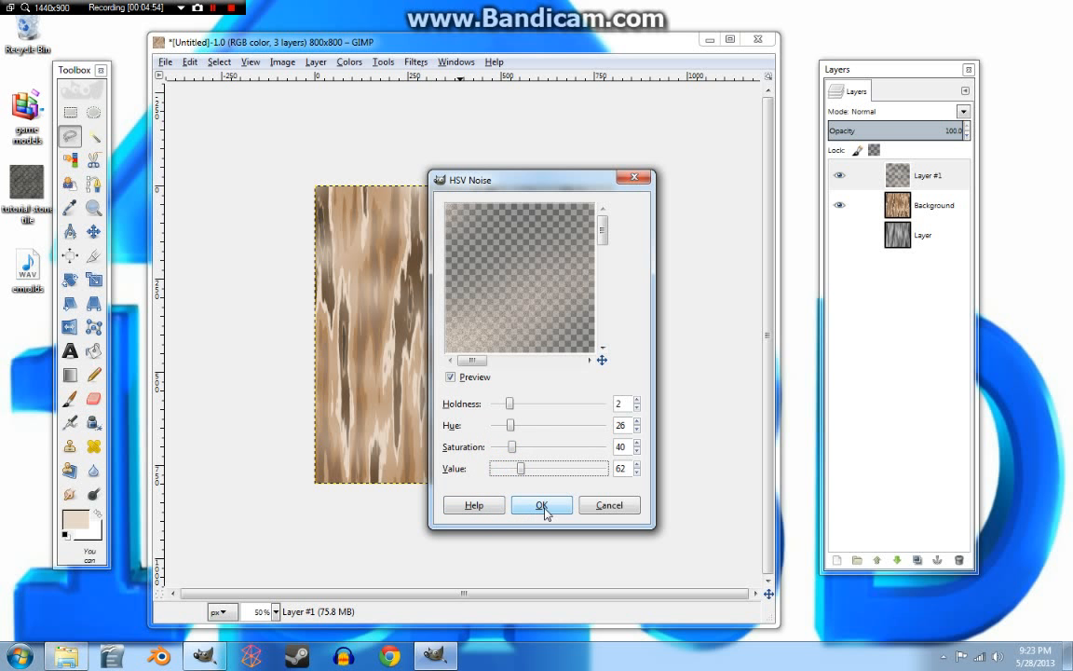
click(544, 507)
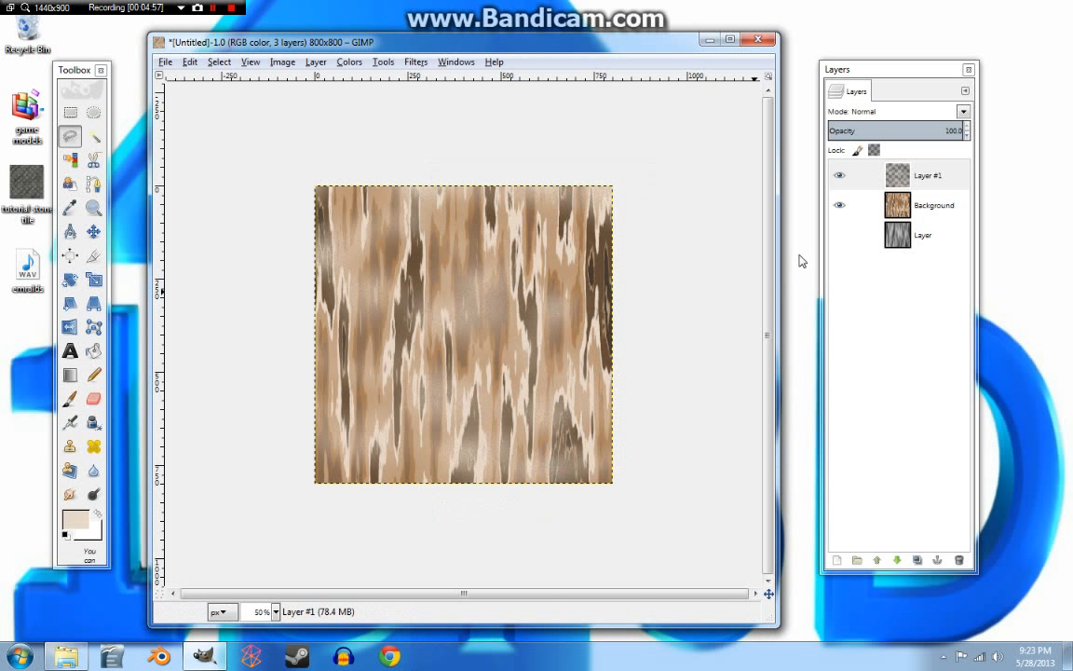
Add an 800 x 800 px transparent layer above the beige layer and fill it with dark reddish brown.
click(838, 561)
click(153, 275)
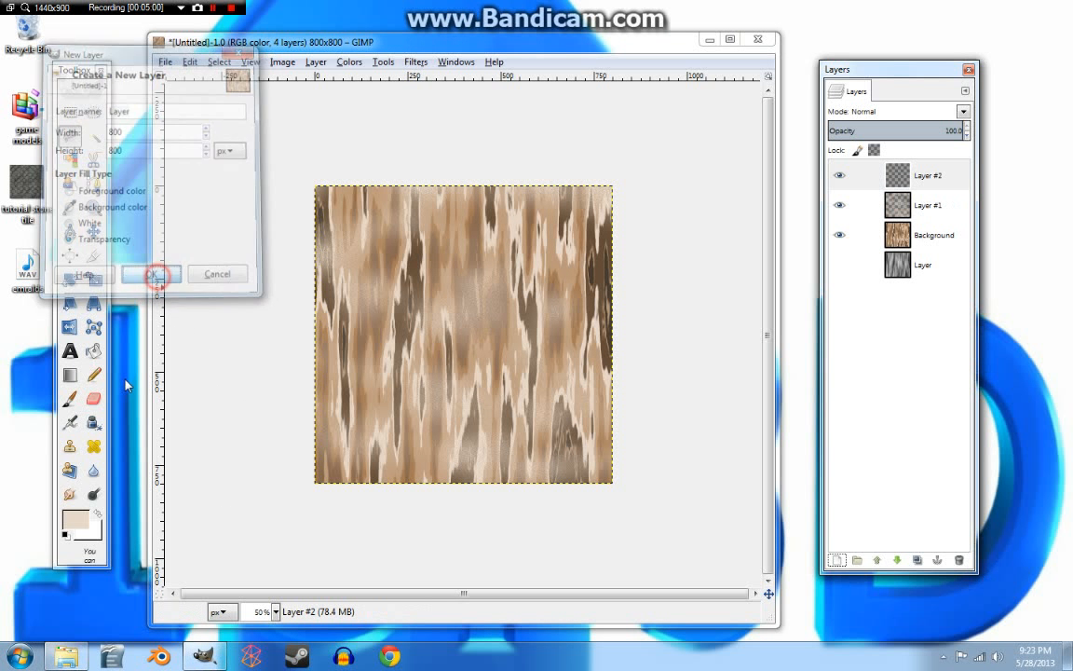
click(93, 350)
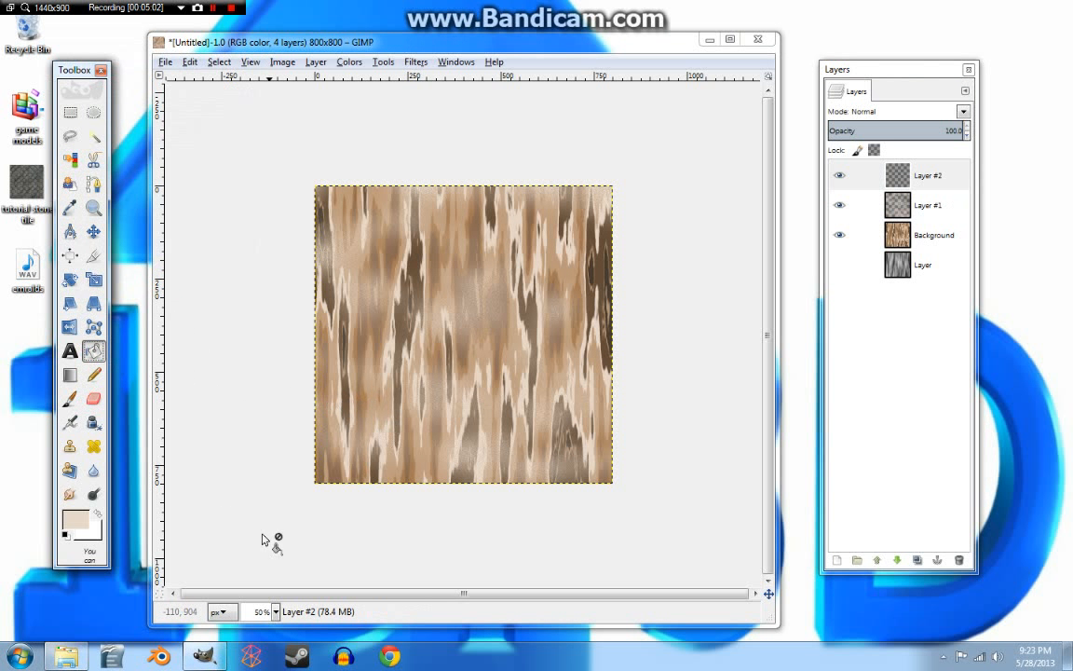
click(77, 522)
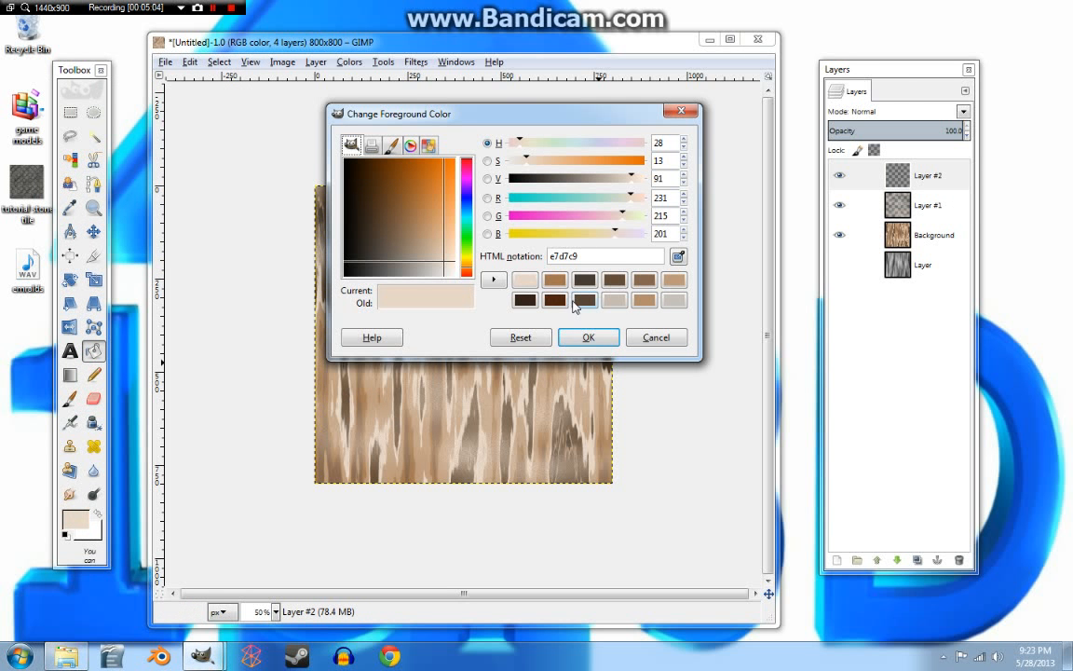
click(524, 299)
click(578, 337)
click(505, 366)
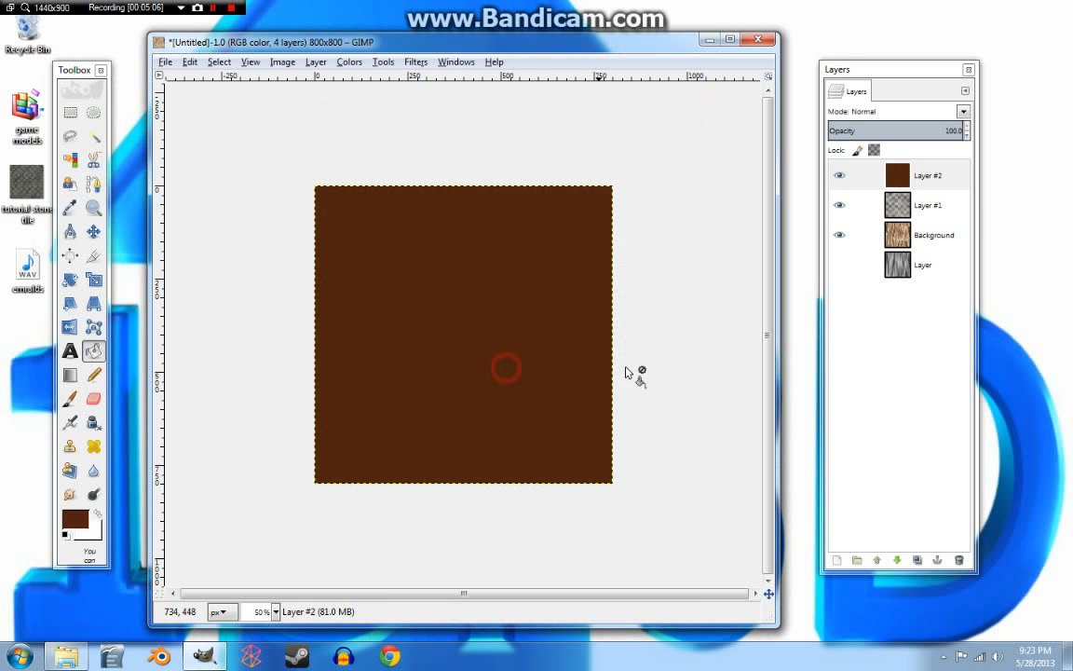
Add another 800 x 800 px transparent layer on top and fill it with dark grayish brown.
click(836, 558)
click(169, 294)
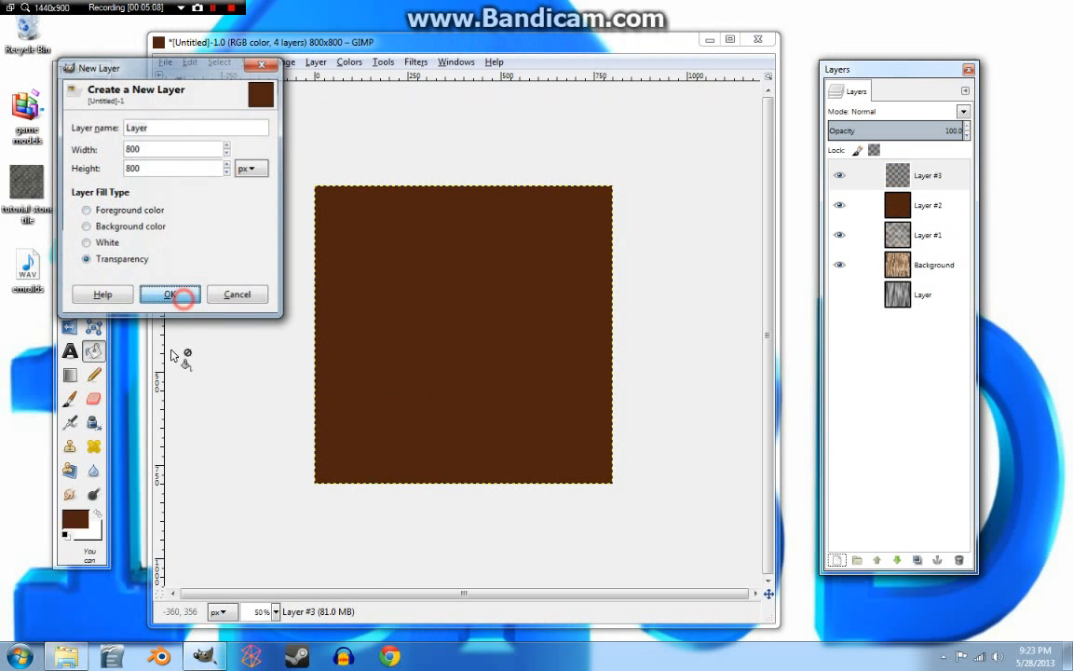
click(78, 519)
click(614, 281)
click(588, 337)
click(510, 391)
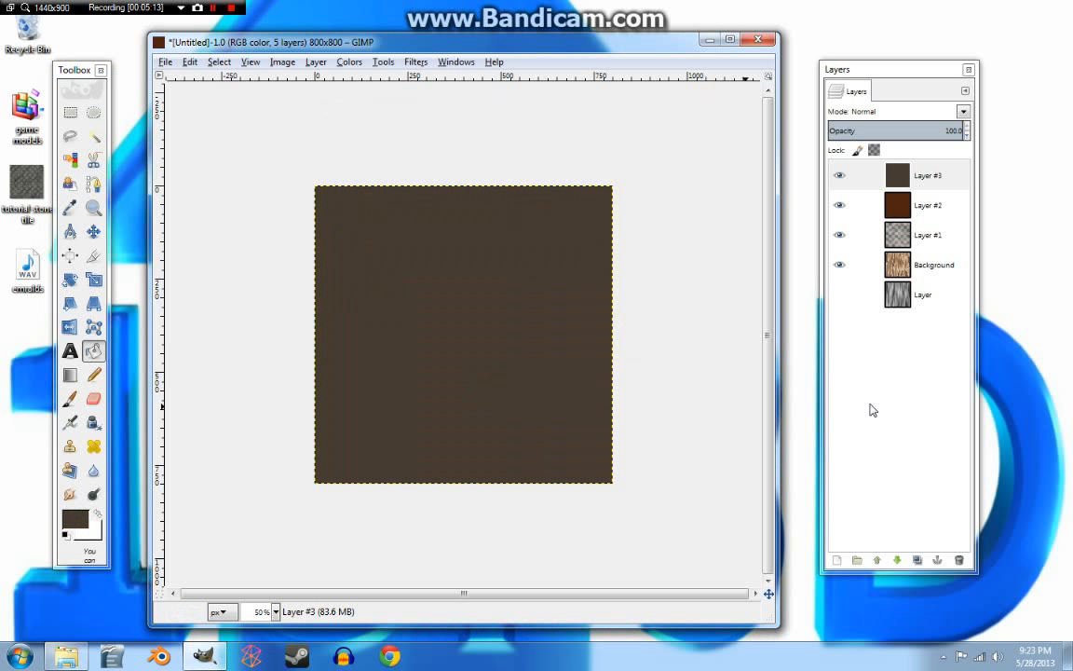
Hide the dark grayish-brown top layer and select the dark reddish-brown layer beneath it.
click(839, 175)
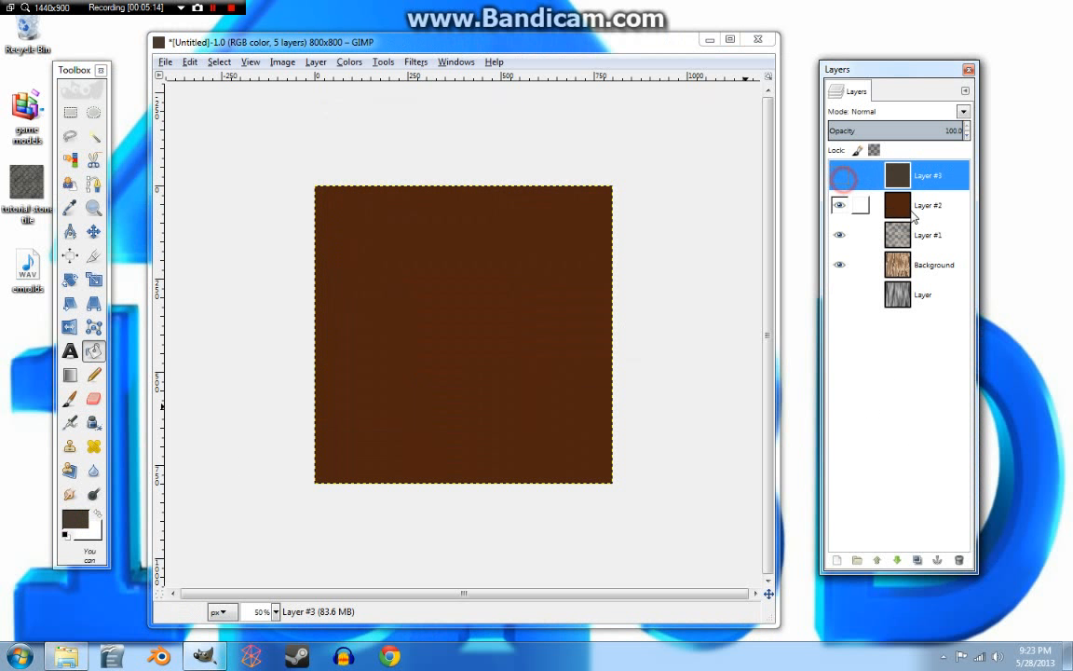
click(905, 209)
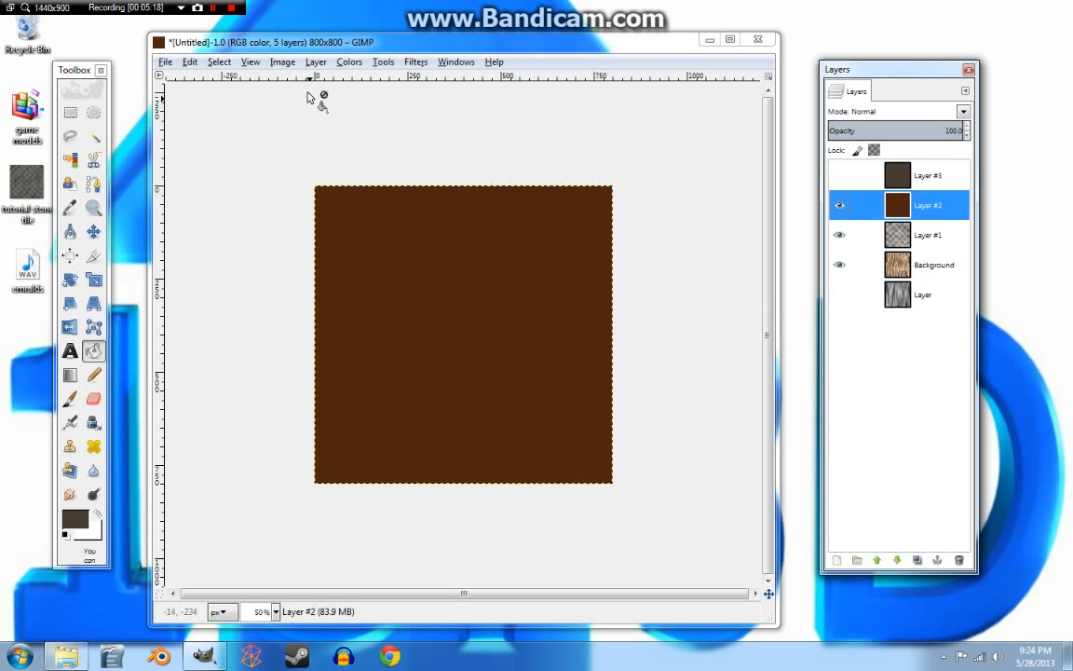
click(213, 8)
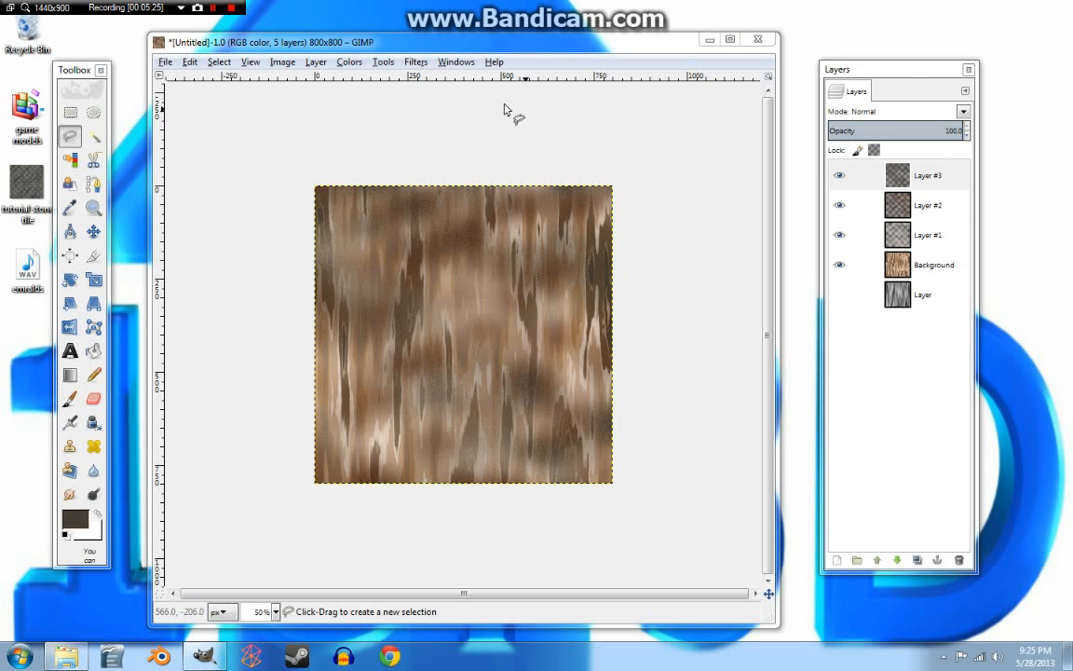
click(314, 62)
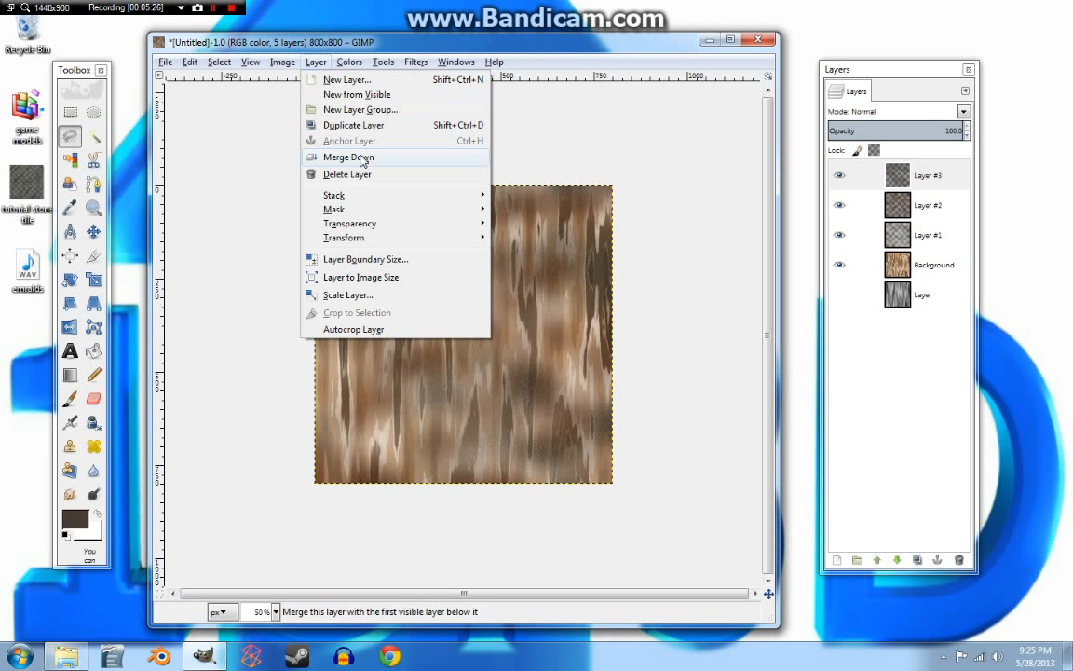
click(346, 122)
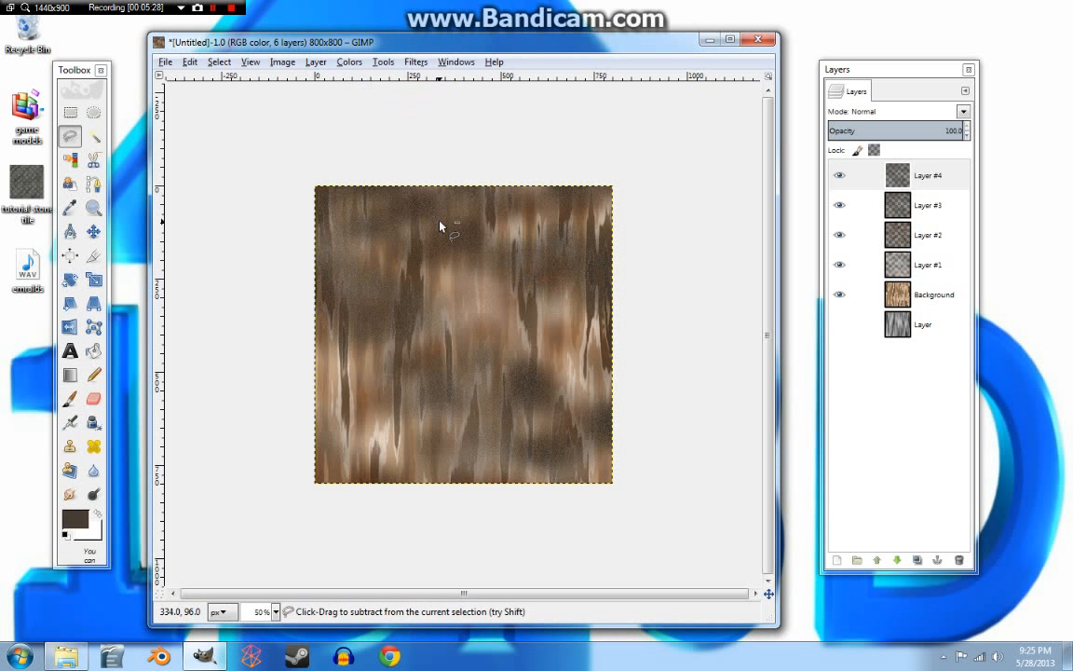
key(ctrl+z)
Merge the three blurred color layers down one after another into the Background layer.
click(317, 61)
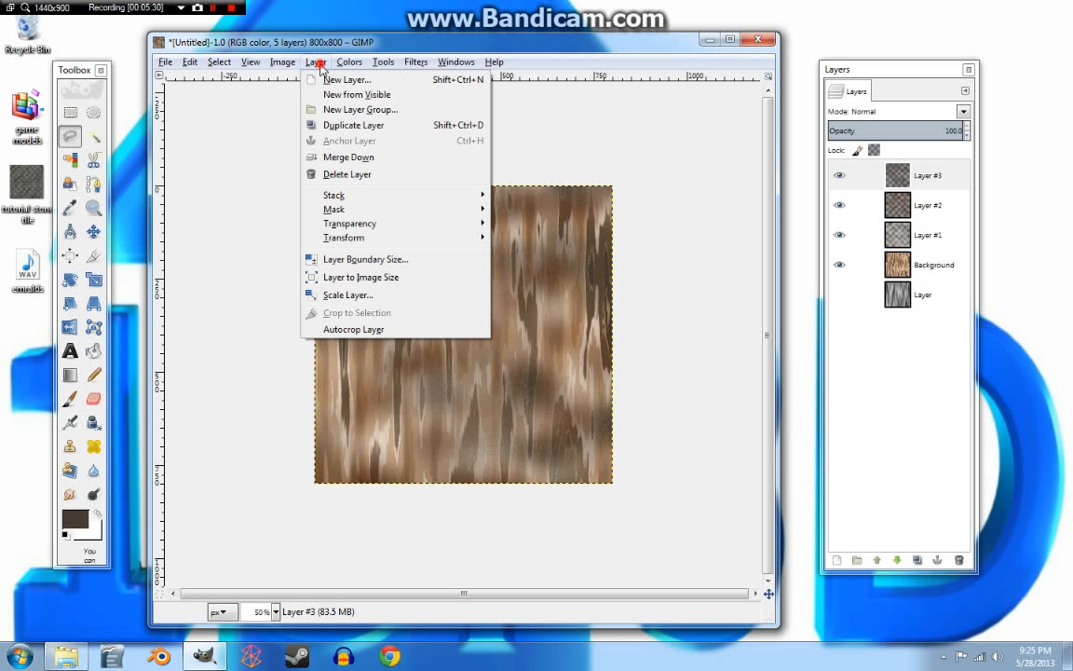
click(339, 155)
click(316, 62)
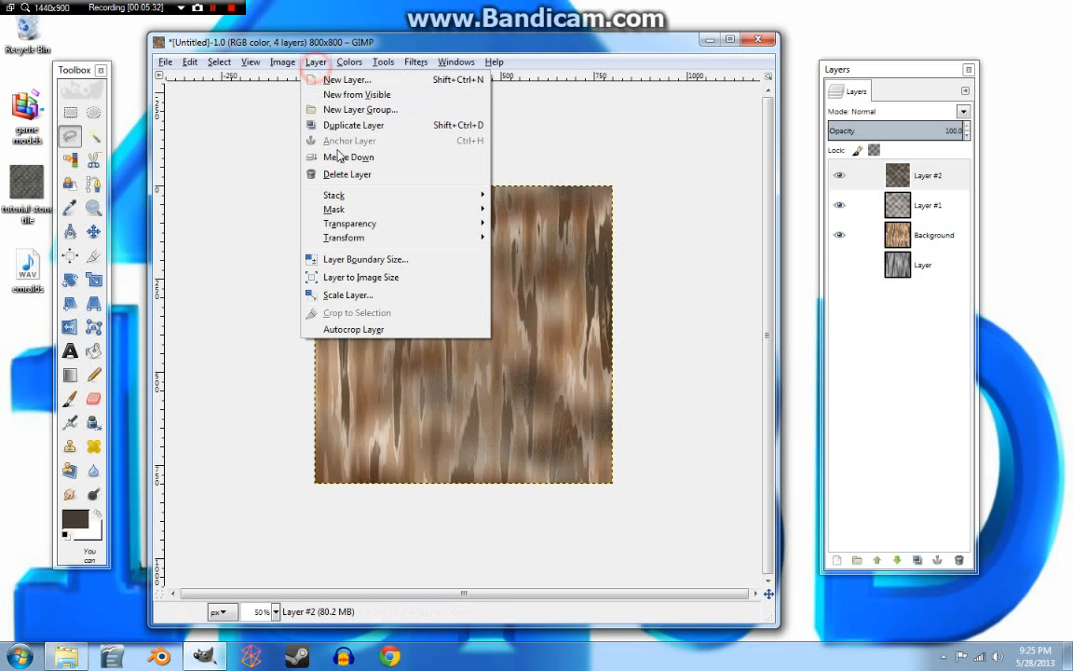
click(341, 159)
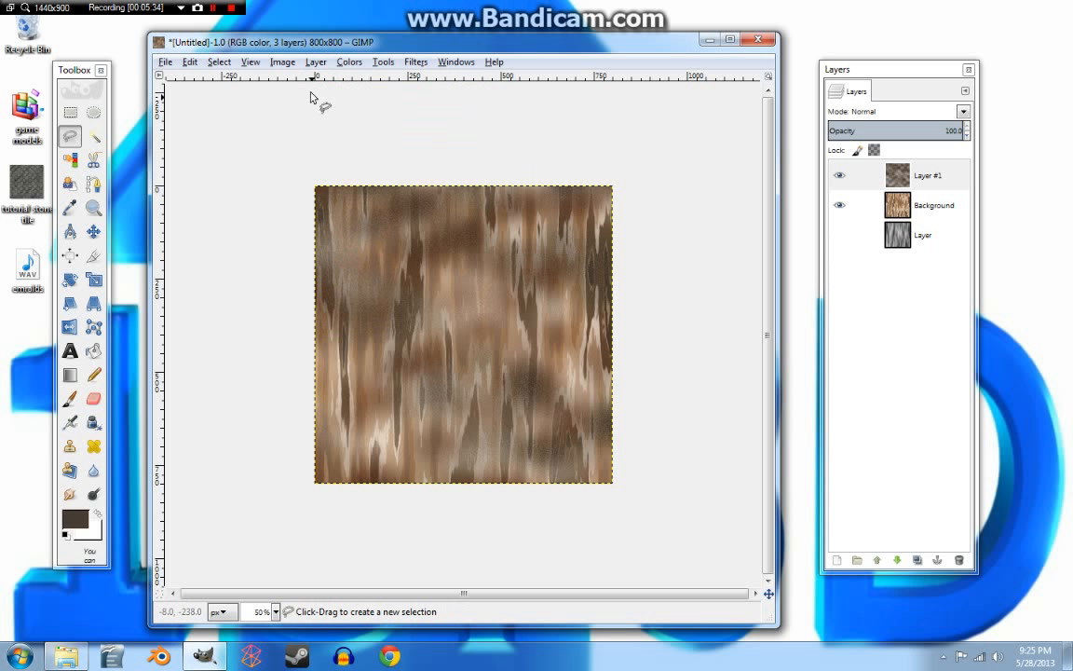
click(315, 62)
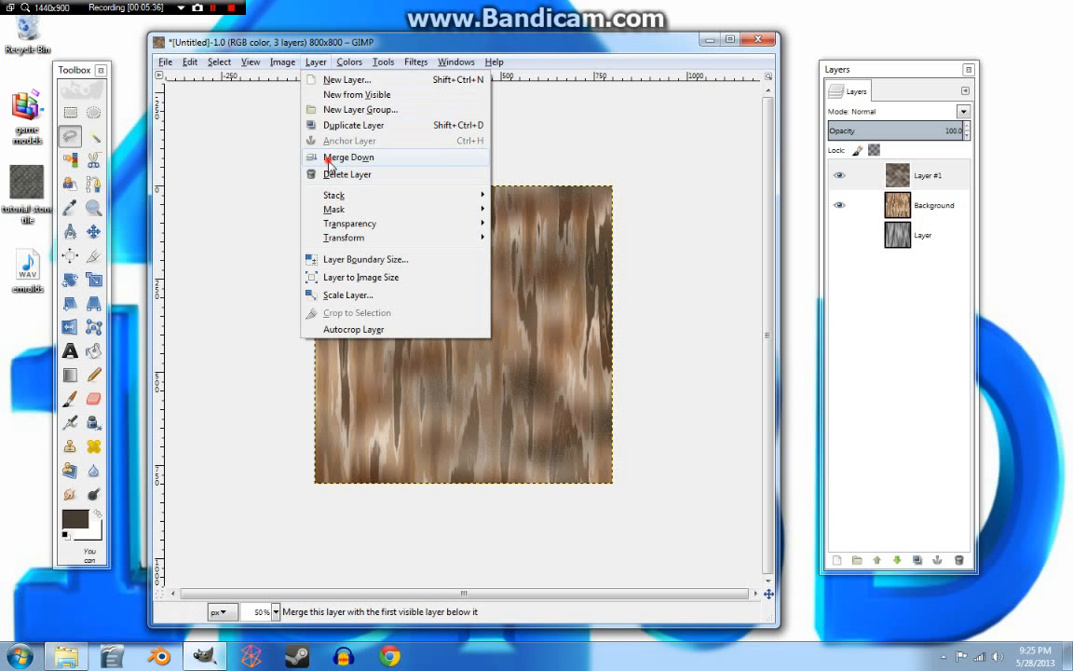
click(337, 156)
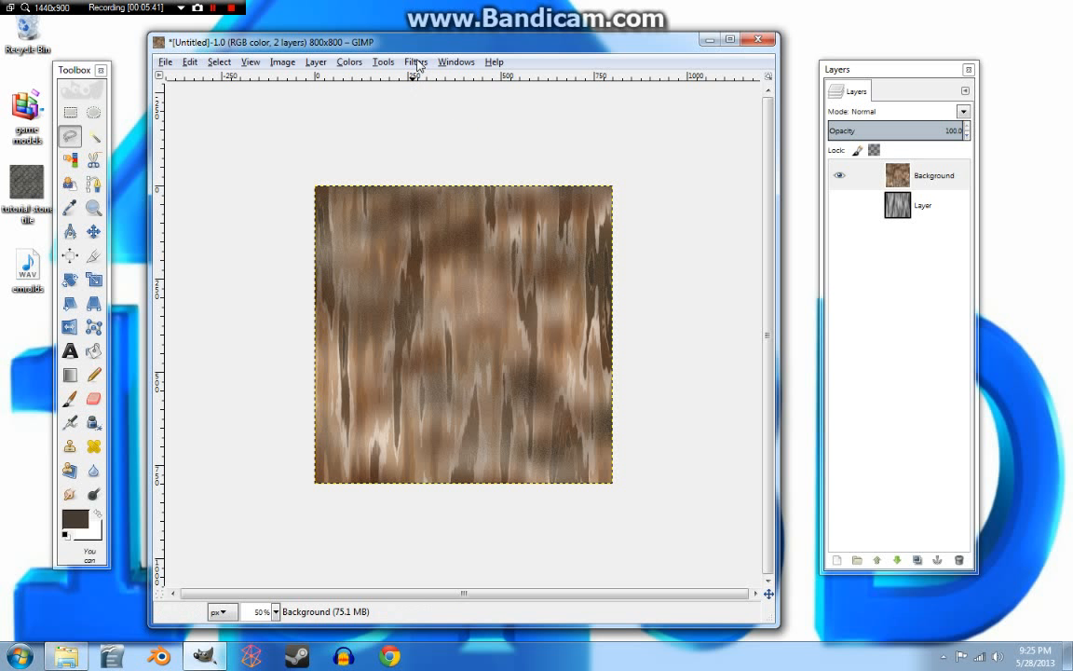
Add a new 800 x 800 px layer with white fill above the Background layer.
click(839, 559)
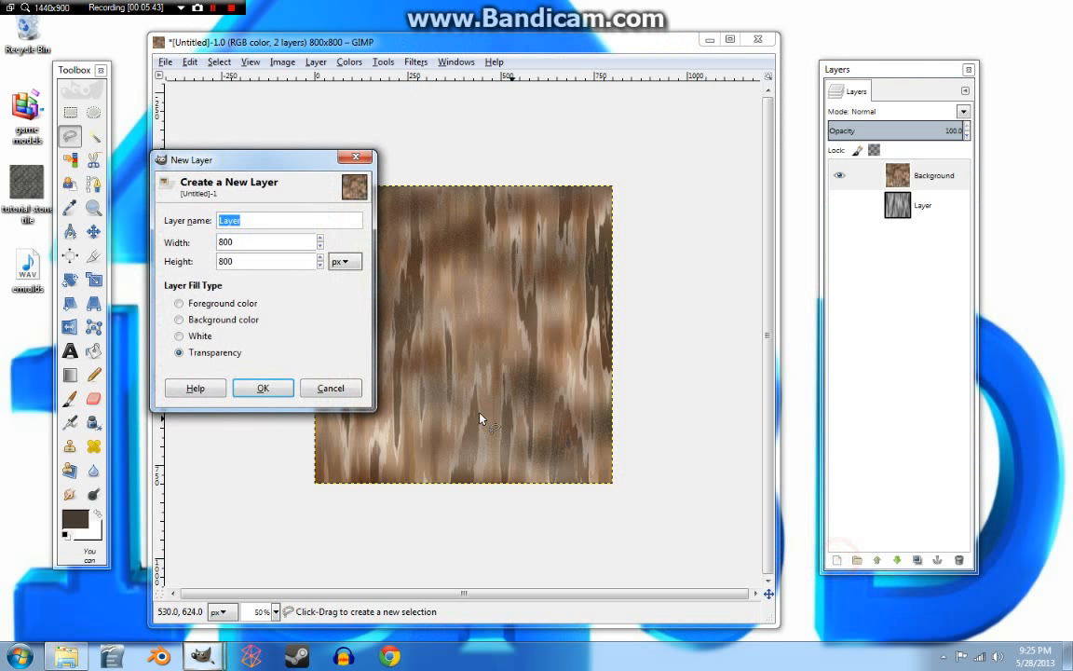
click(180, 336)
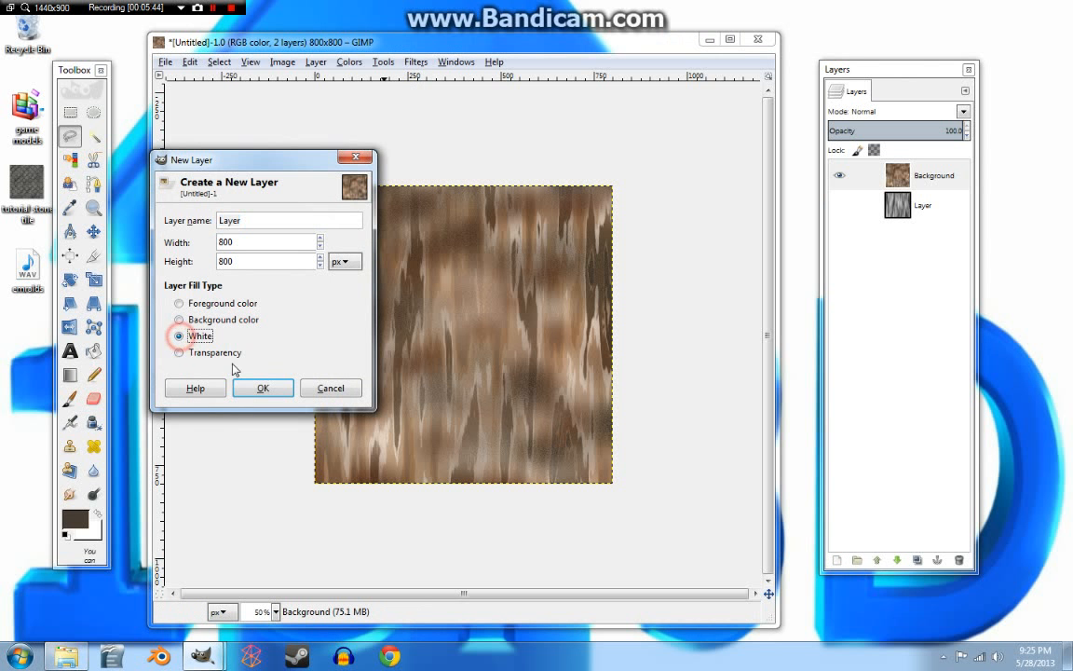
click(261, 386)
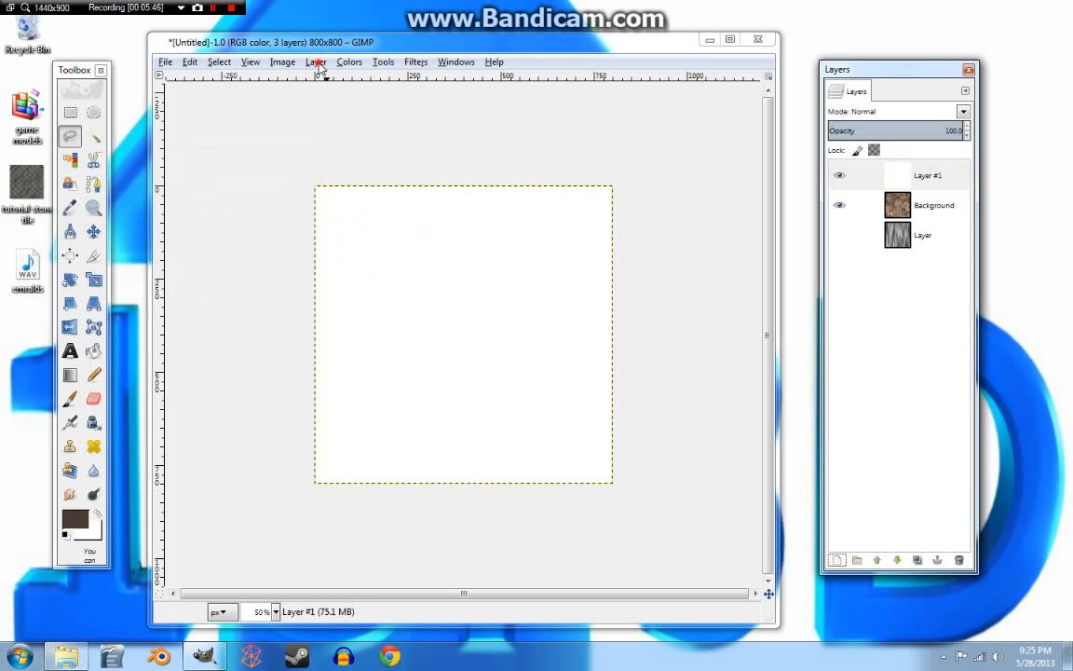
Scale the white layer to 800 px wide and 5 px high with the aspect ratio unlinked.
click(317, 63)
click(312, 294)
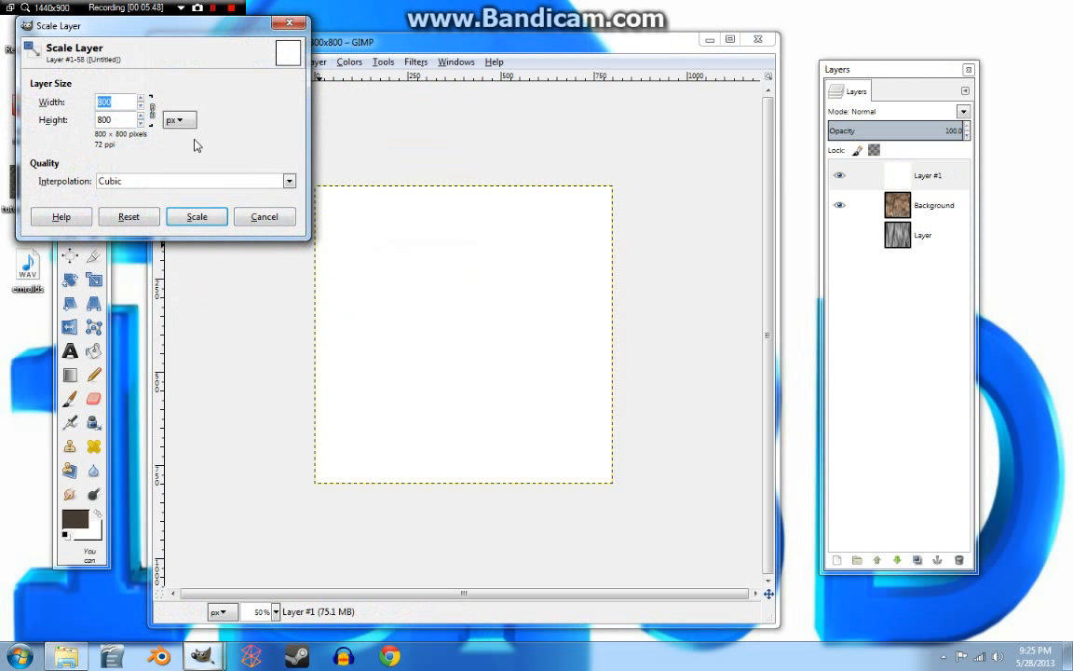
click(153, 109)
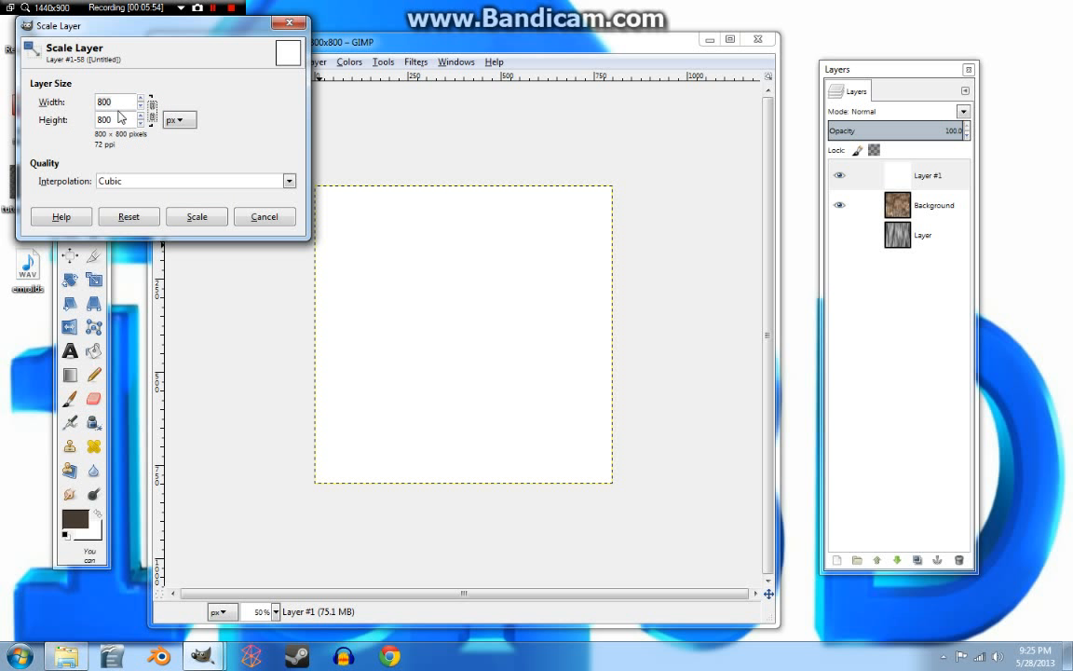
drag(121, 121, 104, 121)
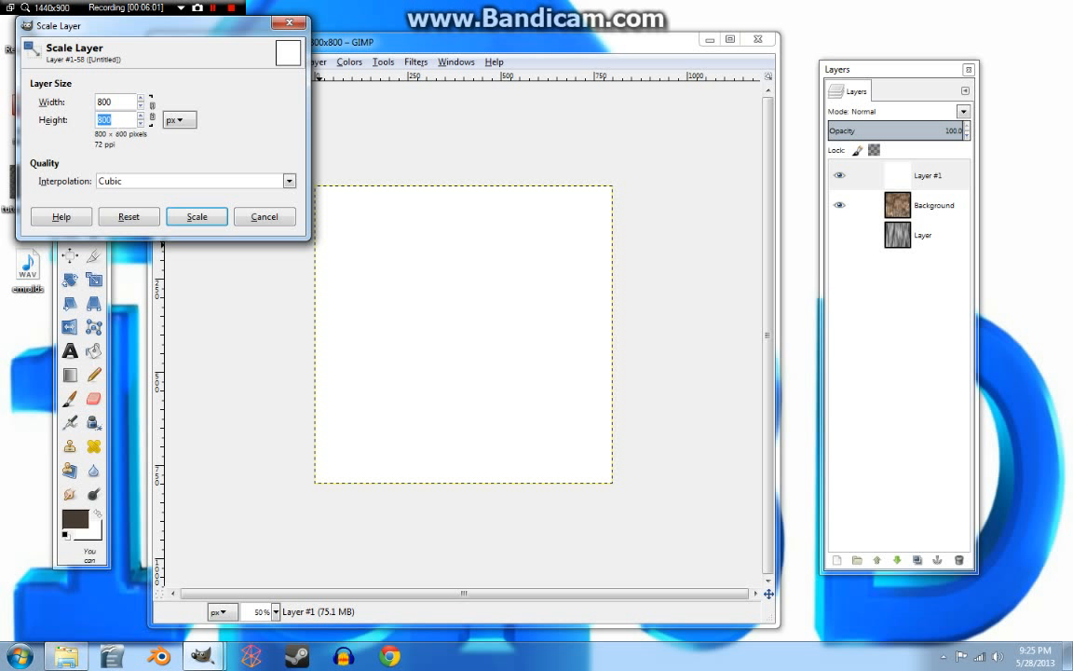
click(198, 217)
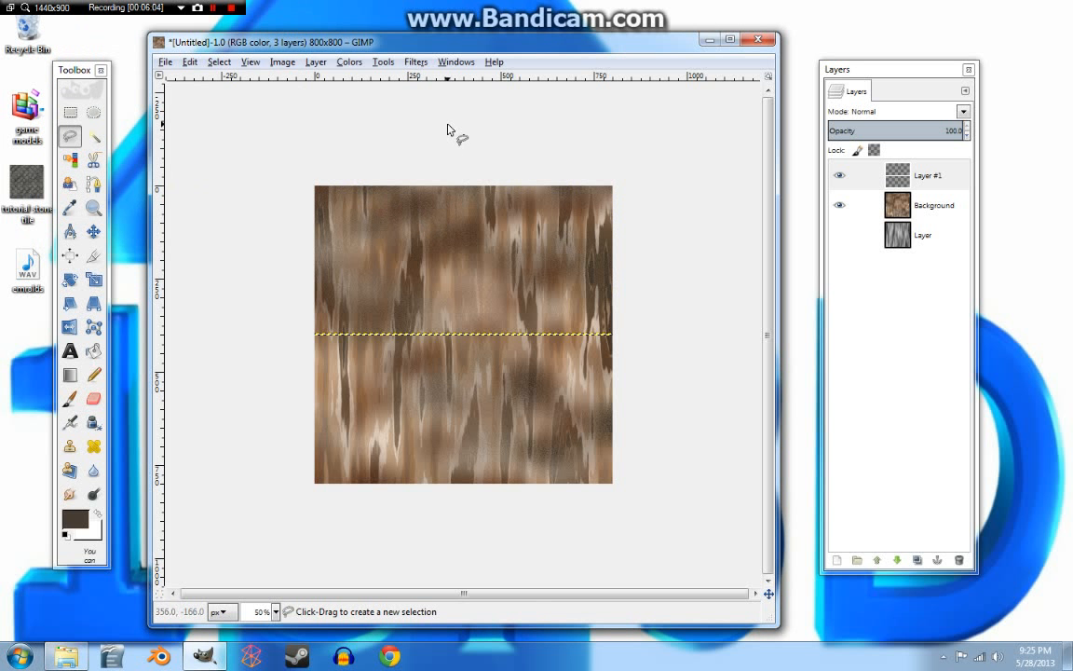
Apply HSV Noise to the thin white strip with holdness 2, hue 26, saturation 40 and value 62.
click(419, 63)
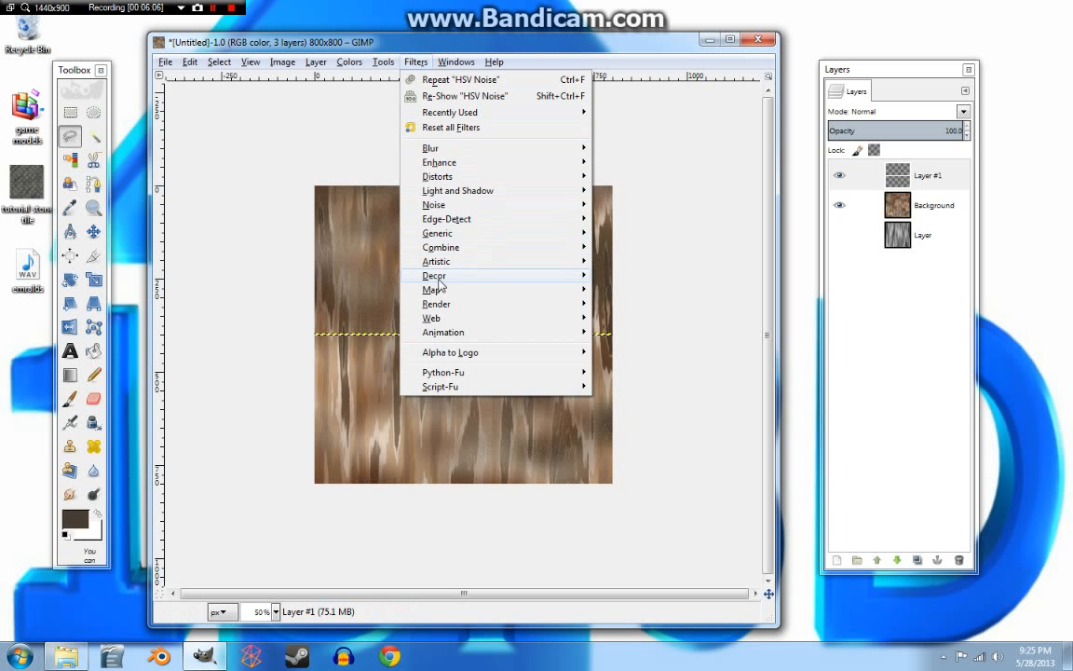
mouse_move(437, 204)
click(617, 205)
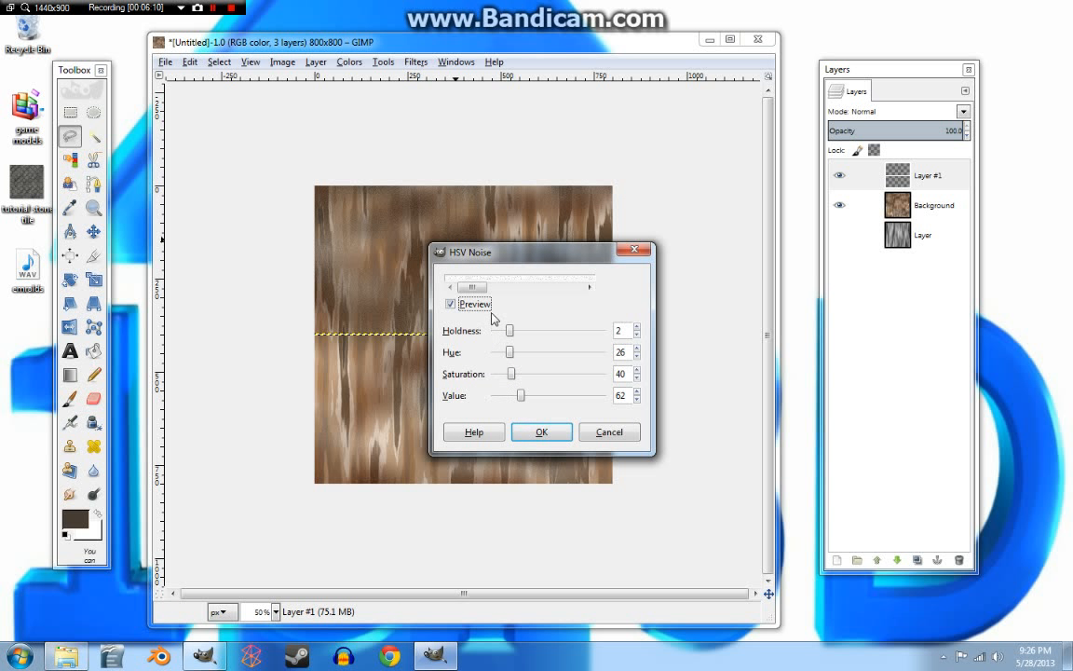
click(538, 432)
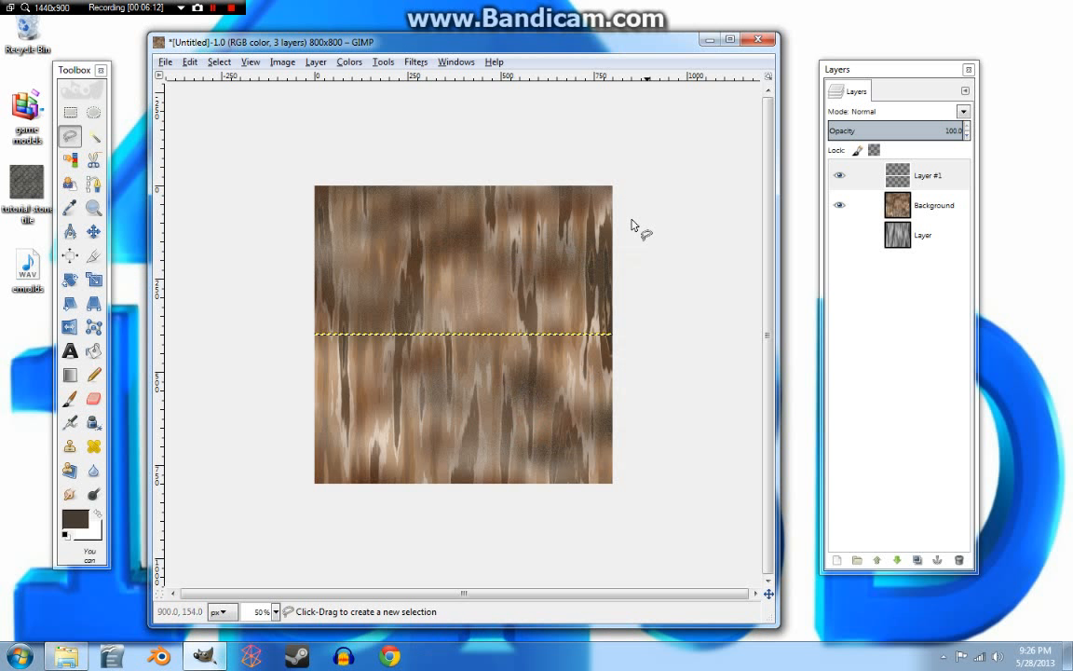
Scale the noisy strip to 800 px high and move this streaked white layer below the Background layer.
click(315, 63)
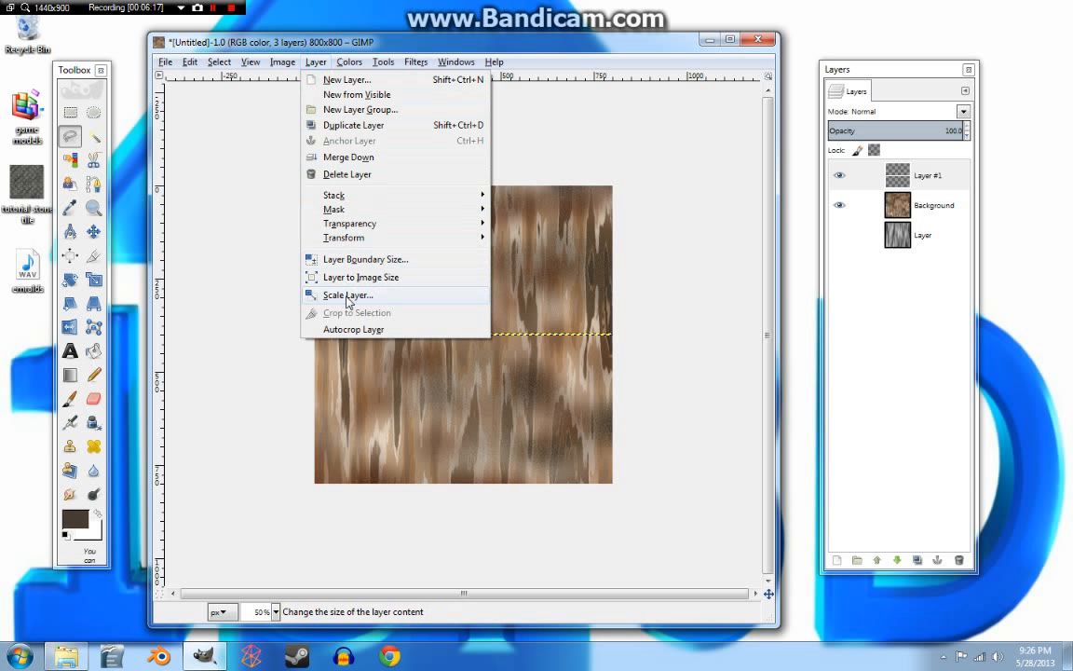
click(360, 361)
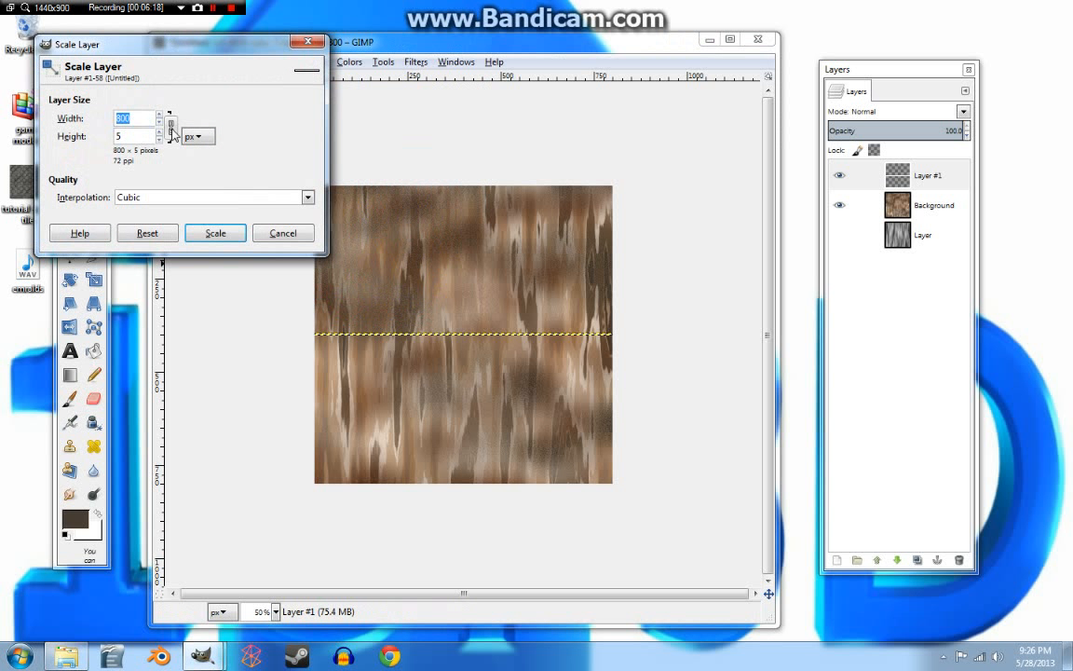
double_click(122, 135)
click(209, 233)
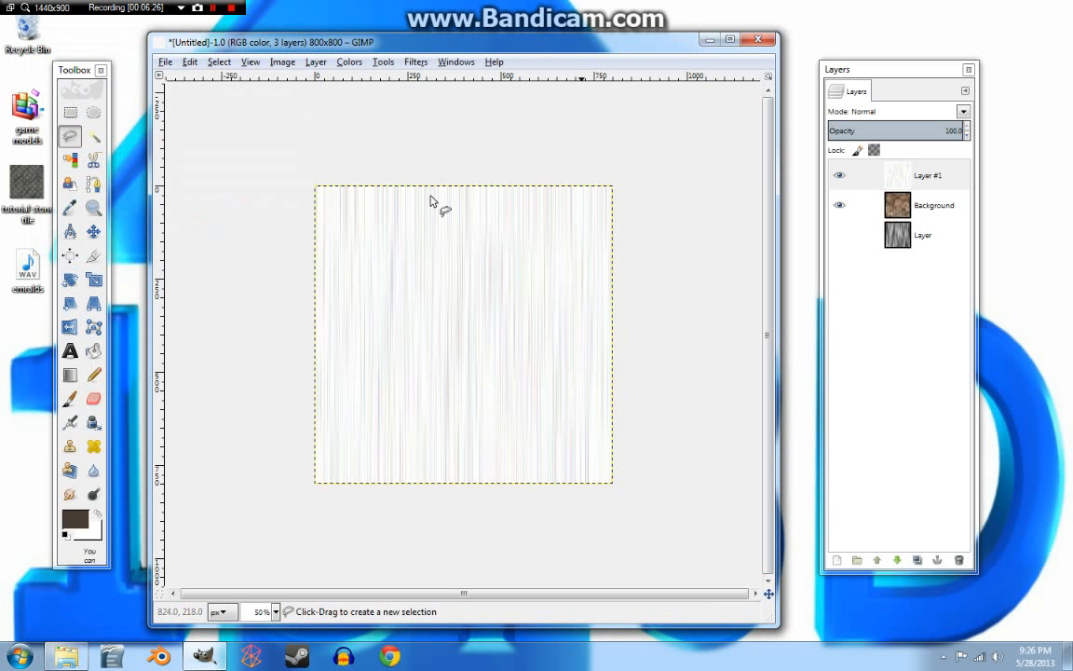
drag(912, 182, 898, 233)
Bump map the Background layer with the gray streak layer, using elevation 74.72, depth 51 and no compensation for darkening.
click(835, 177)
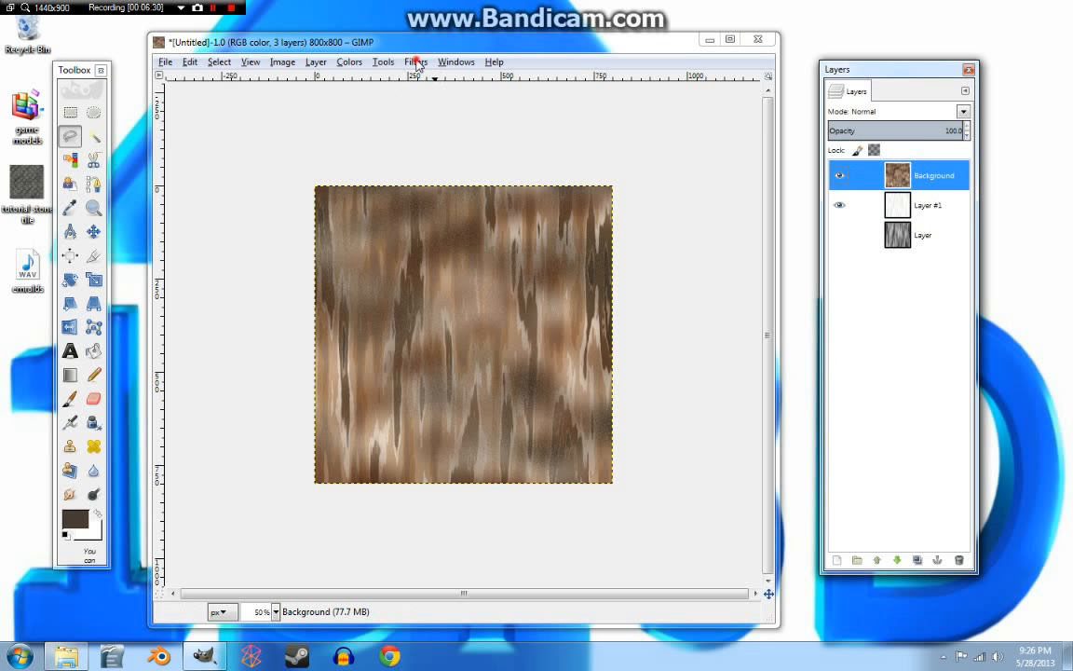
click(416, 61)
click(458, 290)
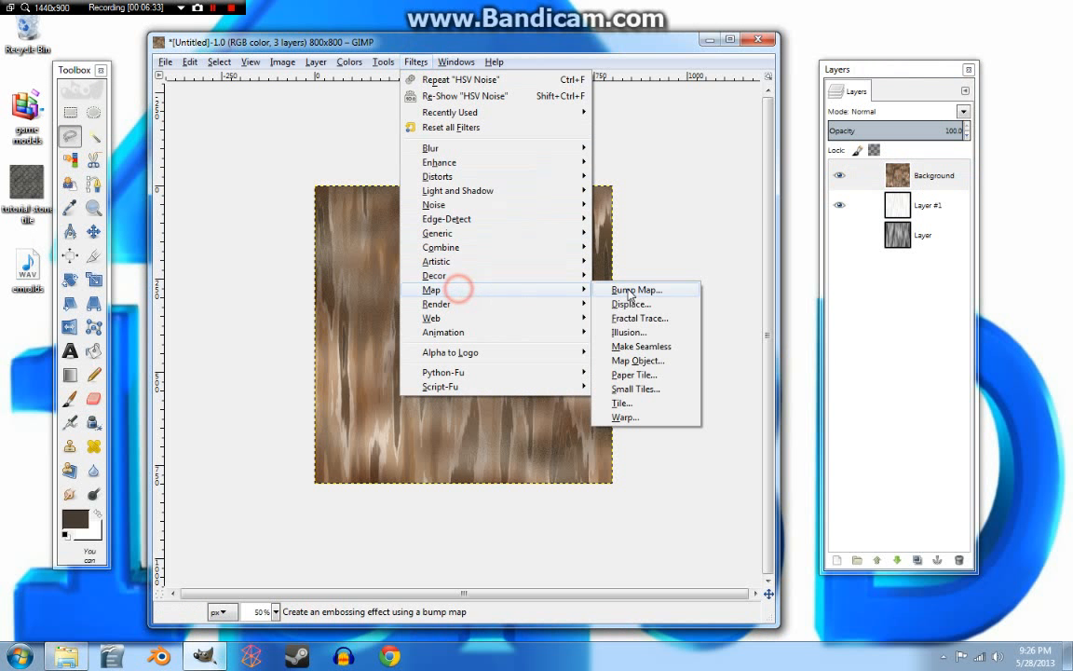
click(631, 290)
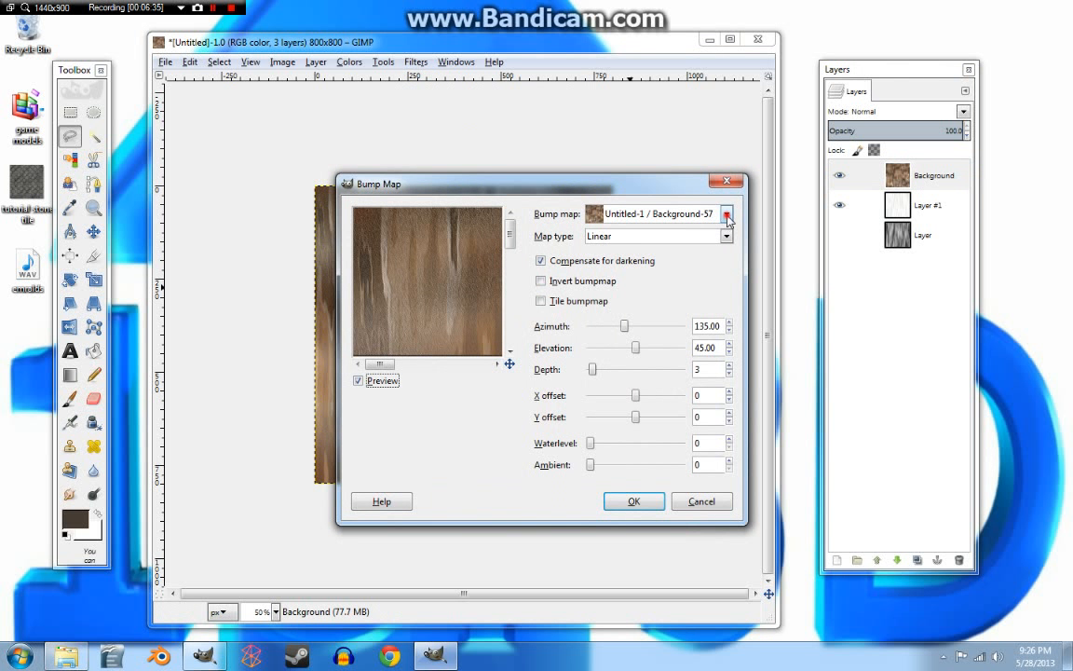
click(726, 215)
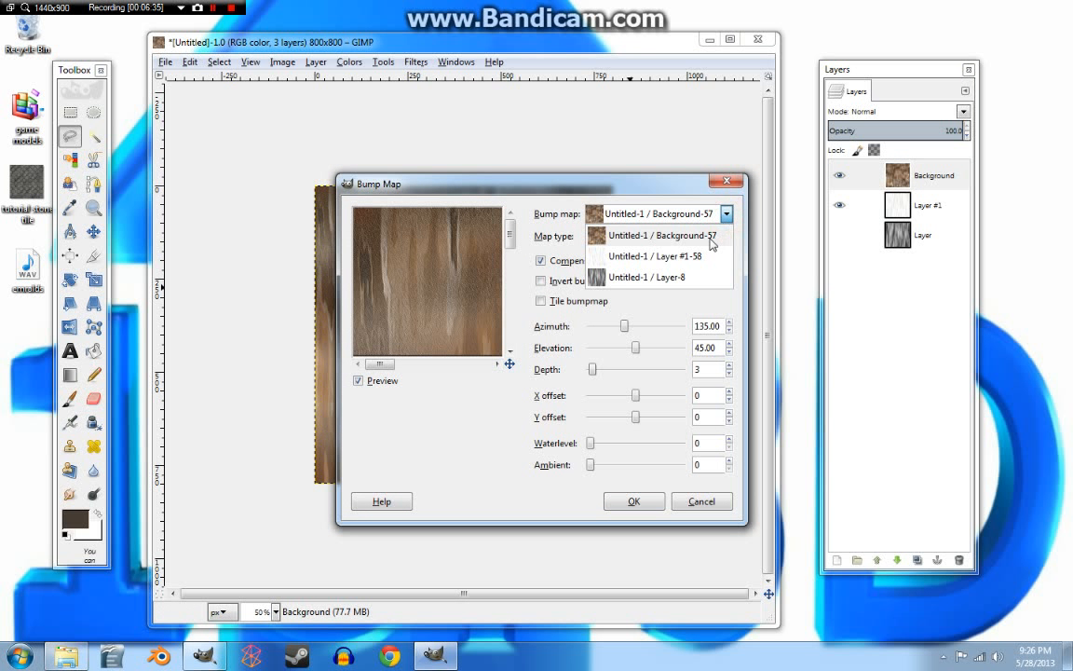
click(644, 277)
drag(509, 238, 511, 258)
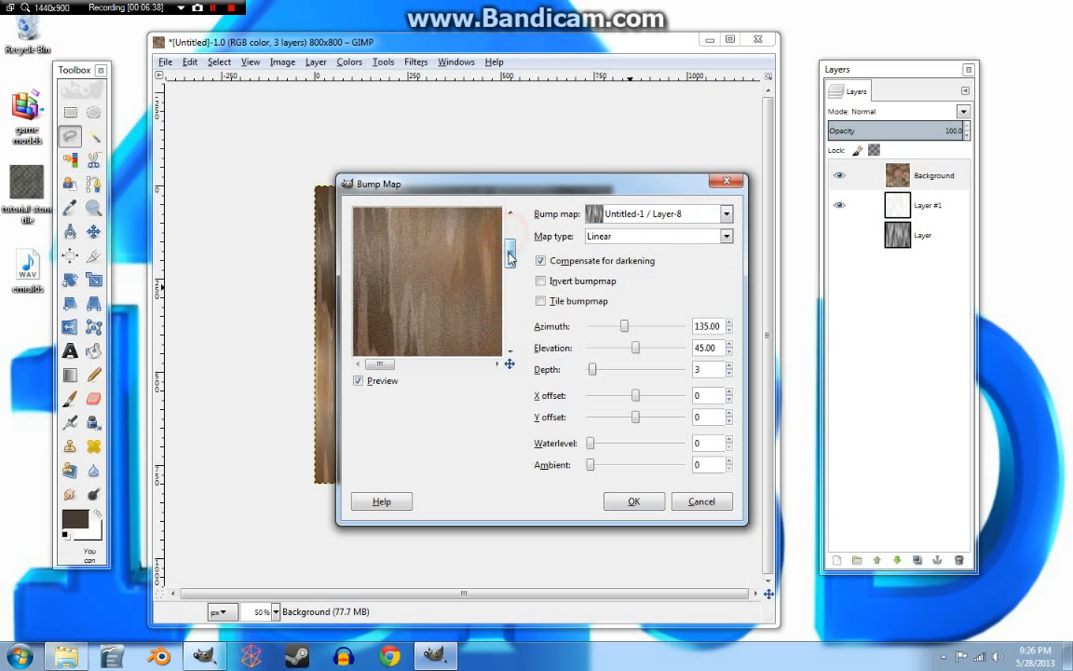
drag(596, 373, 664, 374)
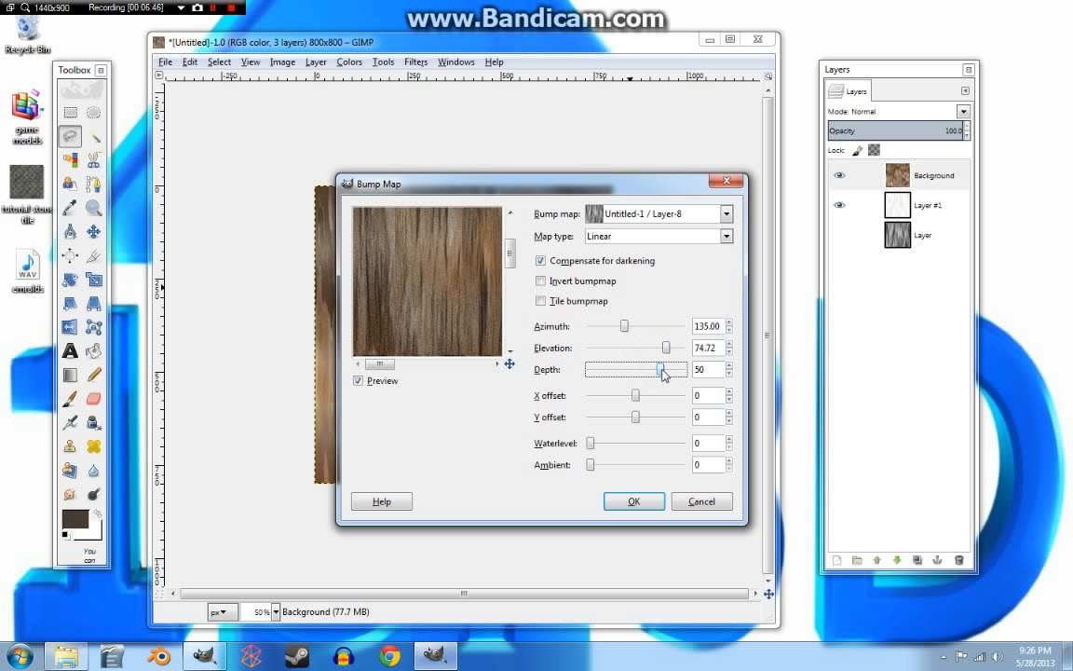
click(541, 262)
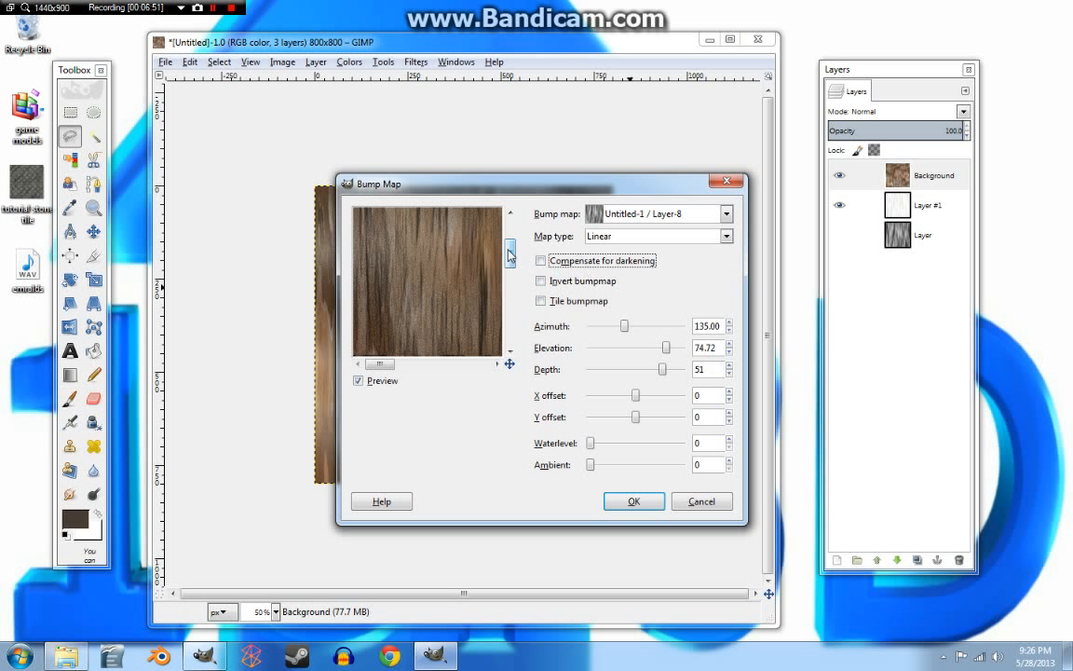
click(630, 503)
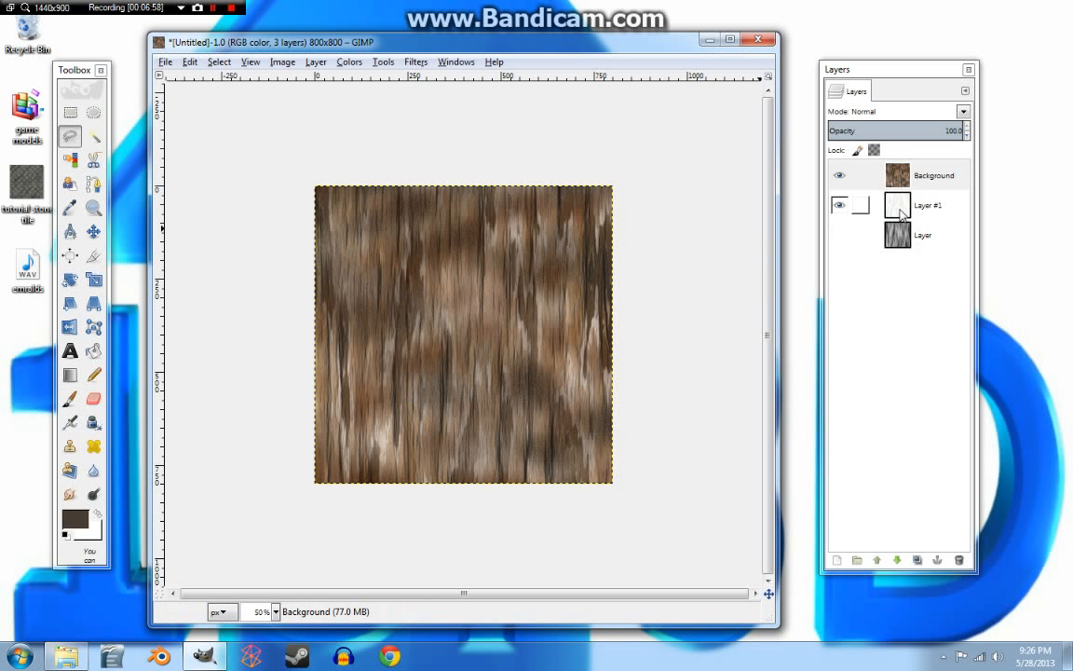
Bump map the Background layer with the white streak layer, using elevation 59.44, depth 9 and compensation for darkening.
click(415, 62)
mouse_move(558, 290)
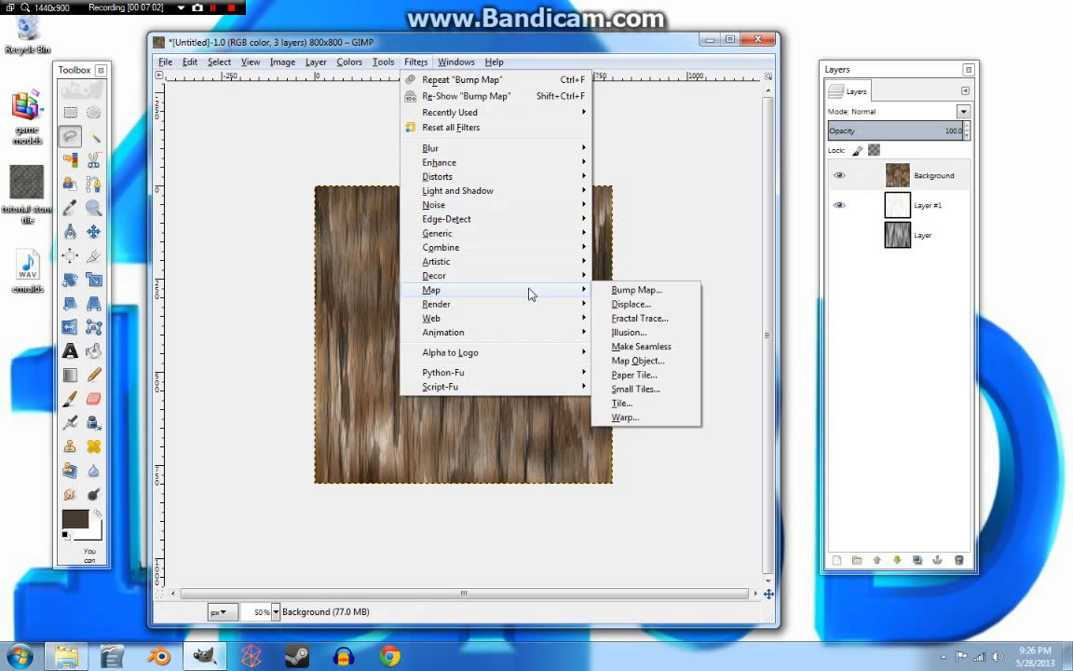
click(645, 290)
click(650, 213)
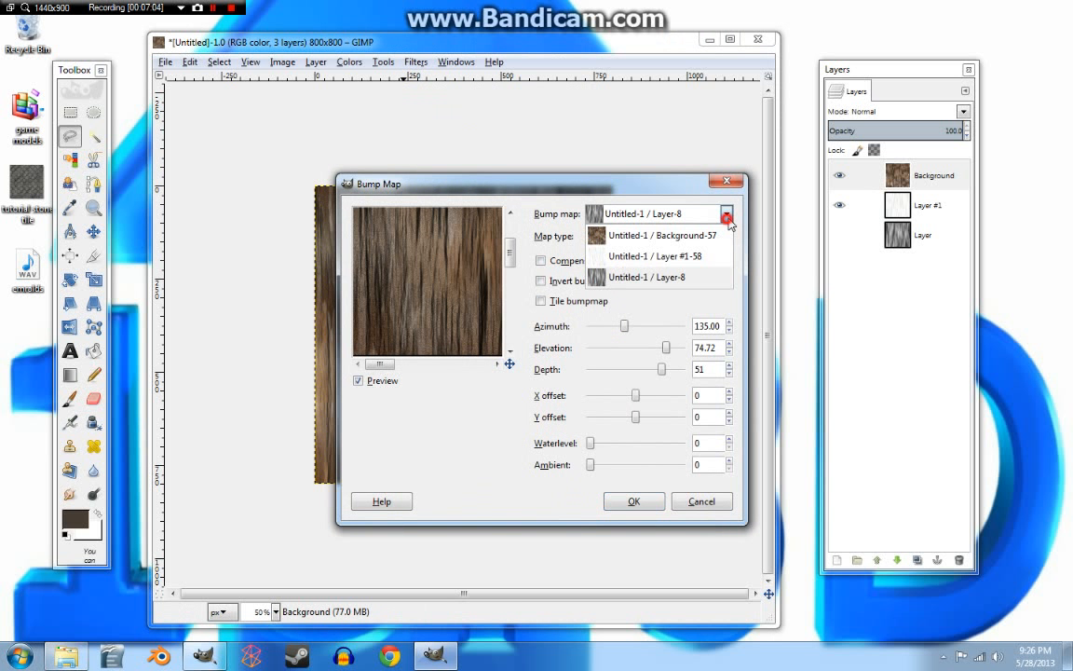
click(663, 255)
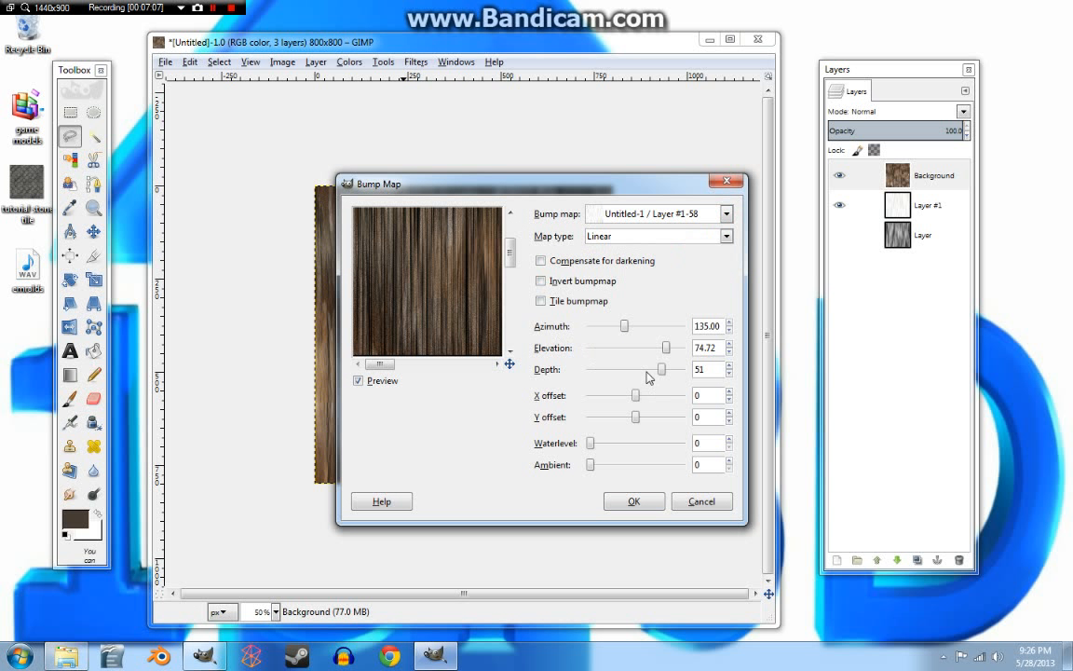
drag(659, 371, 601, 369)
click(541, 260)
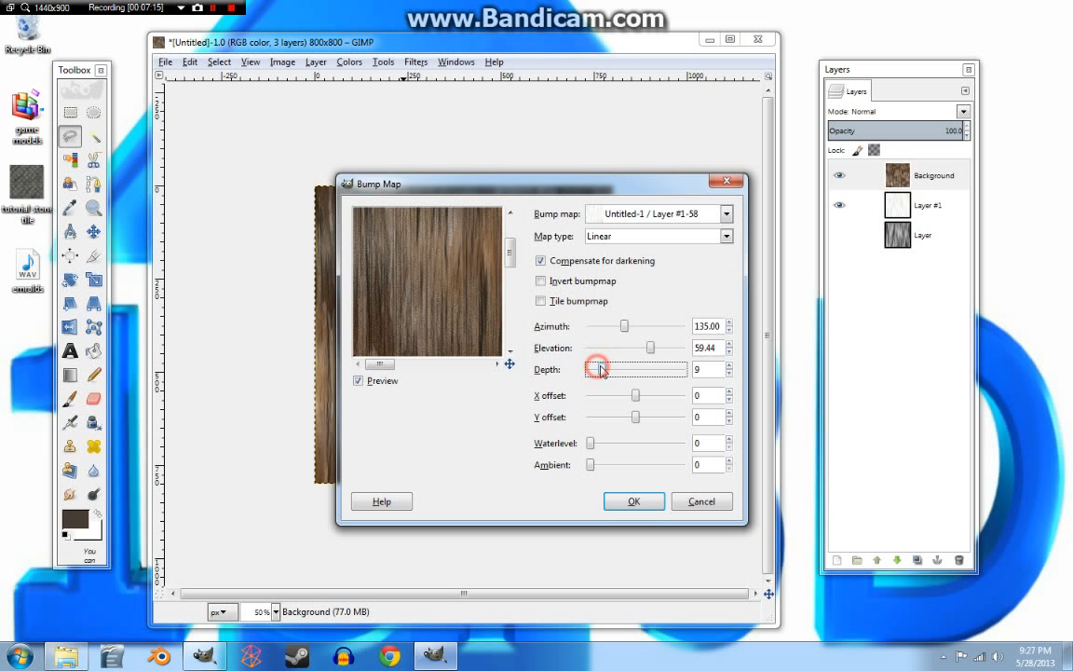
click(630, 501)
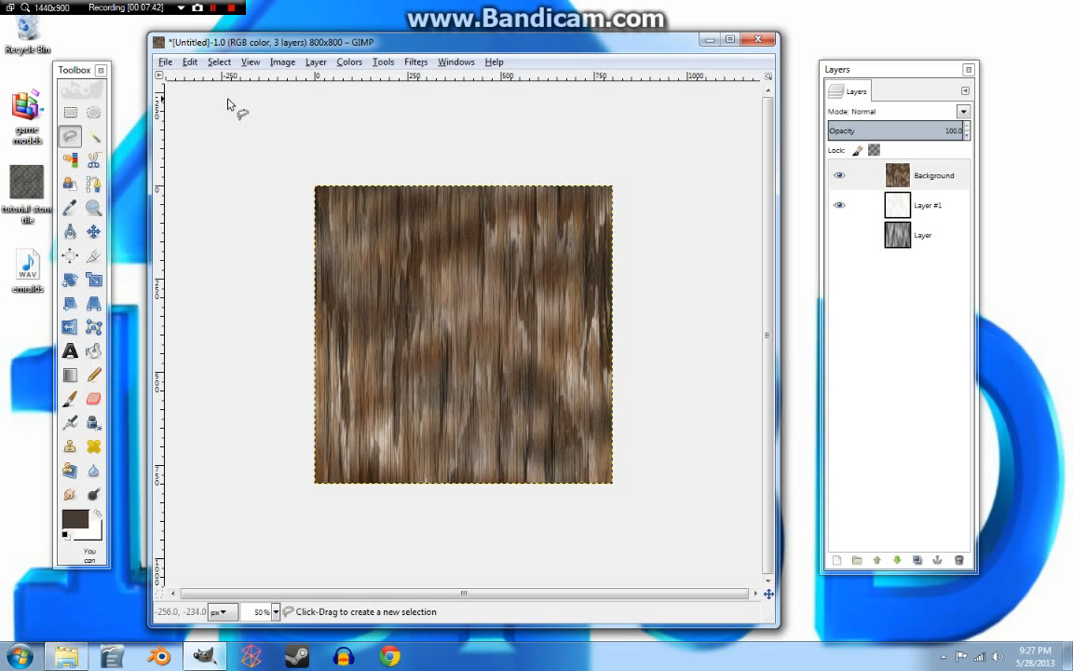
Export the texture to the Desktop as wood.png with the default PNG options.
click(165, 62)
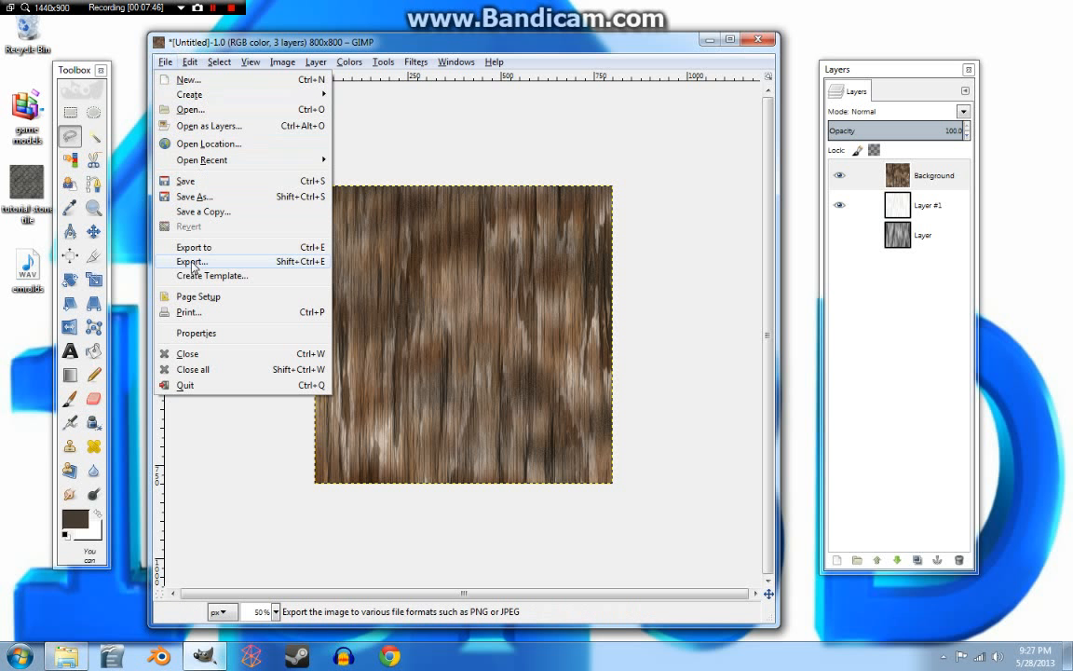
click(192, 262)
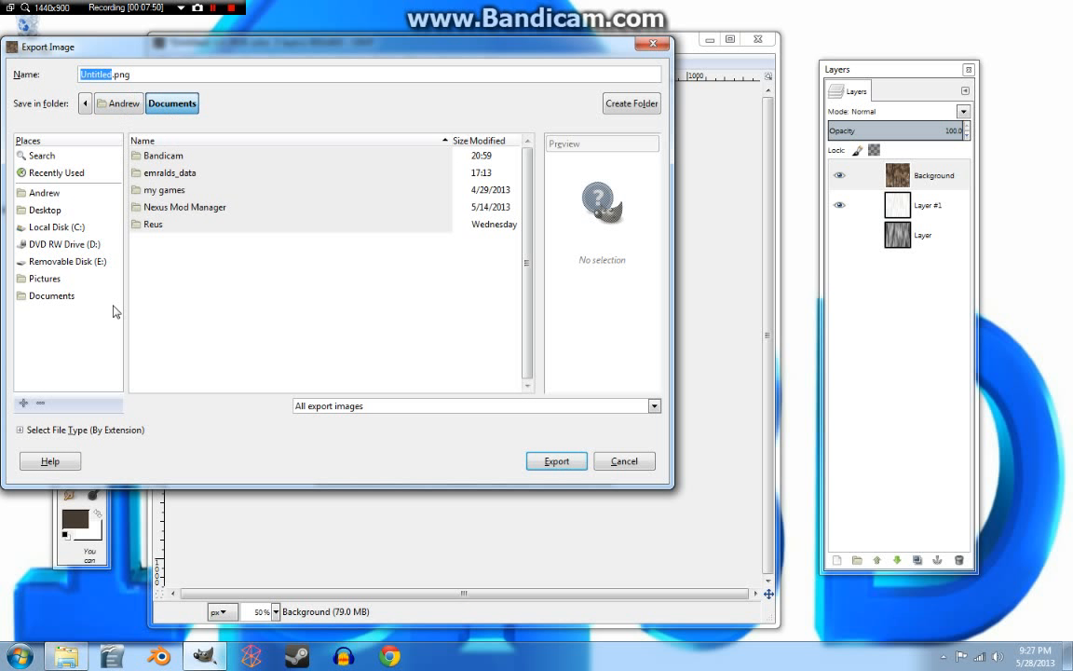
text(woo)
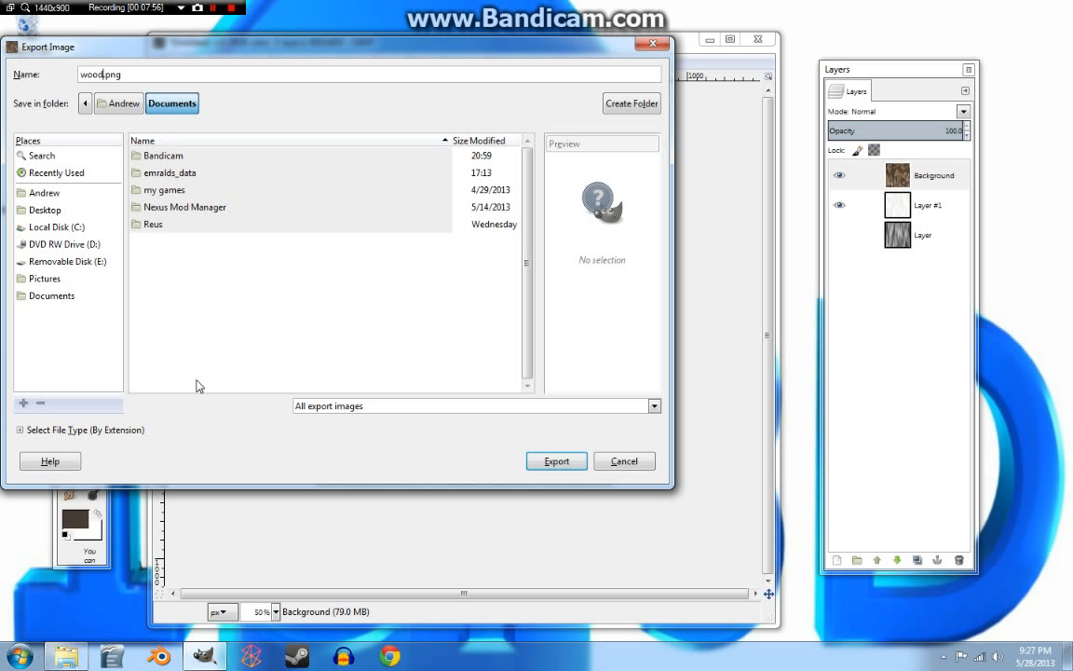
click(47, 207)
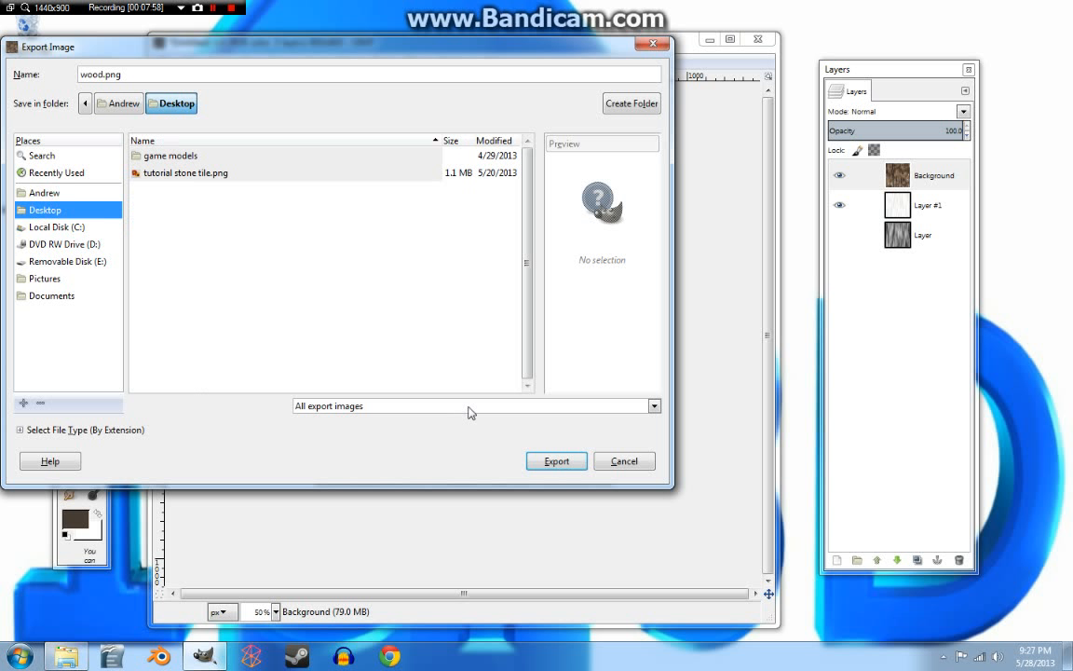
click(547, 463)
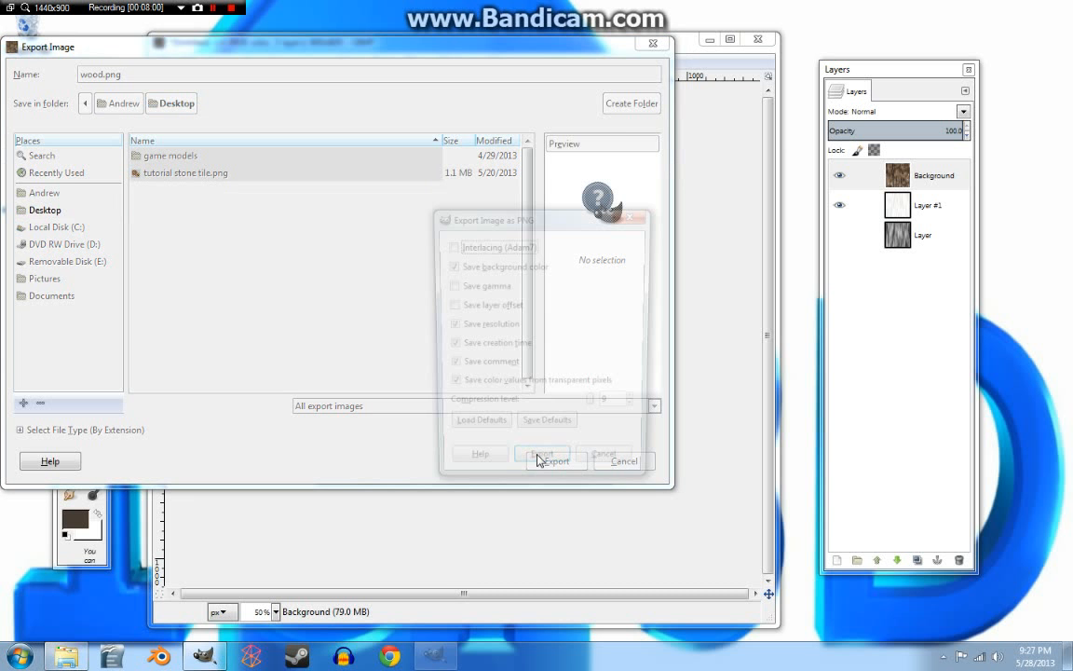
click(540, 467)
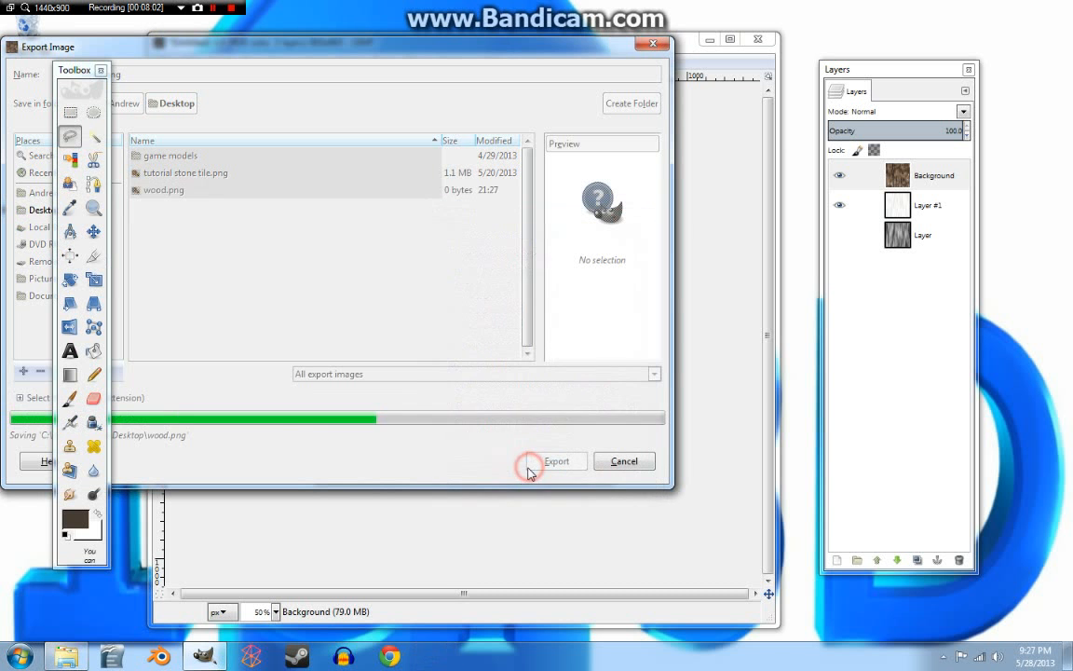
Save the layered project to the Desktop as wood.xcf and close GIMP.
click(167, 63)
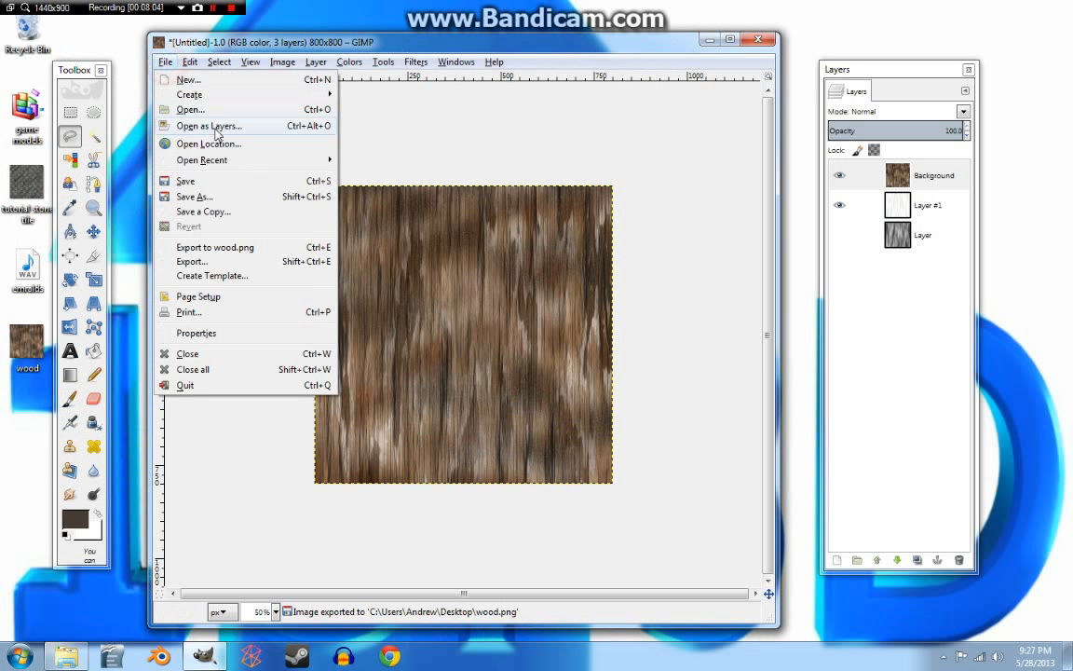
click(201, 191)
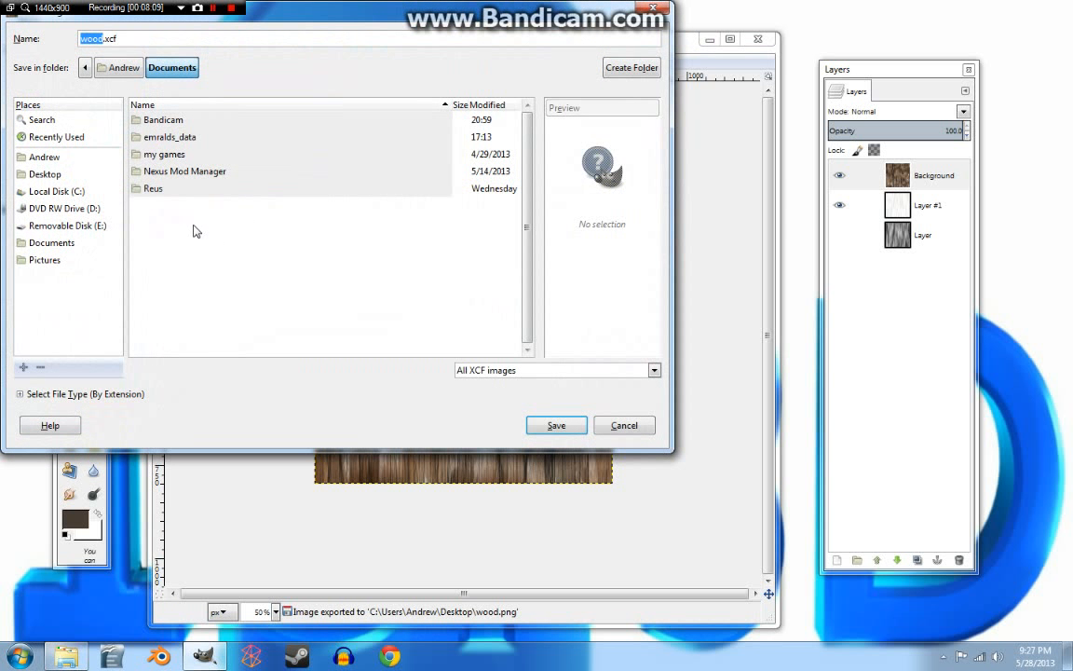
click(41, 177)
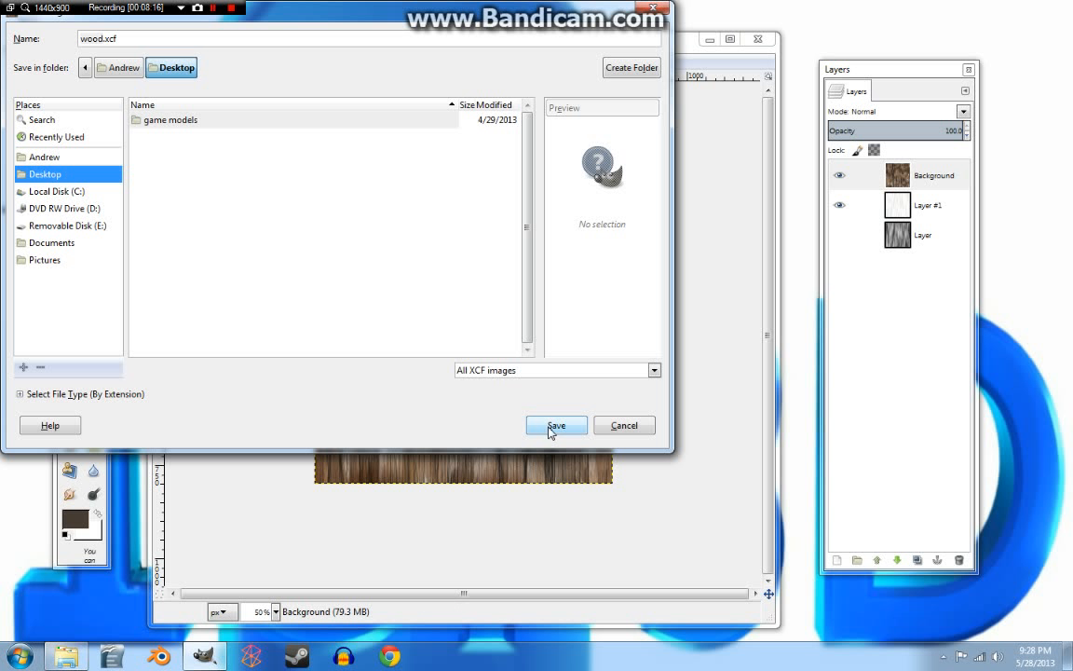
click(555, 426)
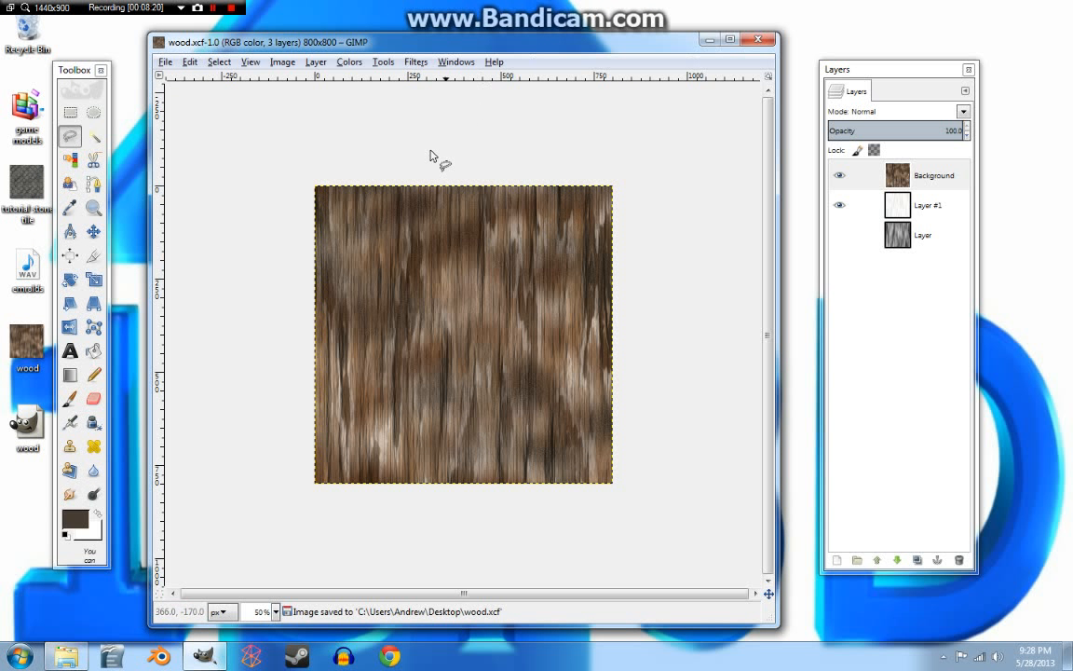
click(761, 40)
click(603, 41)
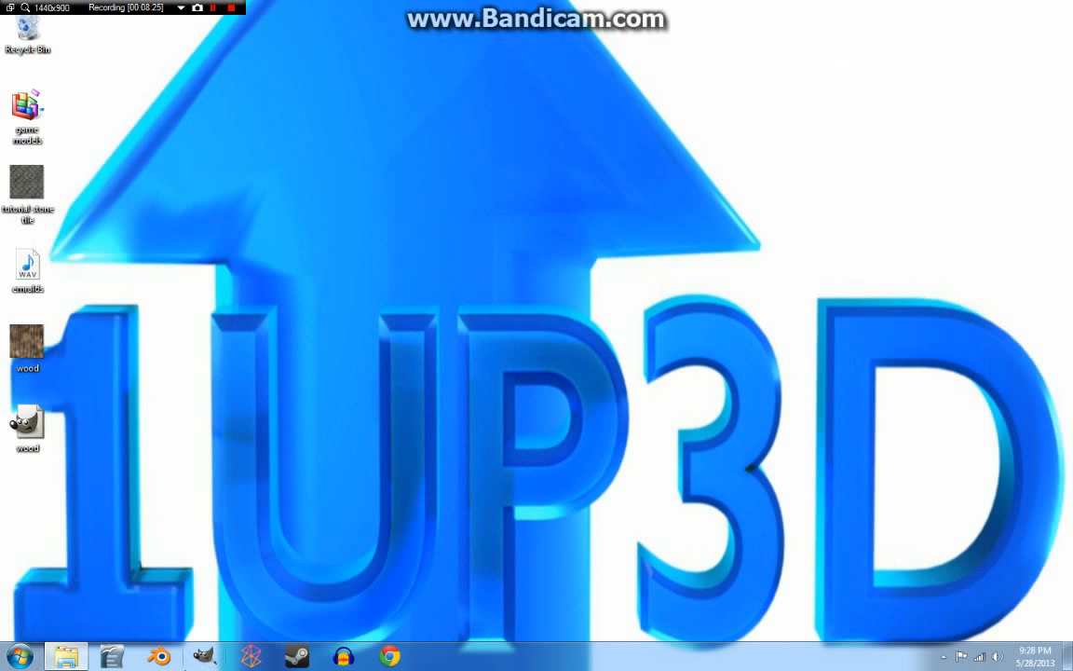
Launch Blender, dismiss the splash screen and delete the default cube.
click(159, 656)
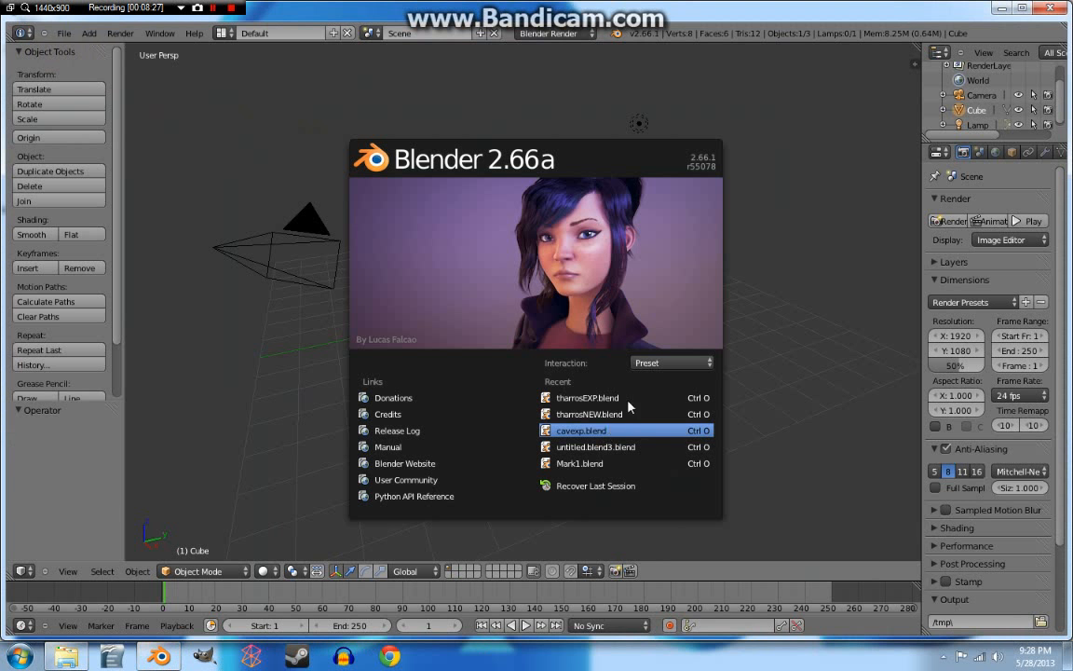
click(806, 353)
key(x)
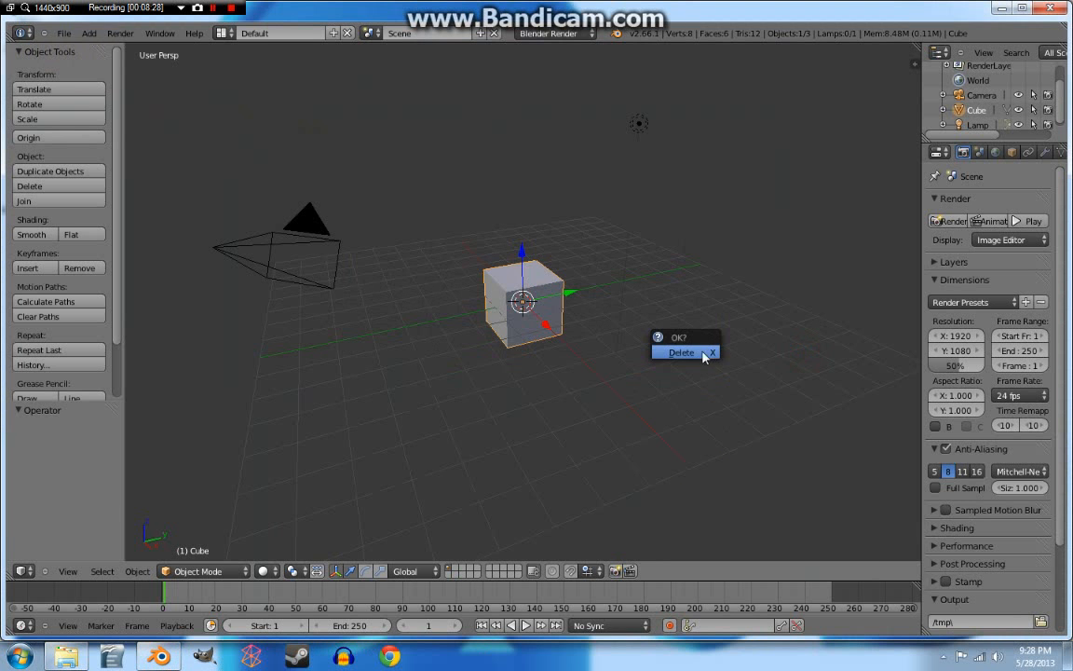
click(687, 352)
click(212, 8)
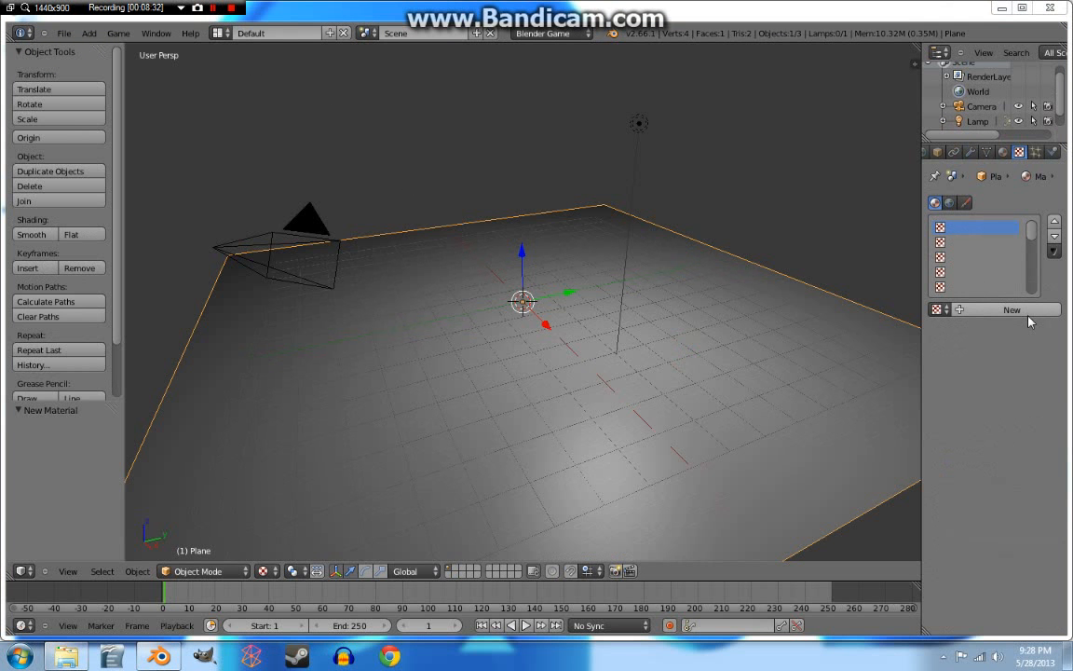
Add an Image or Movie texture to the plane's material and load wood.png from the Desktop.
click(1011, 309)
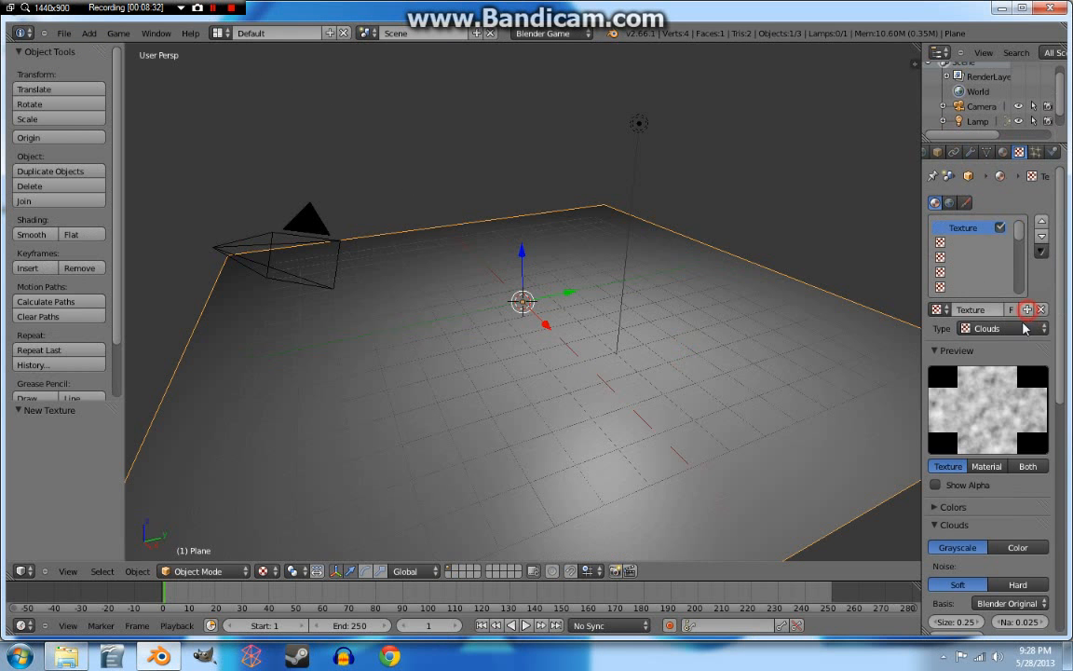
click(1004, 328)
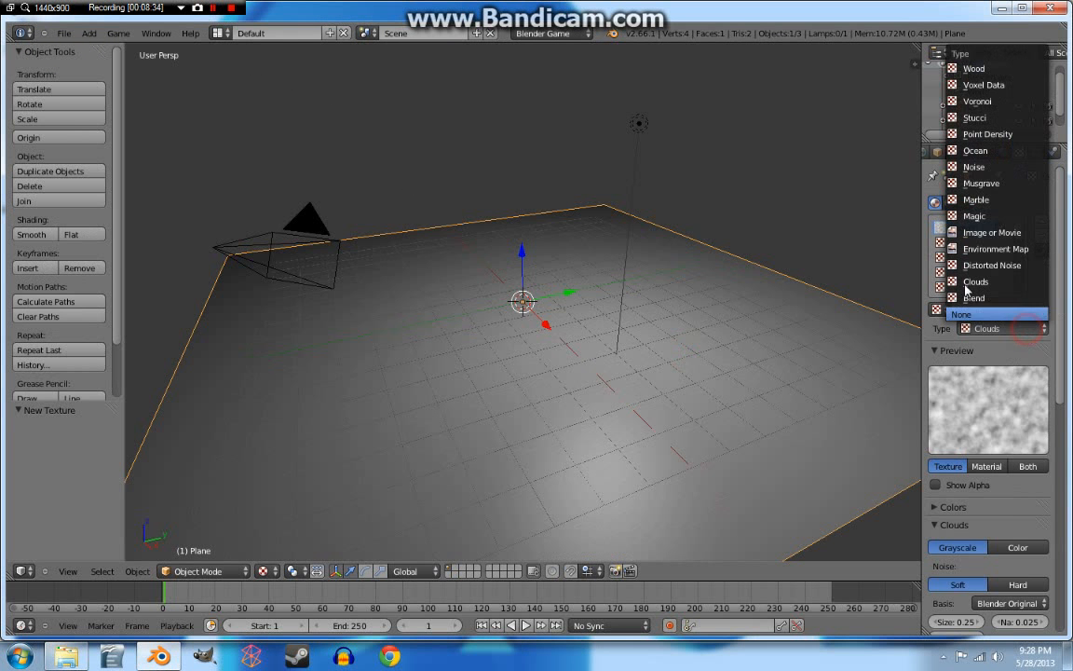
click(987, 231)
click(1027, 547)
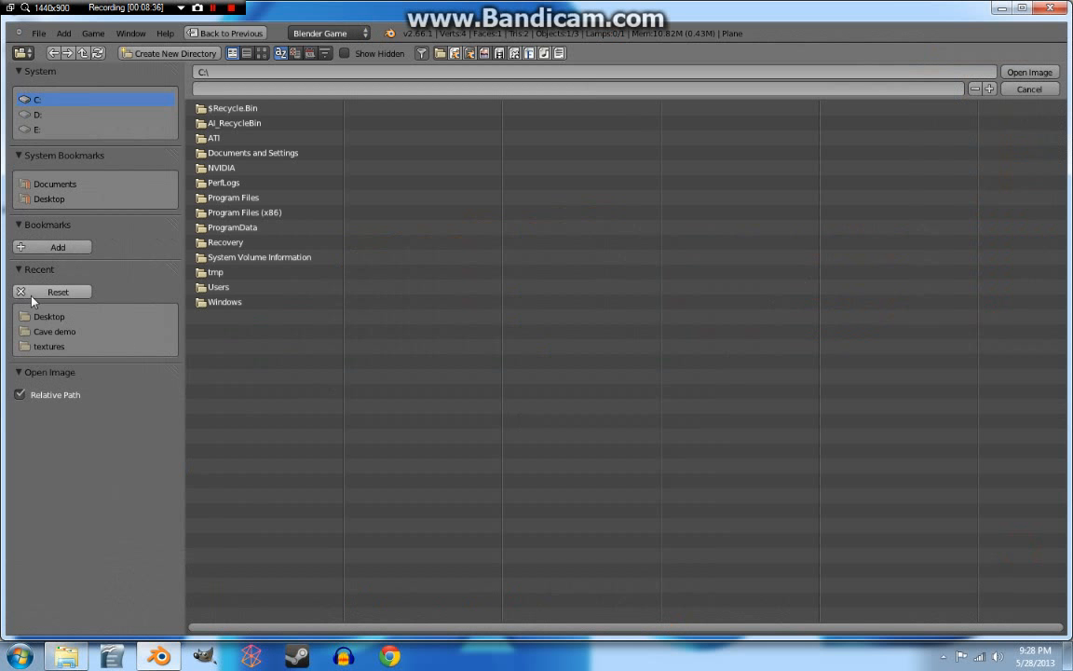
click(50, 317)
click(221, 153)
click(1024, 74)
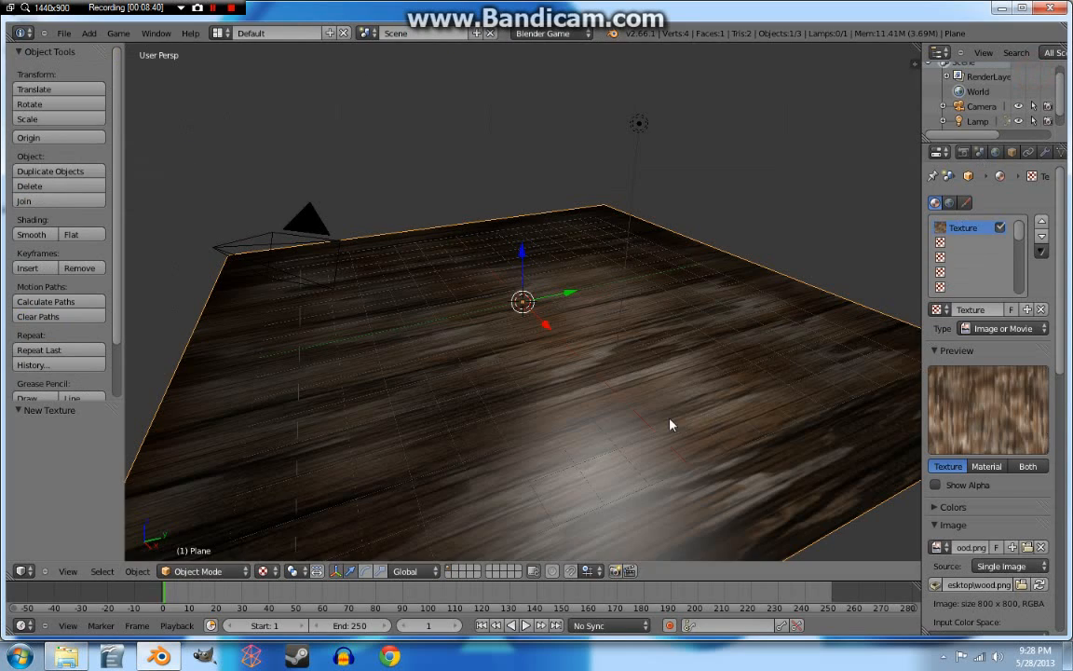
Examine the wood texture on the plane from close up and from farther away.
scroll(773, 421, up, 6)
scroll(772, 419, down, 5)
scroll(643, 410, down, 4)
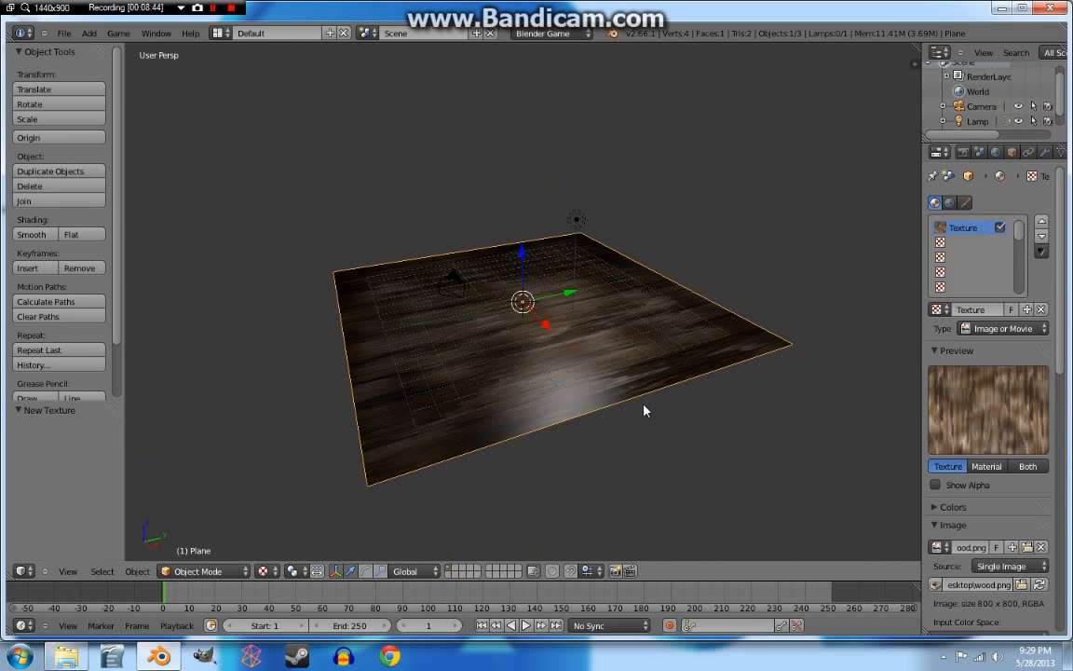
scroll(569, 400, up, 3)
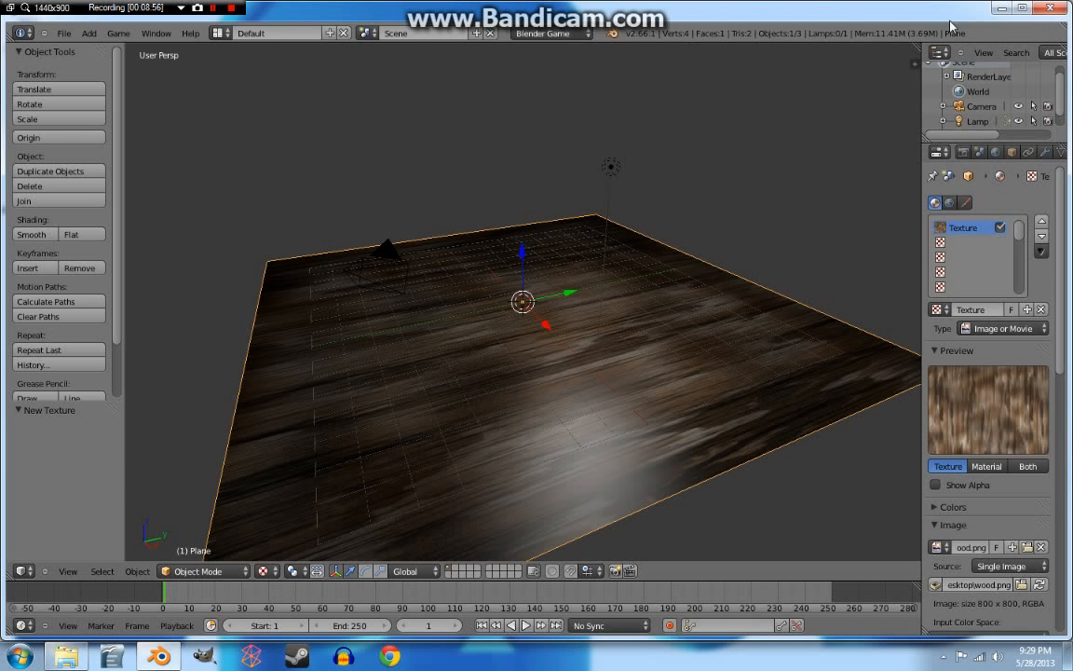
Minimize Blender, open the Desktop's wood.png in GIMP and apply Make Seamless to it.
click(1002, 9)
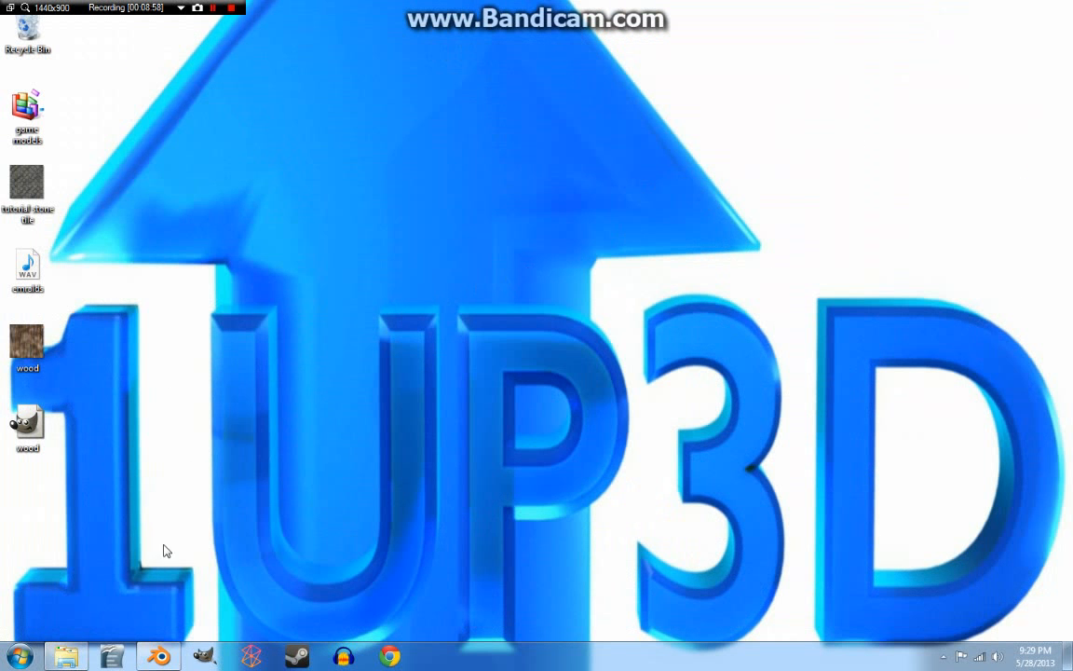
right_click(25, 343)
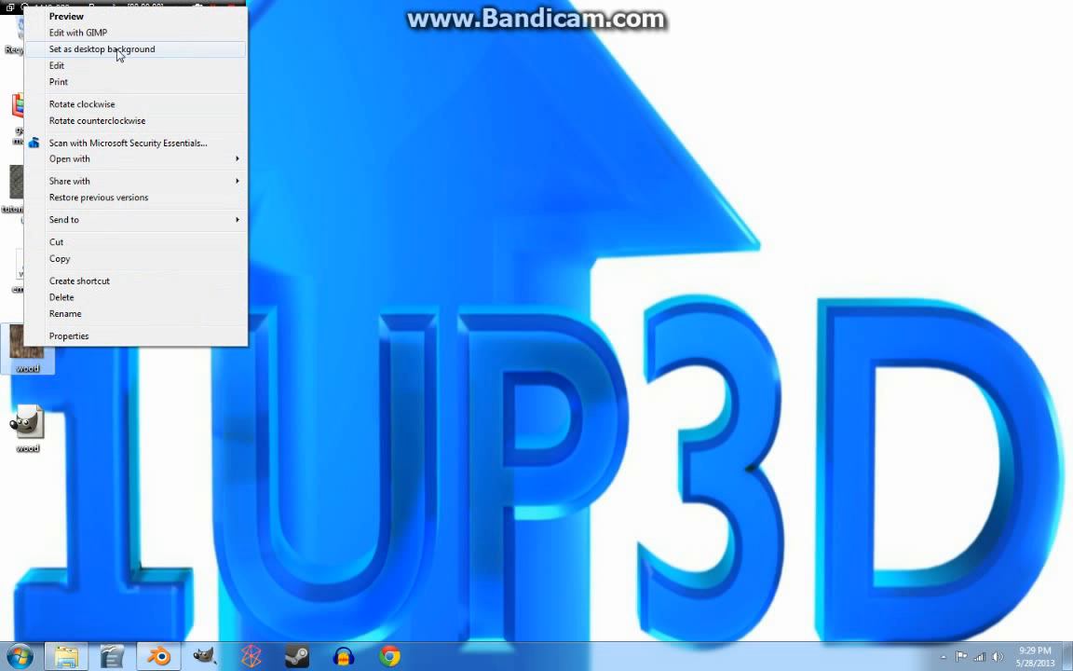
click(117, 33)
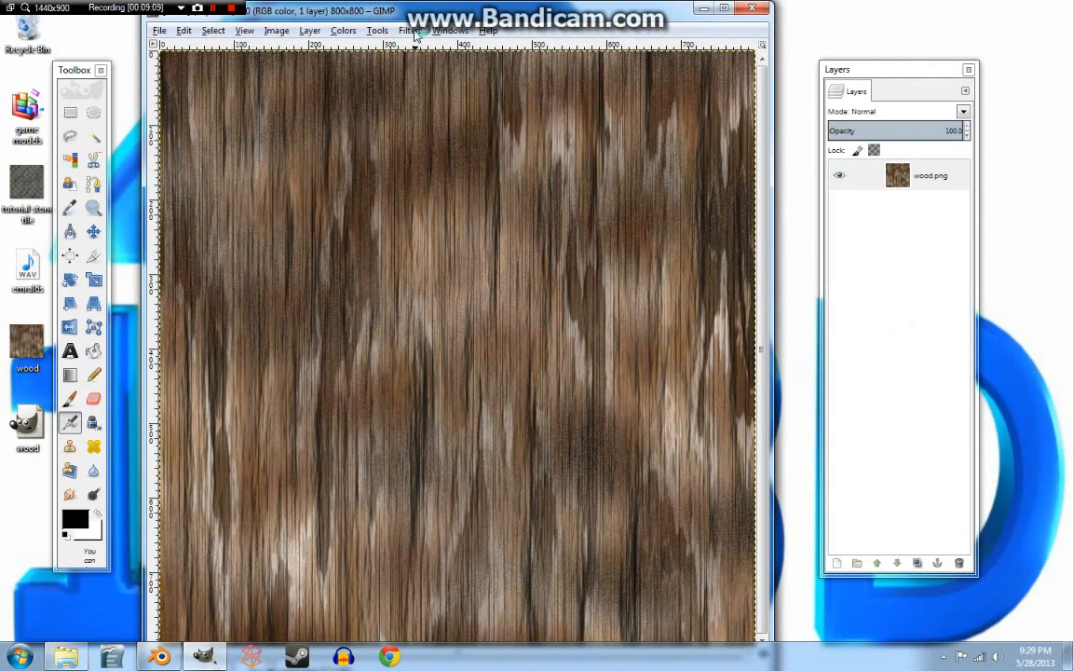
click(414, 30)
mouse_move(455, 245)
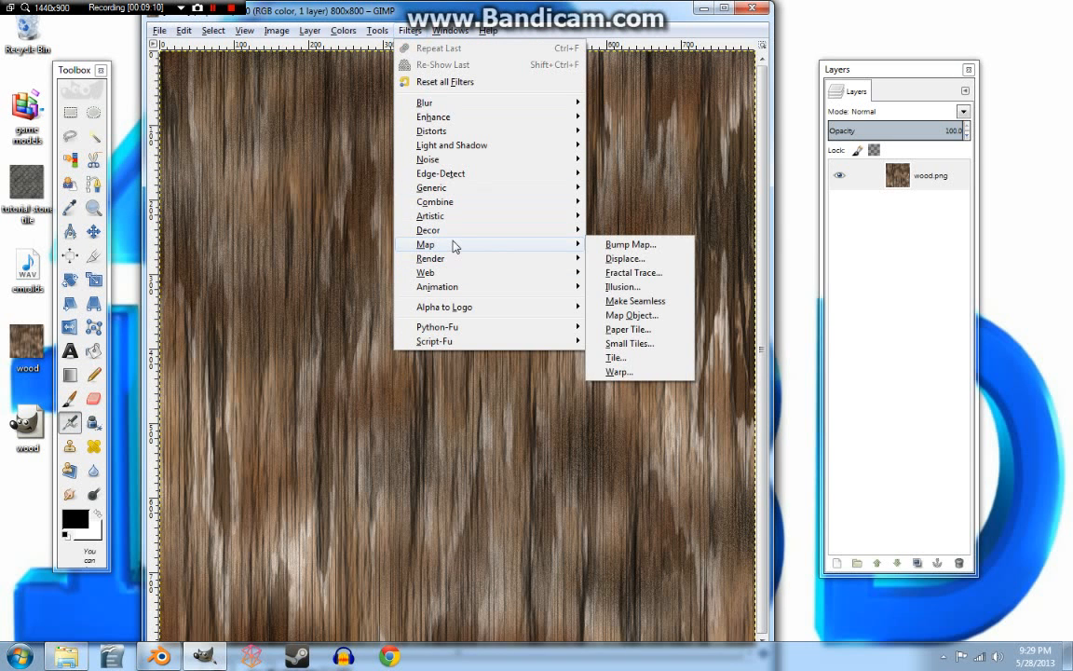
click(629, 301)
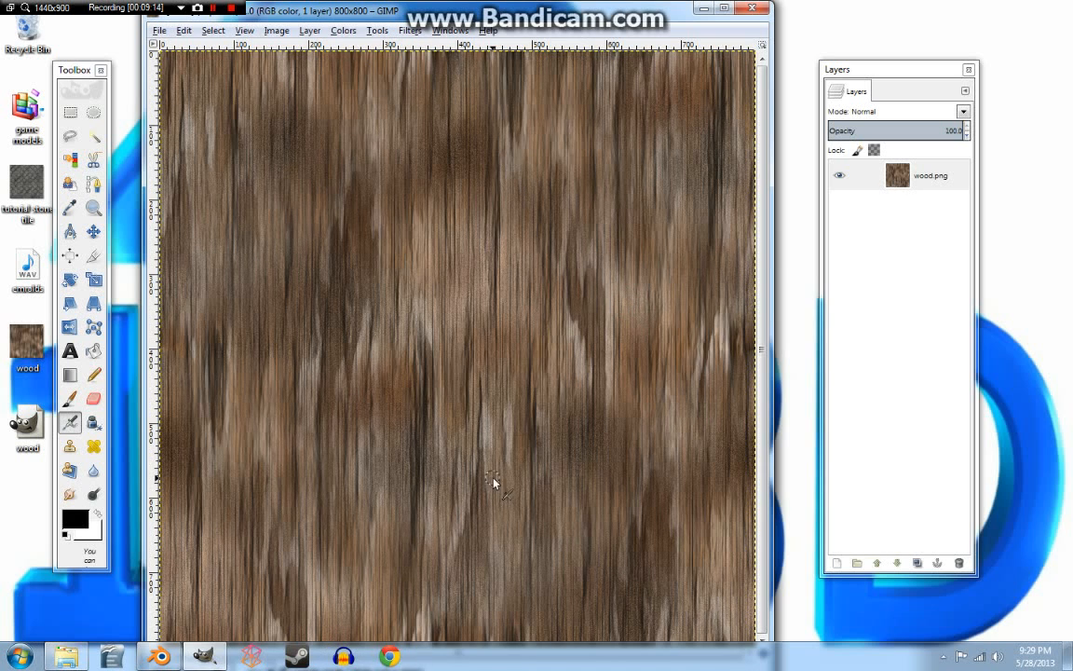
Reposition the GIMP image window and show the whole seamless wood texture at 50% zoom.
drag(555, 7, 546, 114)
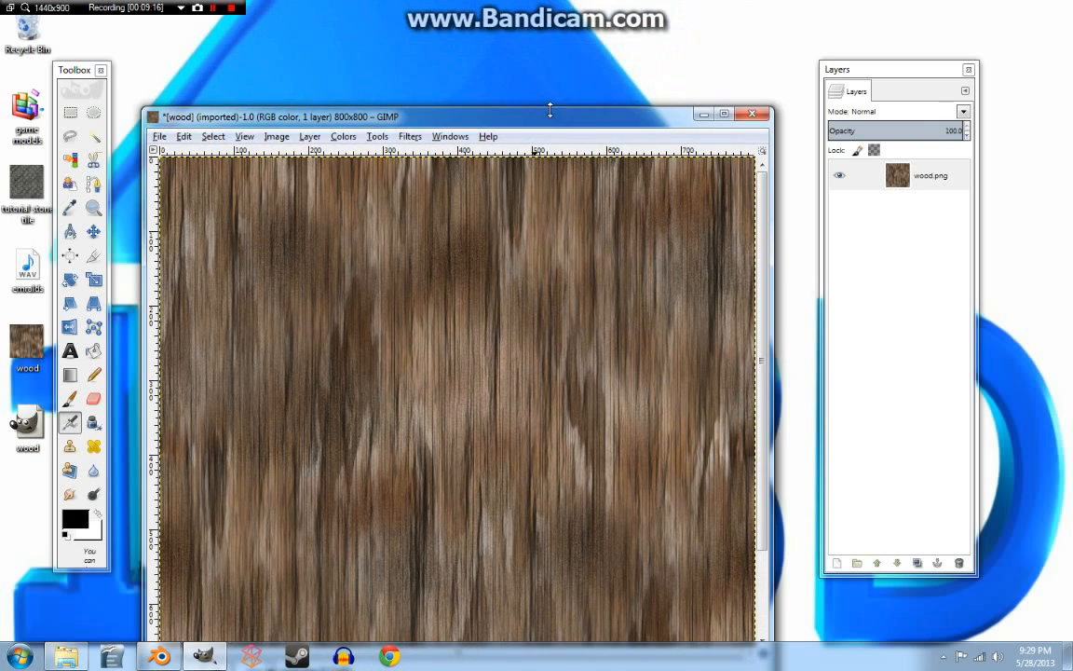
double_click(546, 114)
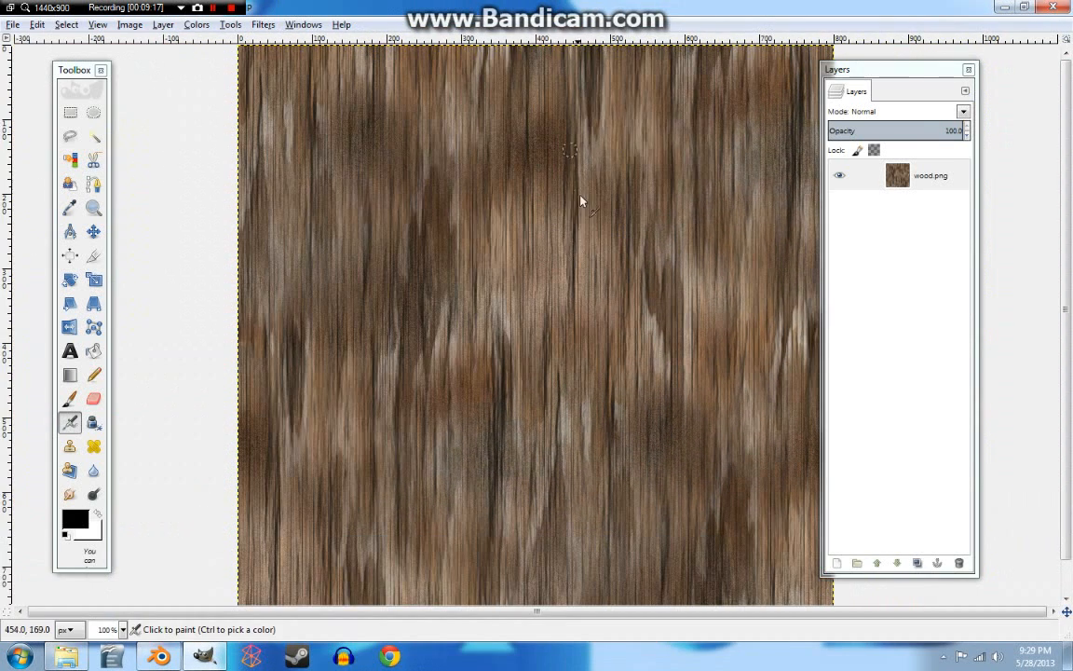
double_click(922, 9)
drag(466, 116, 482, 34)
click(285, 590)
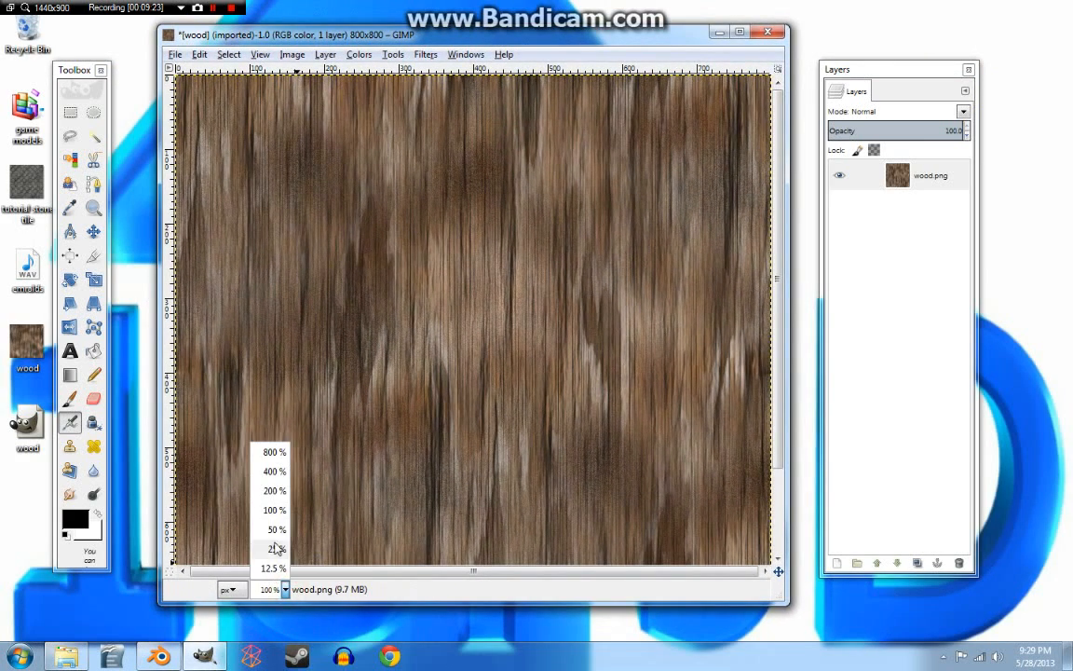
click(276, 527)
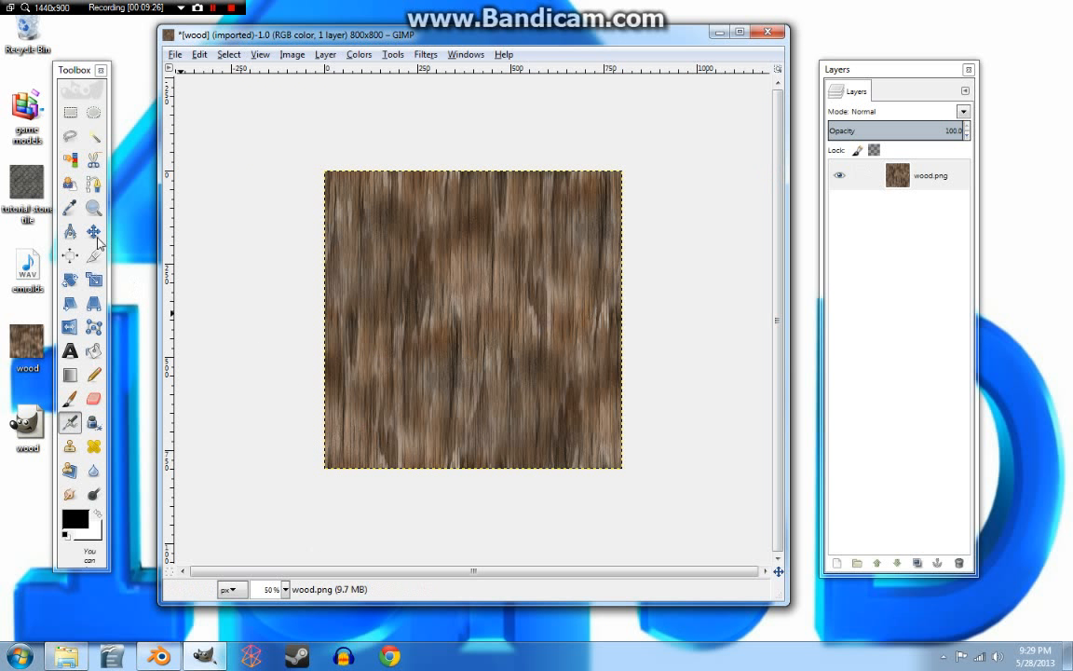
Export the seamless wood image to the Desktop as wood.png, replacing the existing file.
click(176, 55)
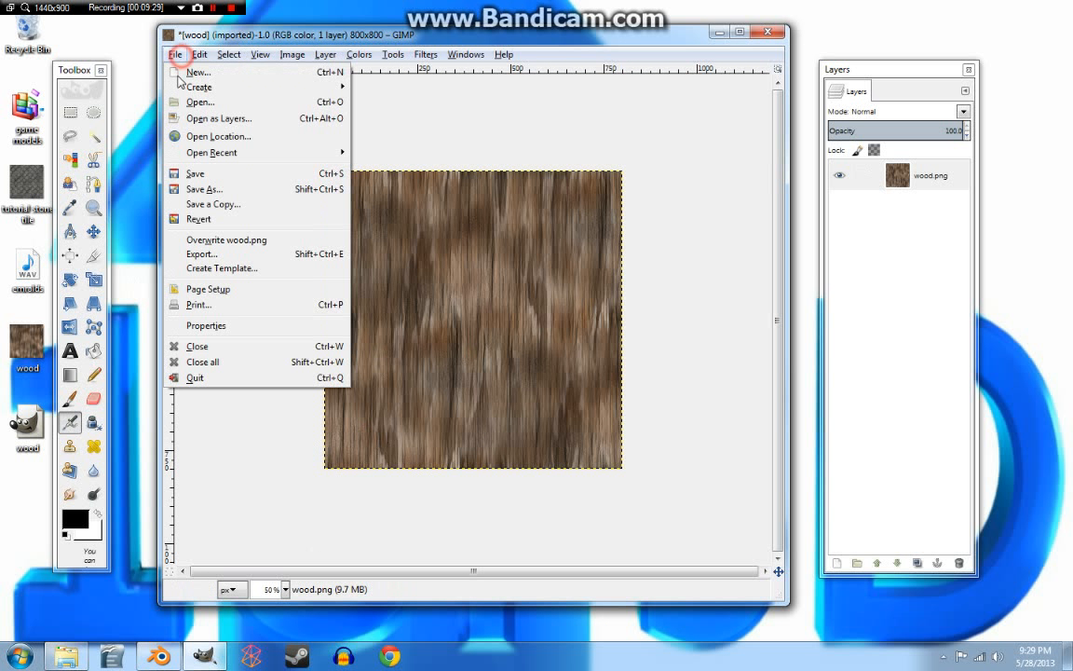
click(221, 256)
click(168, 192)
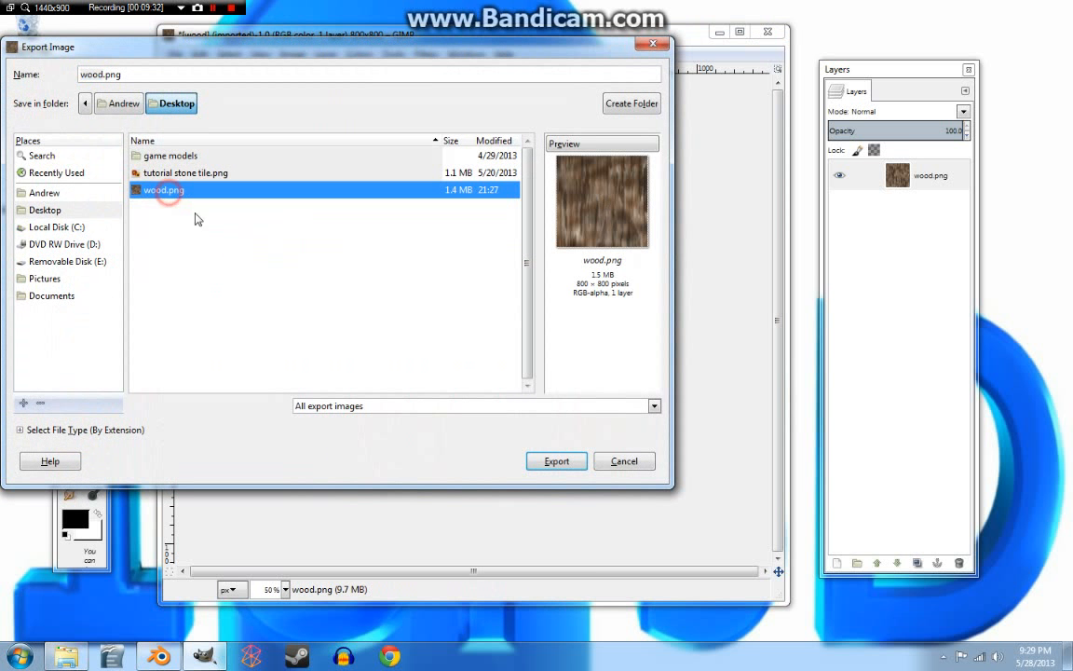
click(555, 460)
click(382, 326)
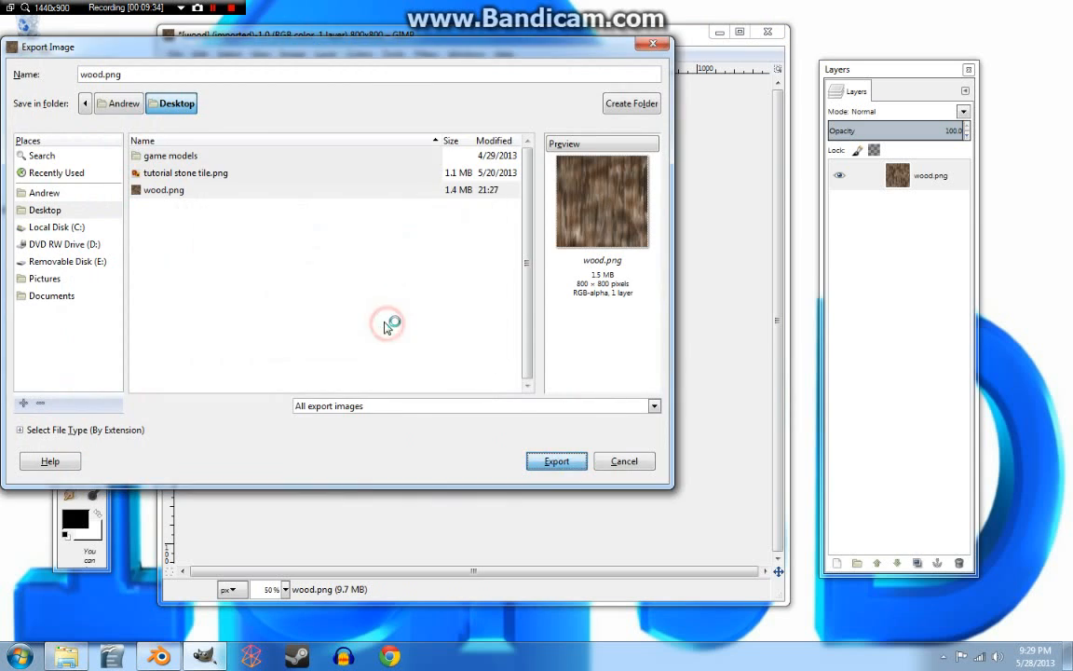
click(541, 467)
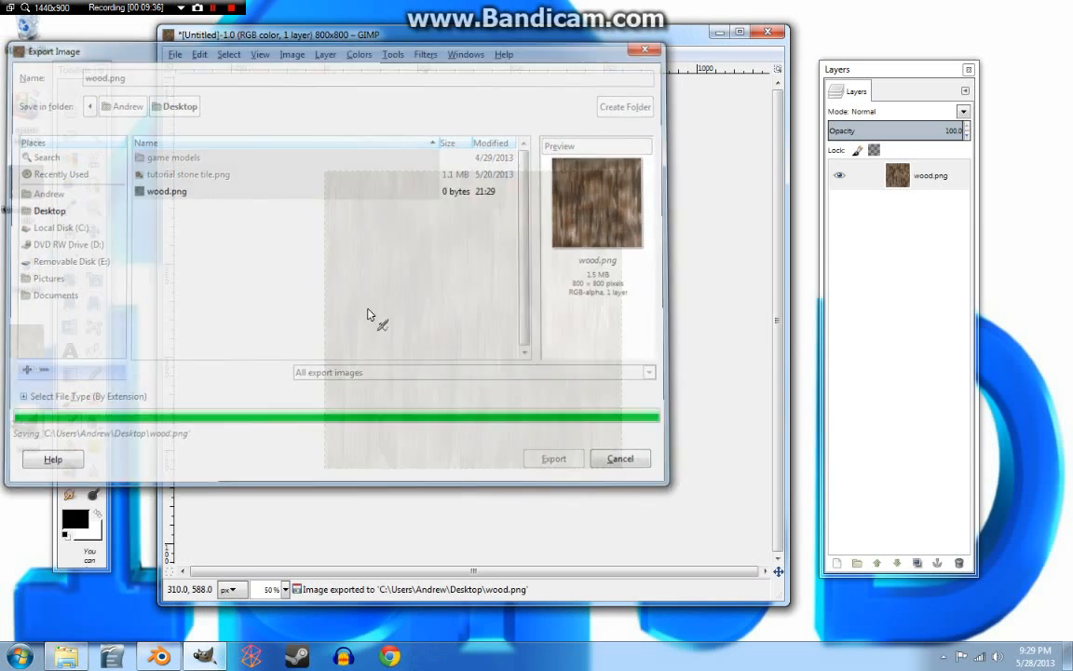
click(213, 8)
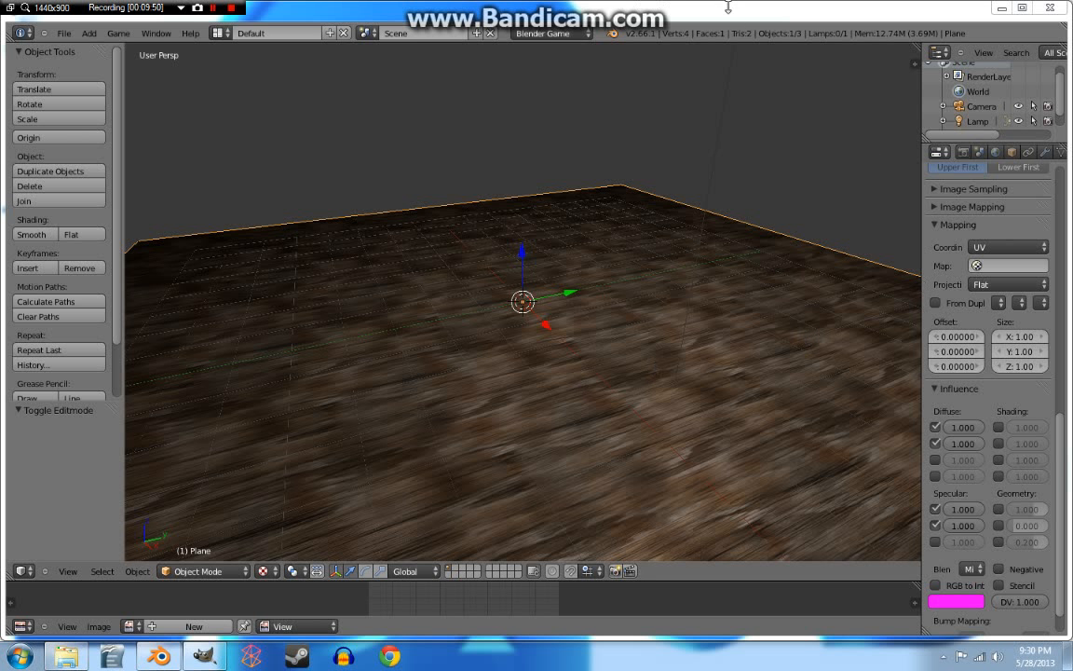
Select the textured plane and start the game engine to preview the seamless wood texture on it.
right_click(546, 386)
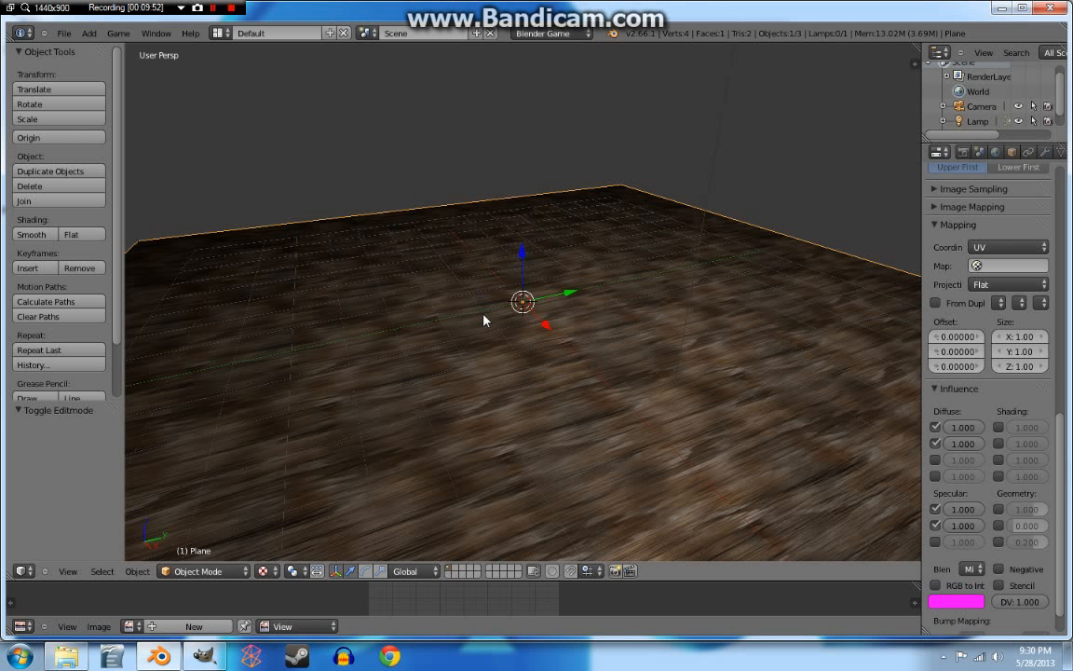
key(p)
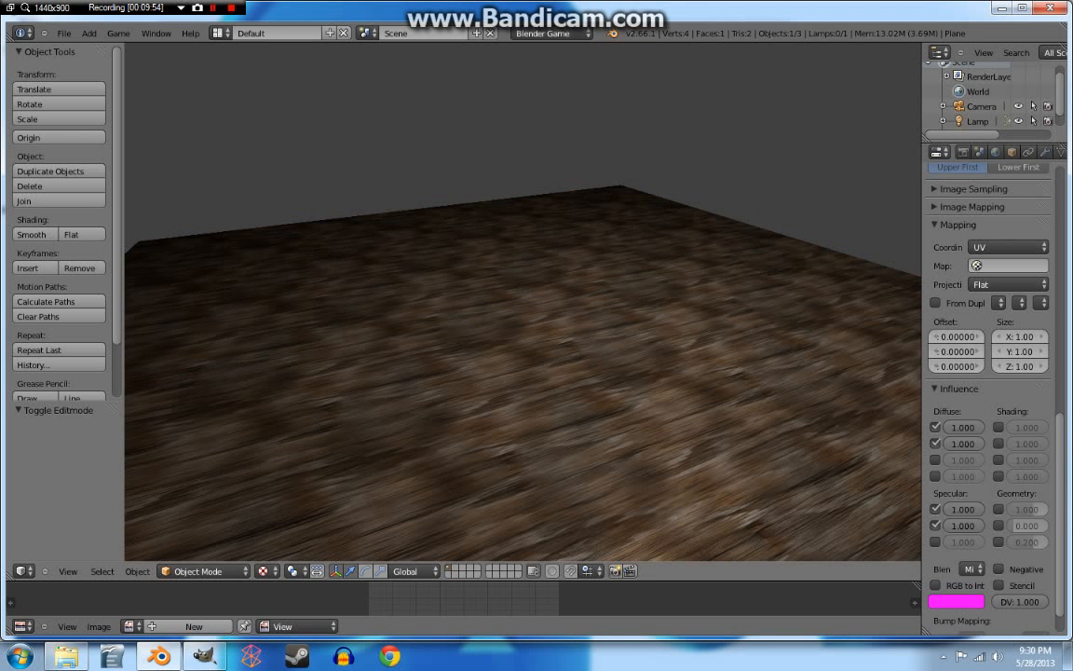